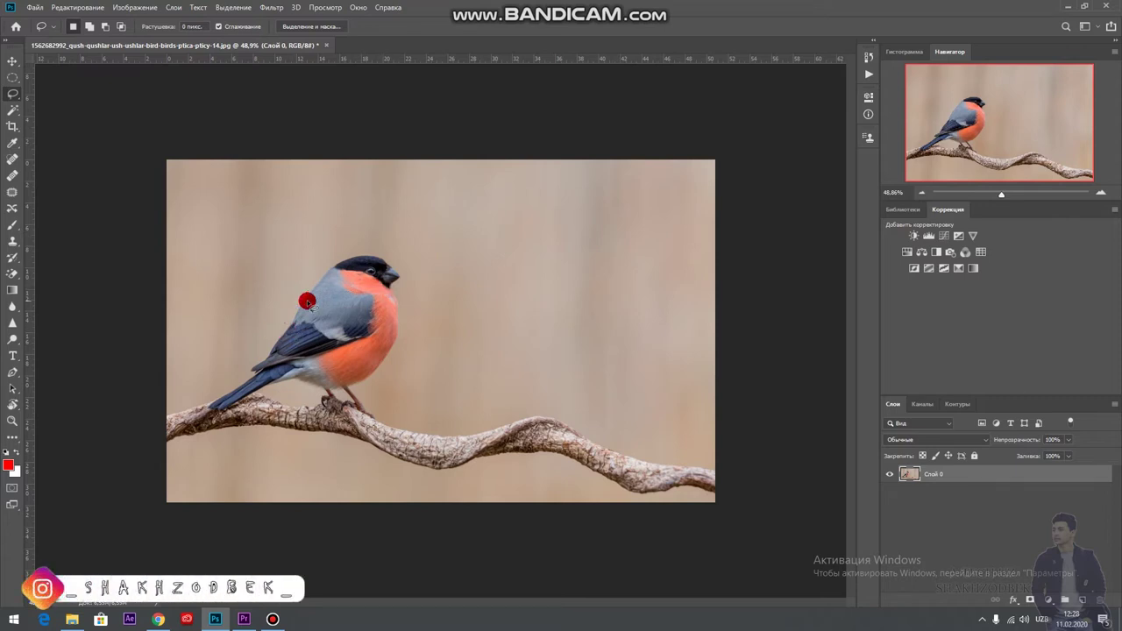
# Open and dismiss a menu and the Levels dialog without changing anything
pyautogui.scroll(3, 307, 302)
pyautogui.scroll(-2, 266, 222)
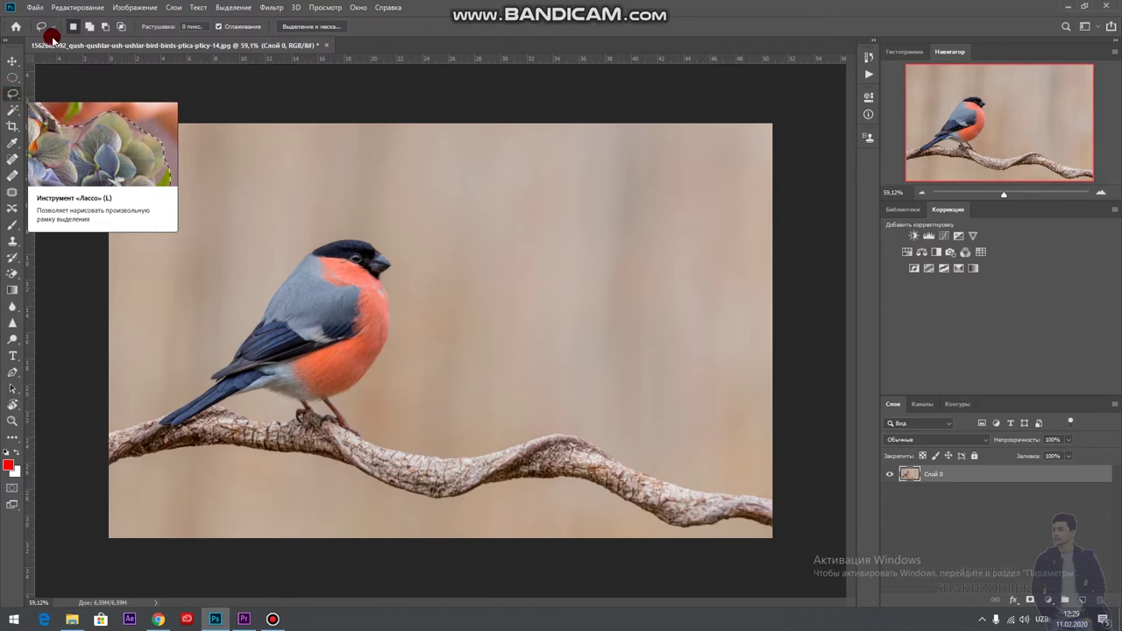
pyautogui.click(72, 7)
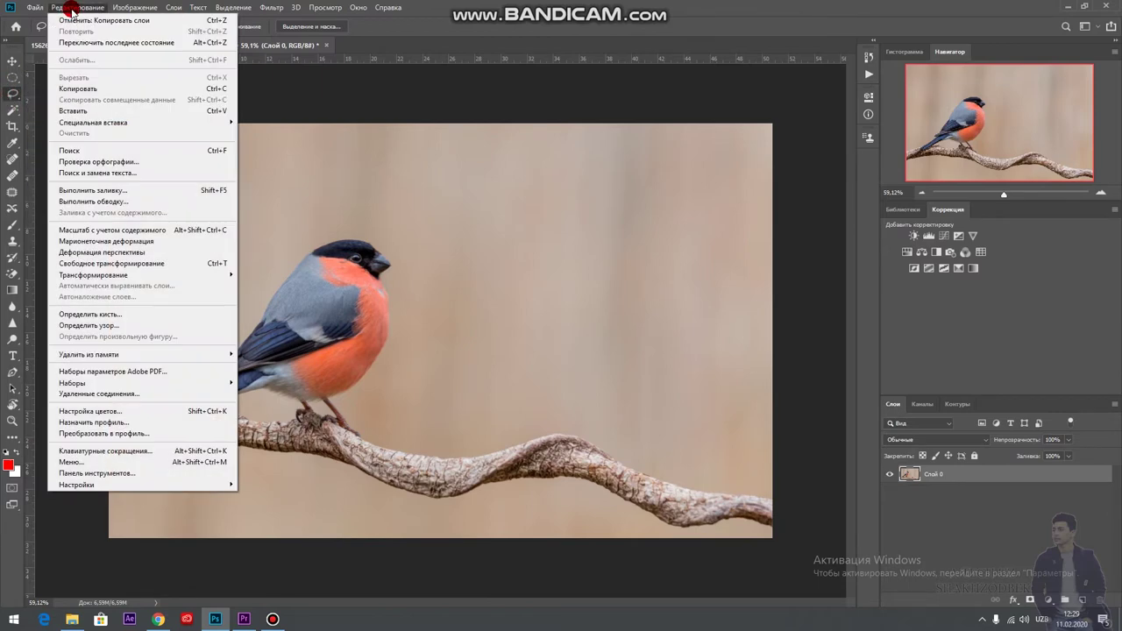
pyautogui.moveTo(140, 485)
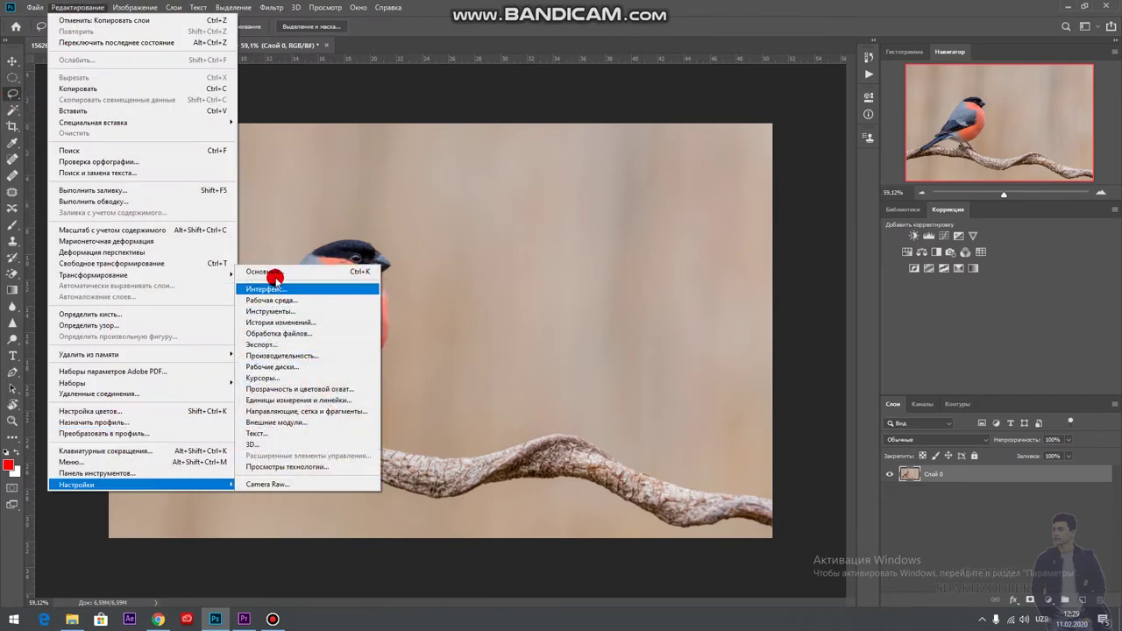
pyautogui.click(317, 239)
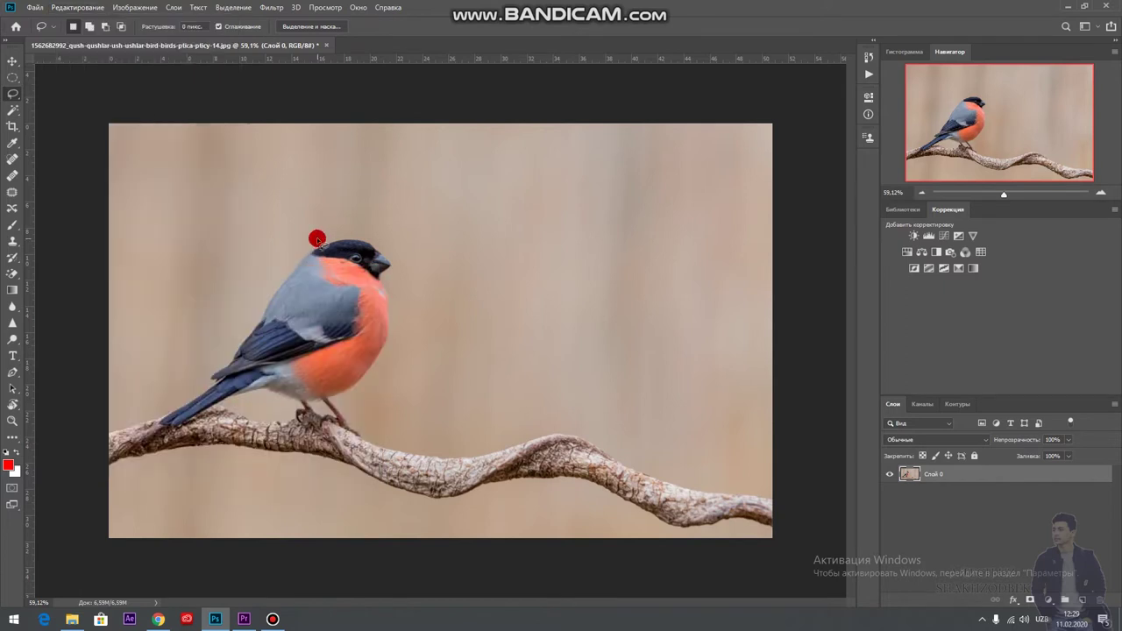
pyautogui.hotkey('ctrl', 'l')
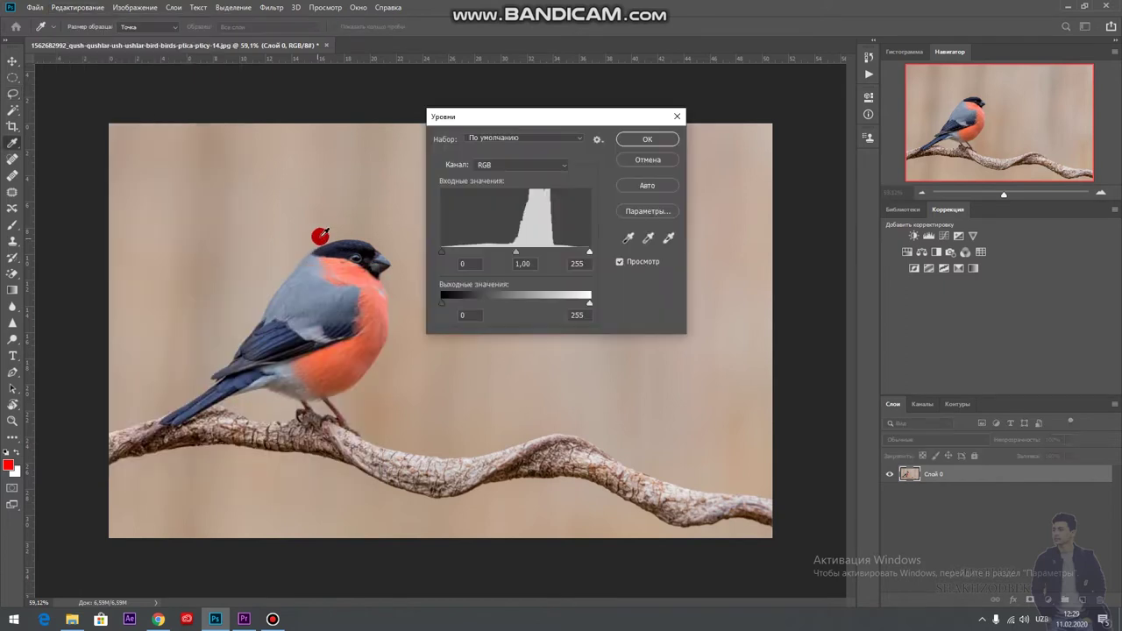
pyautogui.click(661, 161)
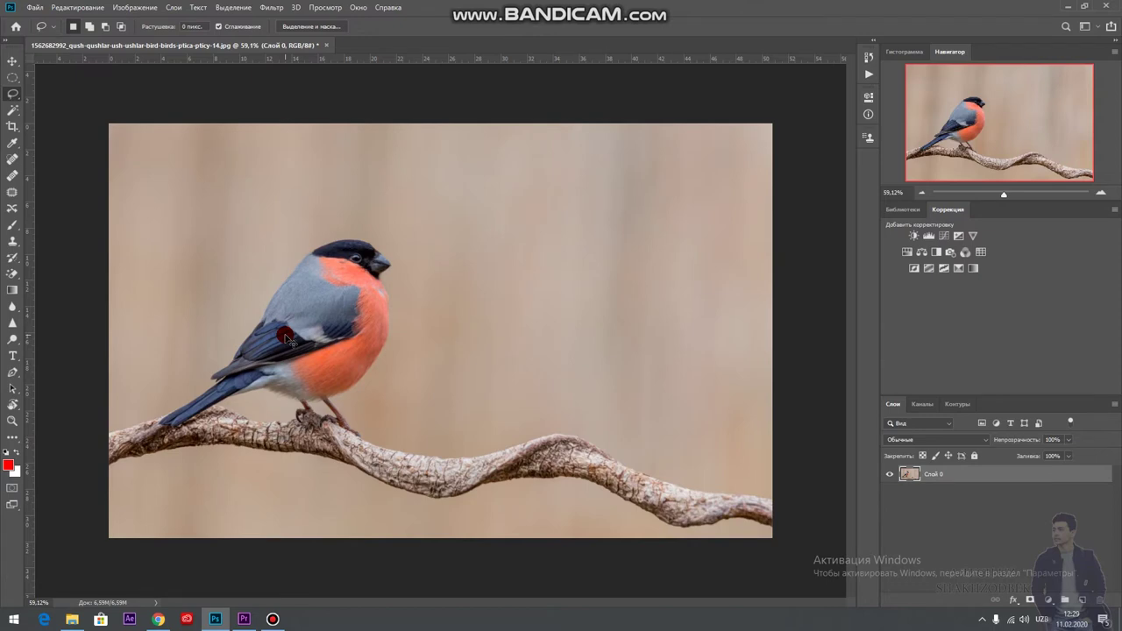
# Turn off Show Tooltips in the Tools preferences and switch back to the Lasso tool
pyautogui.hotkey('ctrl', 'k')
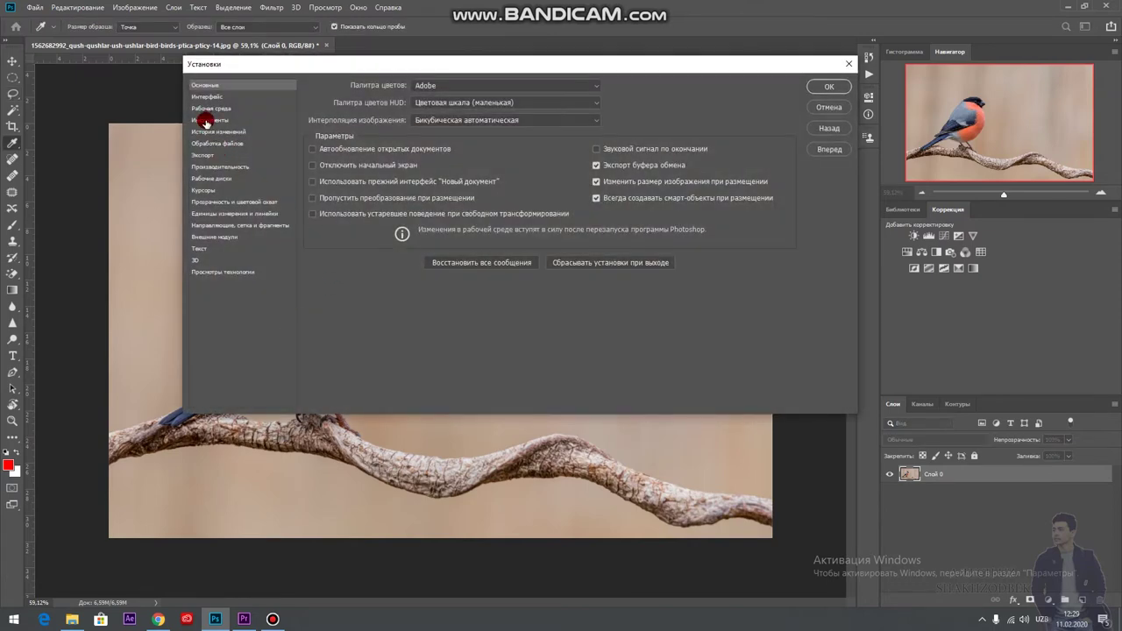
pyautogui.click(206, 121)
pyautogui.click(312, 97)
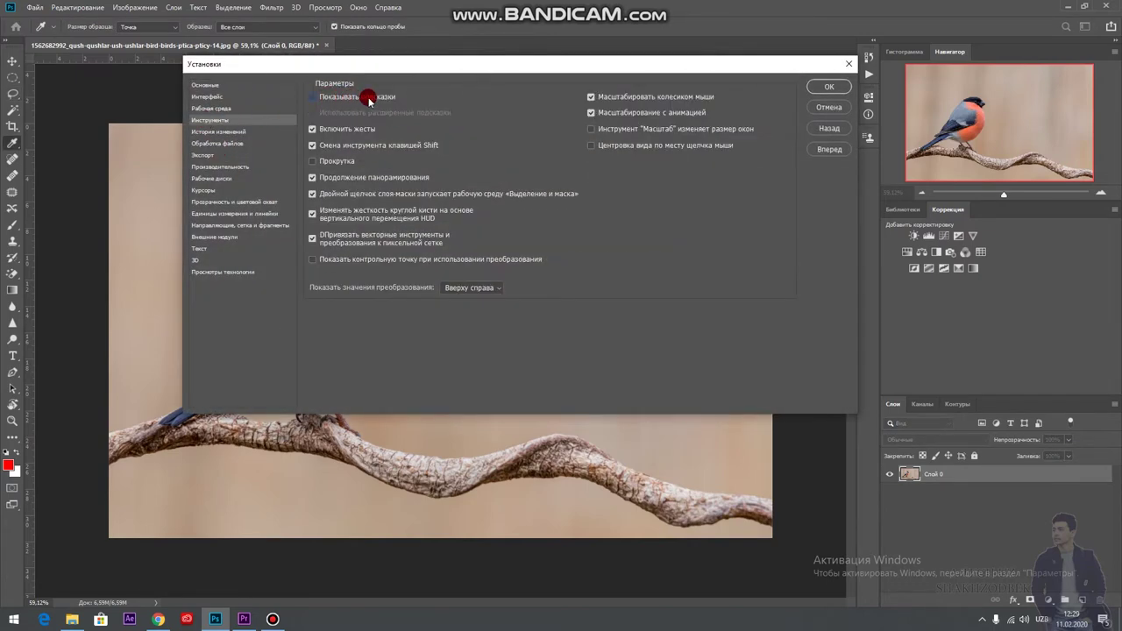
pyautogui.click(828, 88)
pyautogui.press('l')
pyautogui.scroll(-1, 289, 191)
pyautogui.scroll(2, 288, 189)
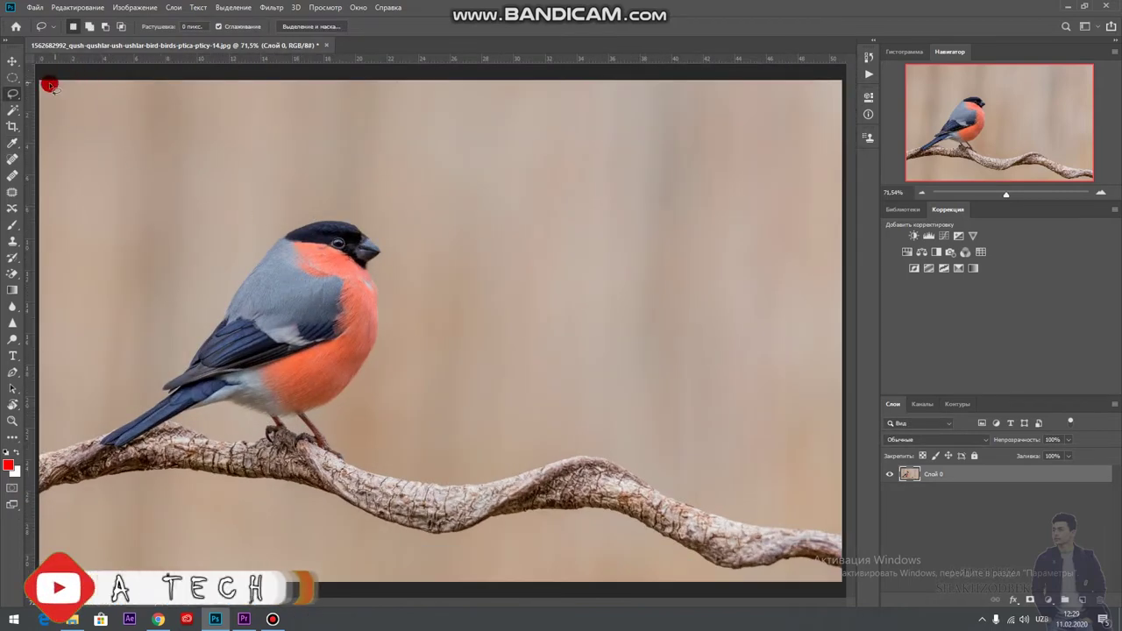
# Choose the plain freehand Lasso and zoom in on the bullfinch
pyautogui.click(10, 94)
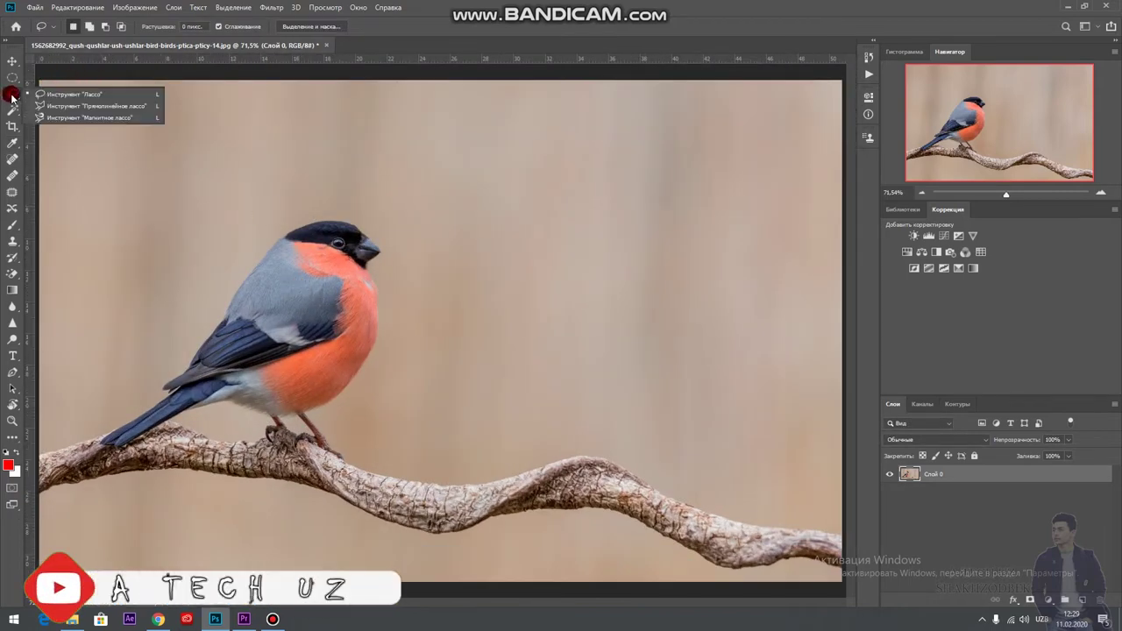
pyautogui.moveTo(10, 97)
pyautogui.mouseDown()
pyautogui.moveTo(54, 96)
pyautogui.moveTo(58, 121)
pyautogui.moveTo(183, 119)
pyautogui.moveTo(37, 98)
pyautogui.moveTo(85, 98)
pyautogui.mouseUp()
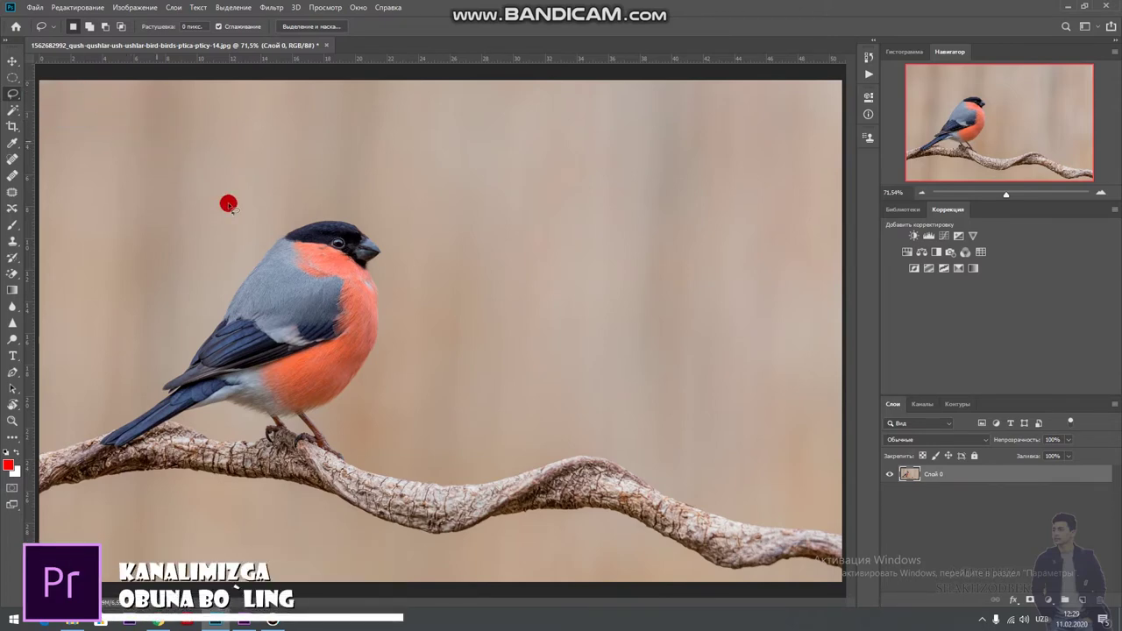
pyautogui.scroll(3, 228, 205)
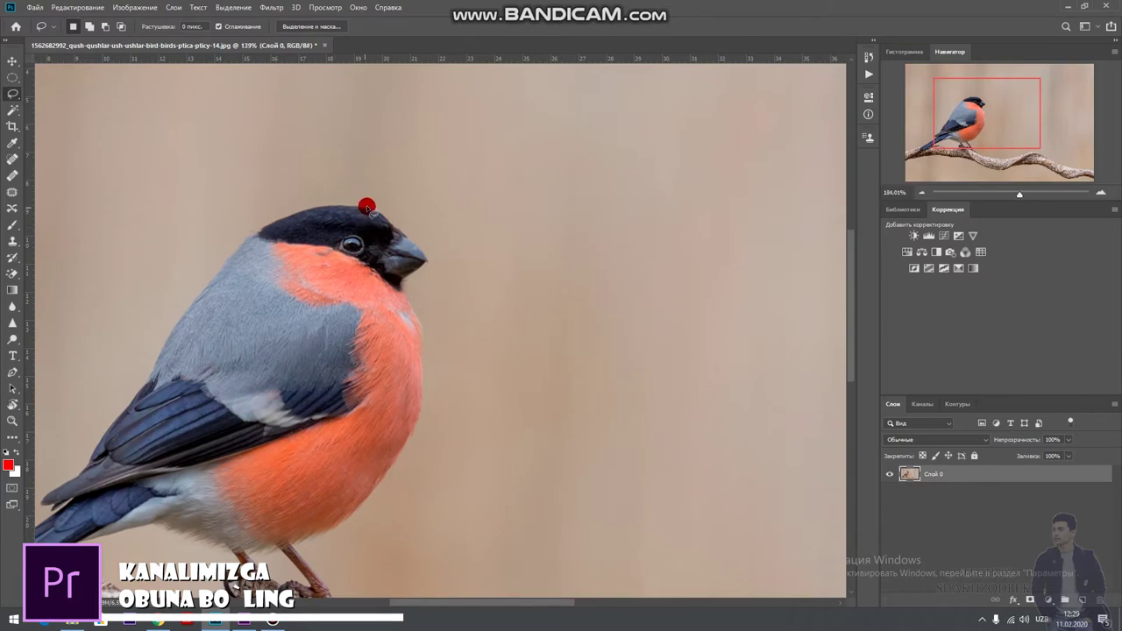
pyautogui.scroll(2, 366, 206)
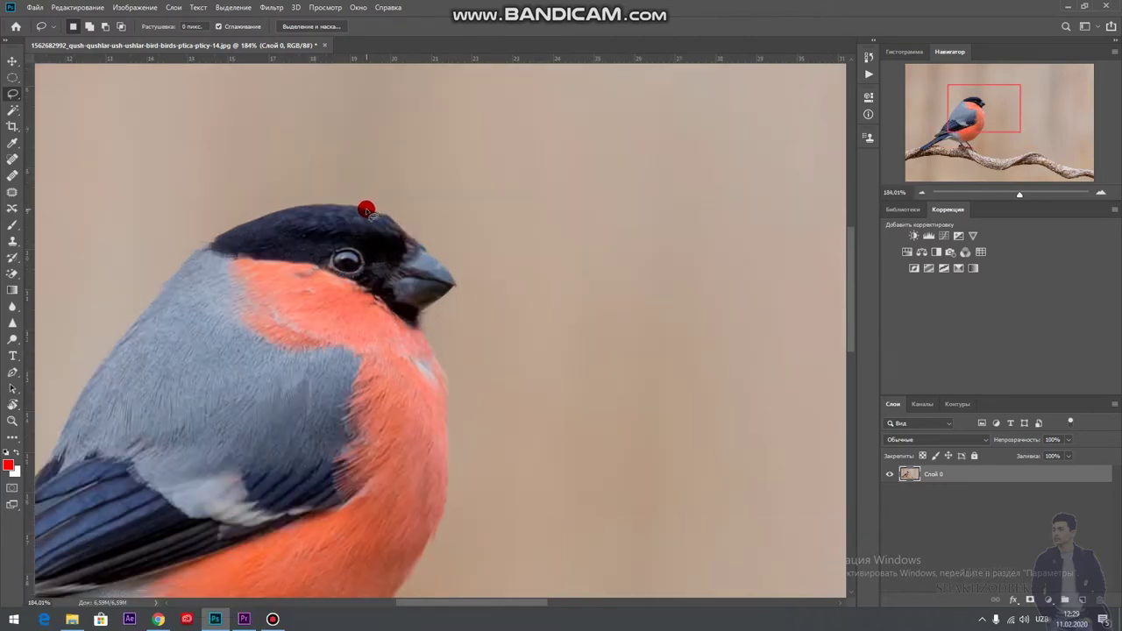
# Trace a freehand outline around the bird's head, beak and grey back
pyautogui.moveTo(364, 210); pyautogui.dragTo(306, 208)
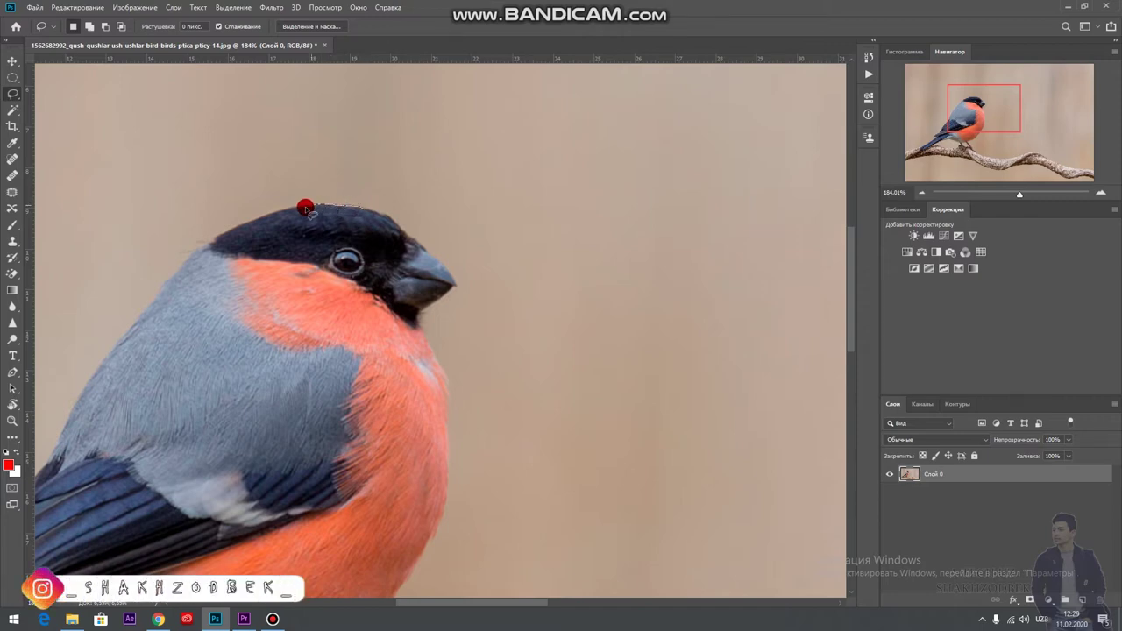
pyautogui.moveTo(245, 226)
pyautogui.mouseDown()
pyautogui.moveTo(206, 240)
pyautogui.moveTo(158, 283)
pyautogui.moveTo(78, 402)
pyautogui.mouseUp()
pyautogui.moveTo(60, 438)
pyautogui.mouseDown()
pyautogui.moveTo(41, 470)
pyautogui.moveTo(75, 465)
pyautogui.moveTo(366, 561)
pyautogui.moveTo(452, 498)
pyautogui.moveTo(453, 371)
pyautogui.moveTo(421, 316)
pyautogui.moveTo(453, 276)
pyautogui.mouseUp()
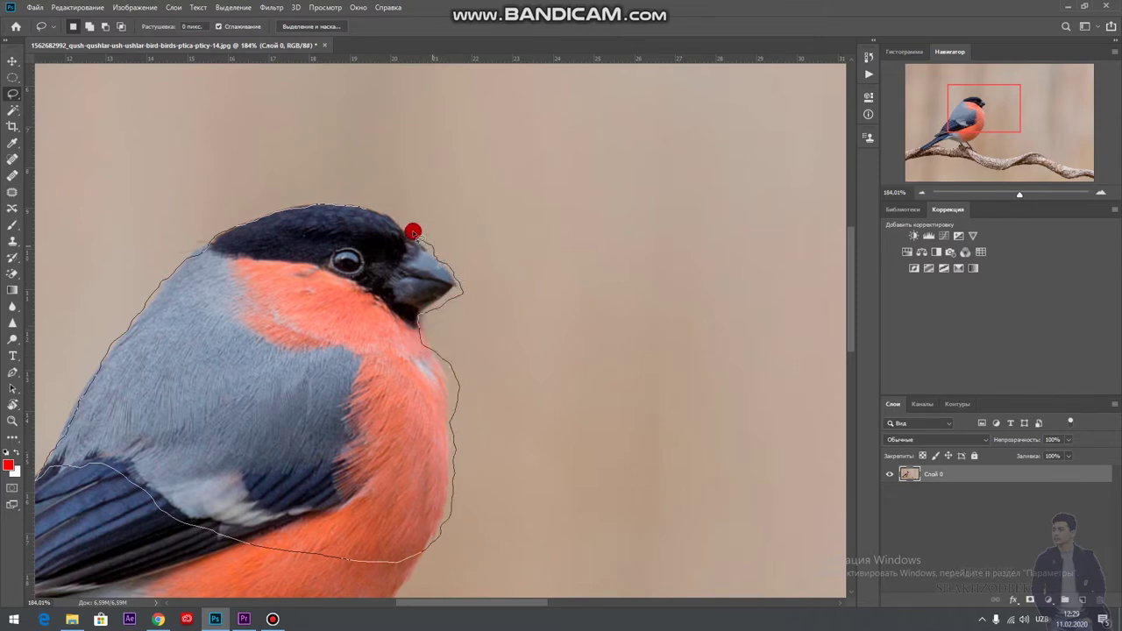
pyautogui.moveTo(413, 232); pyautogui.dragTo(298, 183)
# Set the Lasso selection mode to Add to Selection
pyautogui.scroll(1, 417, 254)
pyautogui.scroll(1, 418, 254)
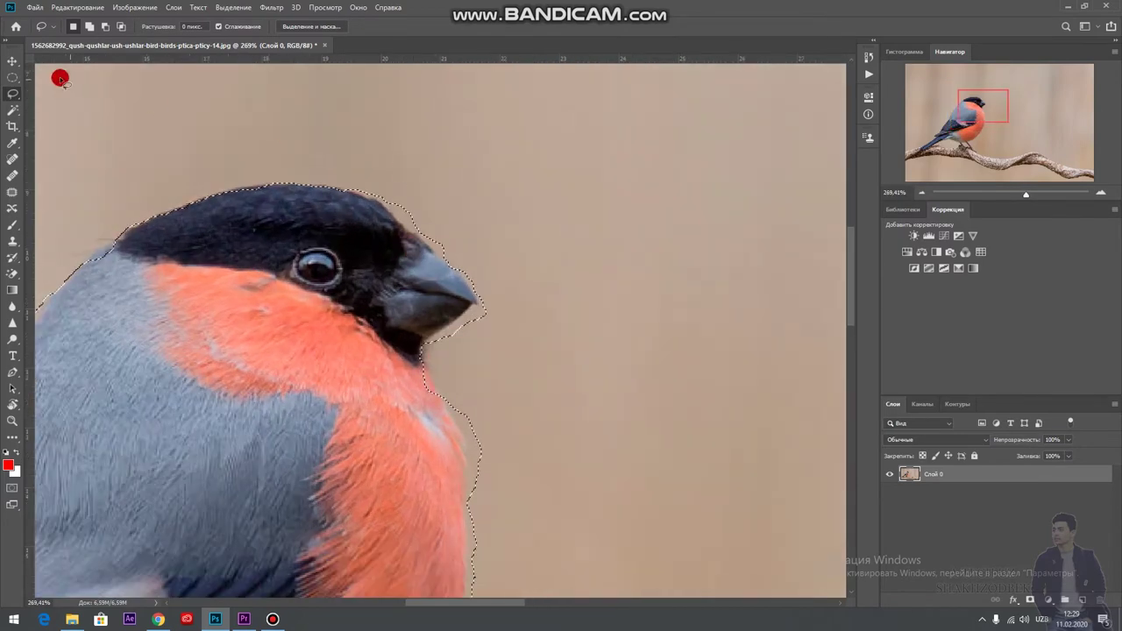
pyautogui.click(70, 27)
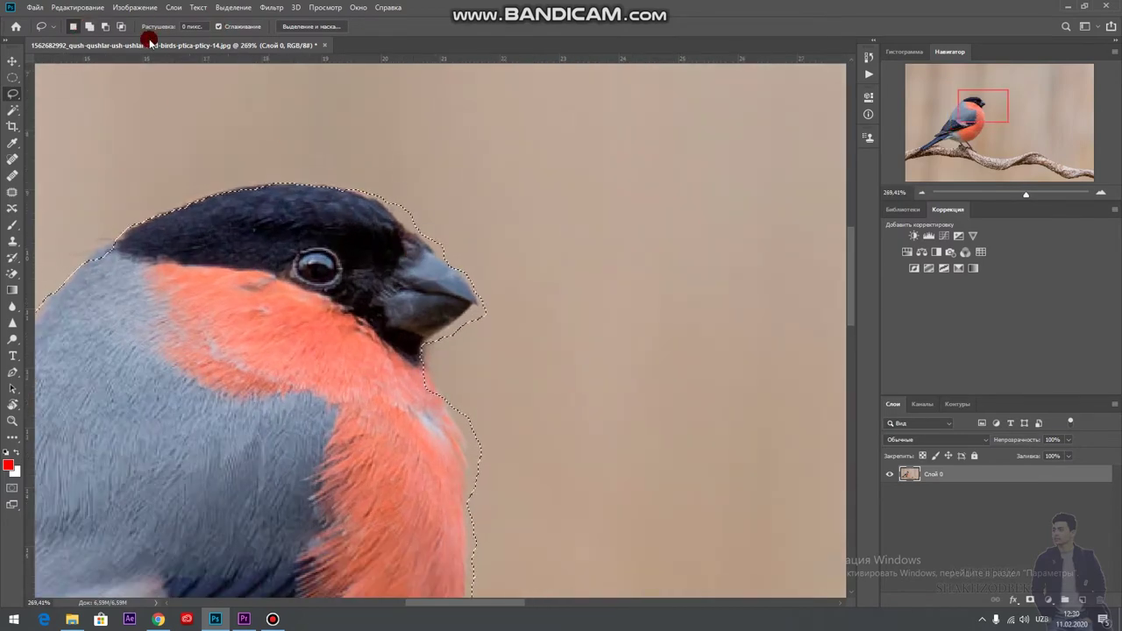
pyautogui.click(91, 26)
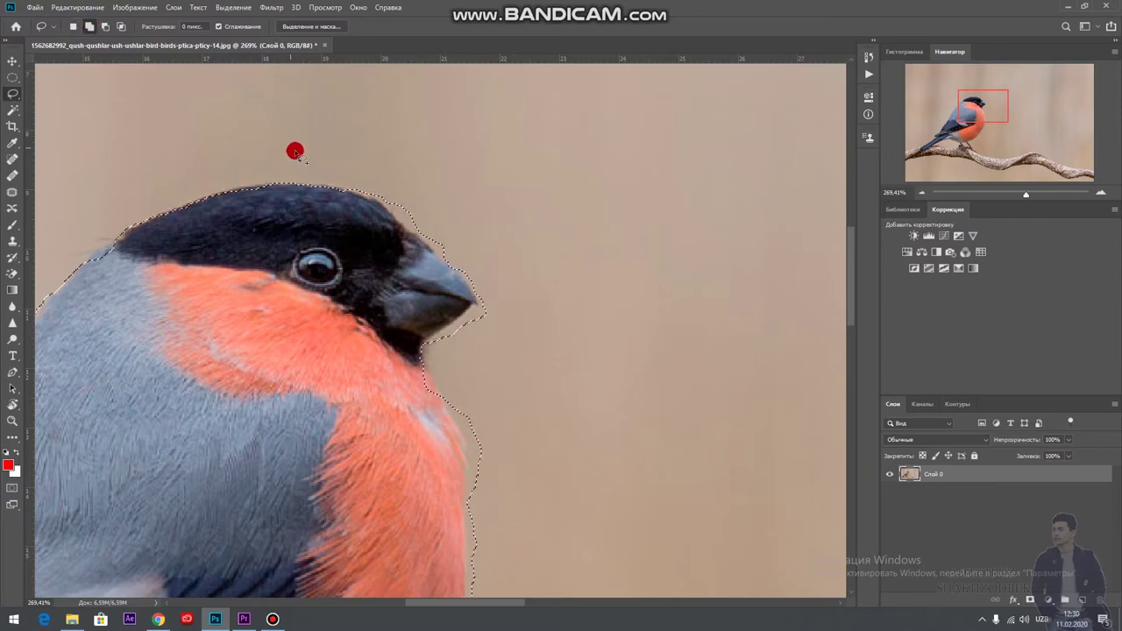
# Add the wing's upper edge to the selection with a freehand loop
pyautogui.scroll(2, 438, 207)
pyautogui.scroll(2, 448, 206)
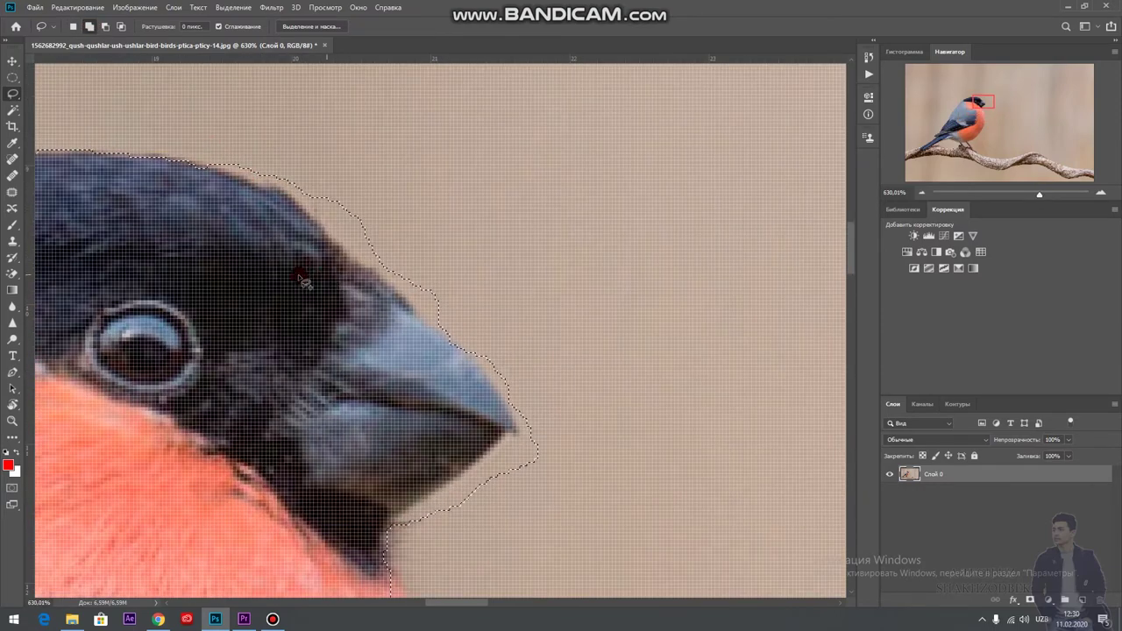
pyautogui.scroll(-3, 225, 226)
pyautogui.scroll(-2, 237, 254)
pyautogui.scroll(-3, 236, 333)
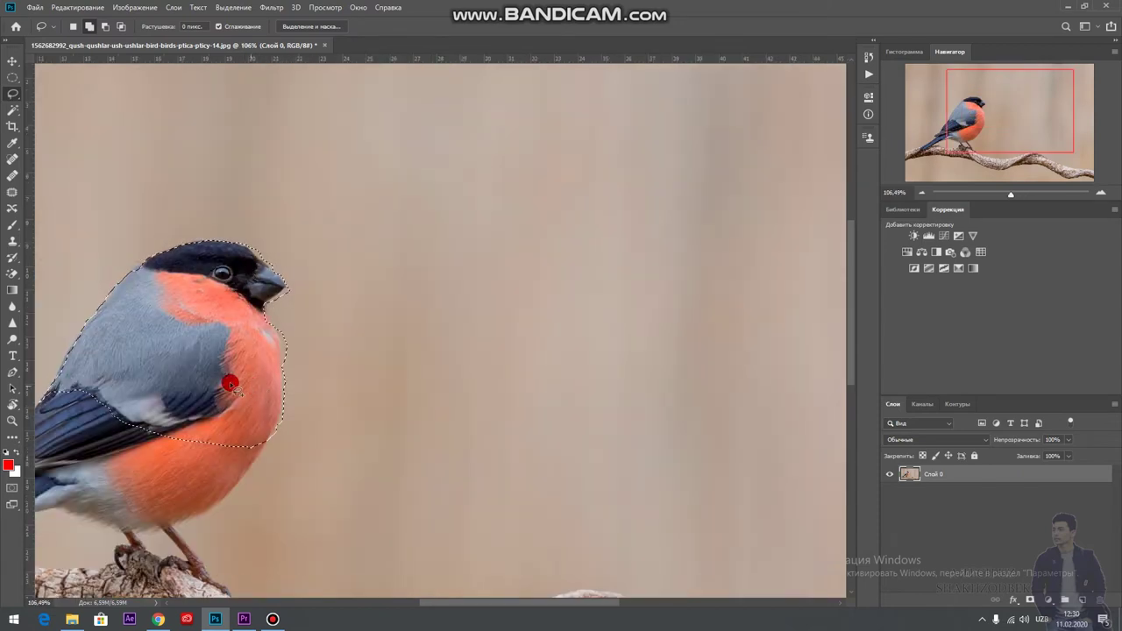
pyautogui.scroll(1, 131, 377)
pyautogui.scroll(-1, 220, 390)
pyautogui.scroll(2, 259, 394)
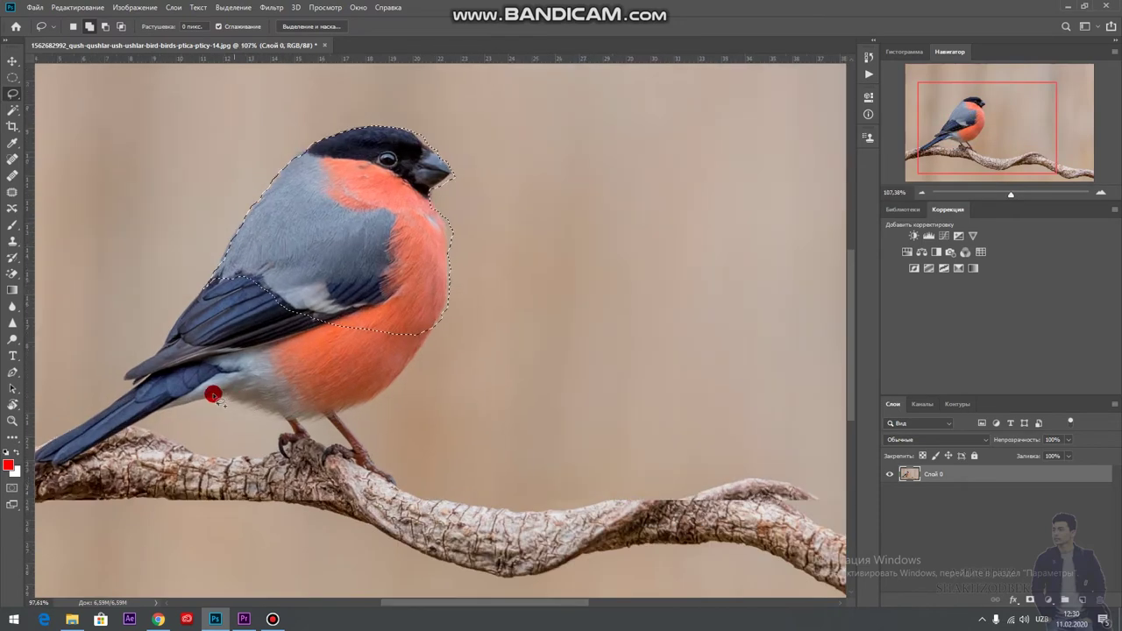
pyautogui.scroll(2, 213, 393)
pyautogui.moveTo(257, 128)
pyautogui.mouseDown()
pyautogui.moveTo(113, 306)
pyautogui.moveTo(68, 334)
pyautogui.moveTo(42, 369)
pyautogui.moveTo(95, 363)
pyautogui.moveTo(488, 221)
pyautogui.mouseUp()
# Trace the tail's outline down to the branch
pyautogui.scroll(-2, 311, 243)
pyautogui.scroll(-2, 311, 243)
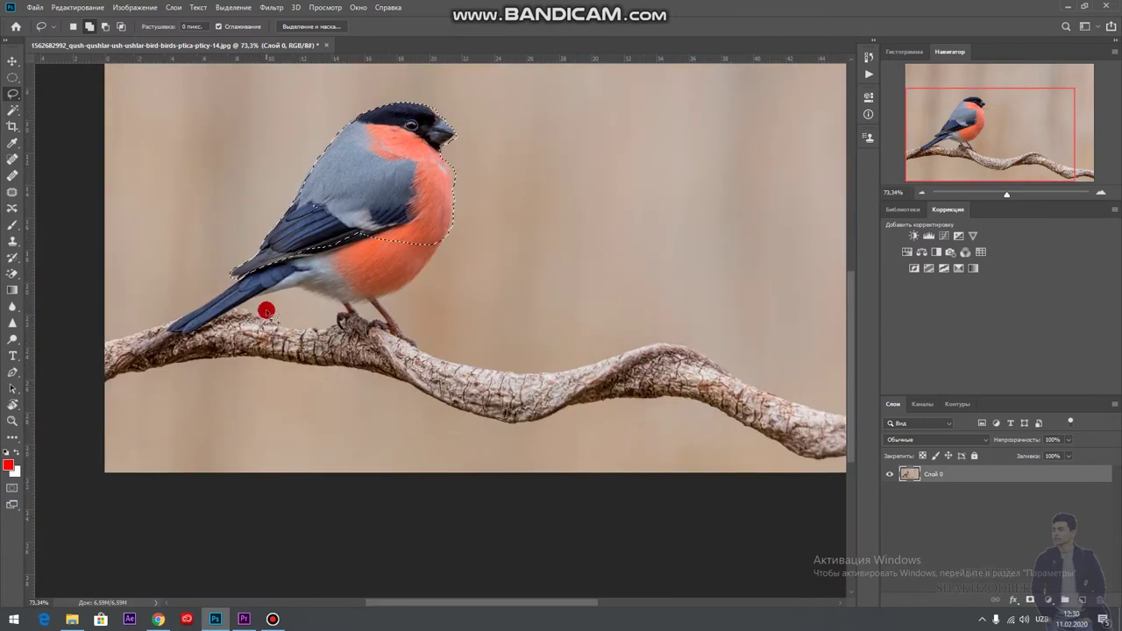
pyautogui.scroll(2, 266, 310)
pyautogui.scroll(2, 150, 343)
pyautogui.moveTo(298, 147)
pyautogui.mouseDown()
pyautogui.moveTo(133, 260)
pyautogui.moveTo(75, 316)
pyautogui.moveTo(149, 330)
pyautogui.moveTo(369, 203)
pyautogui.moveTo(540, 233)
pyautogui.moveTo(719, 158)
pyautogui.moveTo(564, 79)
pyautogui.moveTo(563, 99)
pyautogui.mouseUp()
# Trace an outline across the bird's belly toward the wing
pyautogui.scroll(-3, 563, 111)
pyautogui.scroll(-1, 632, 118)
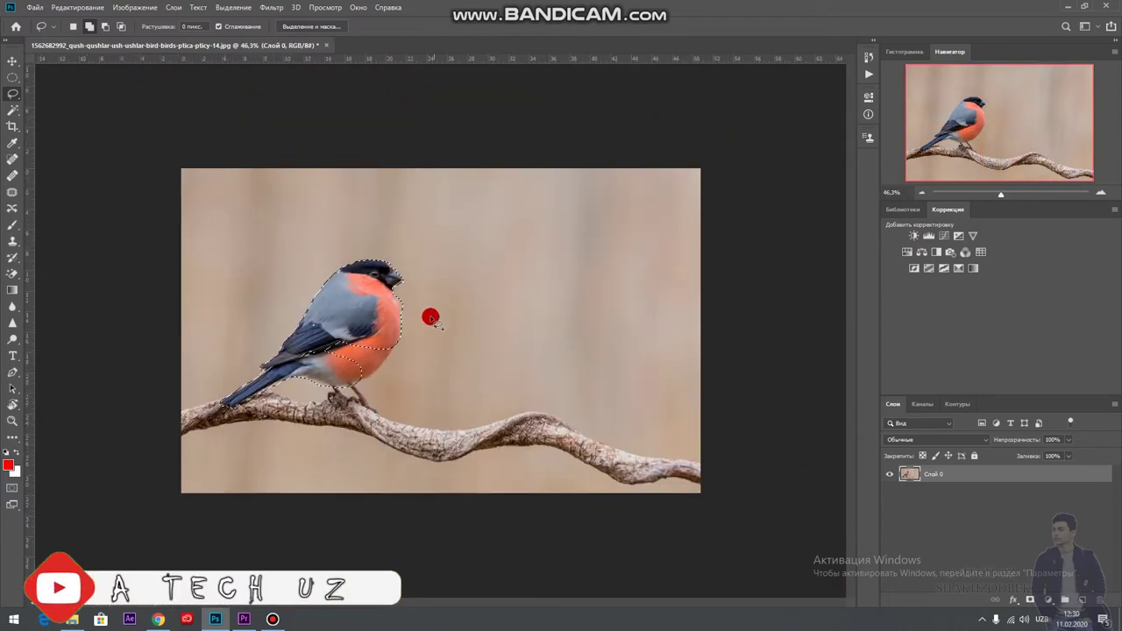
pyautogui.scroll(2, 403, 342)
pyautogui.moveTo(280, 433); pyautogui.dragTo(349, 386)
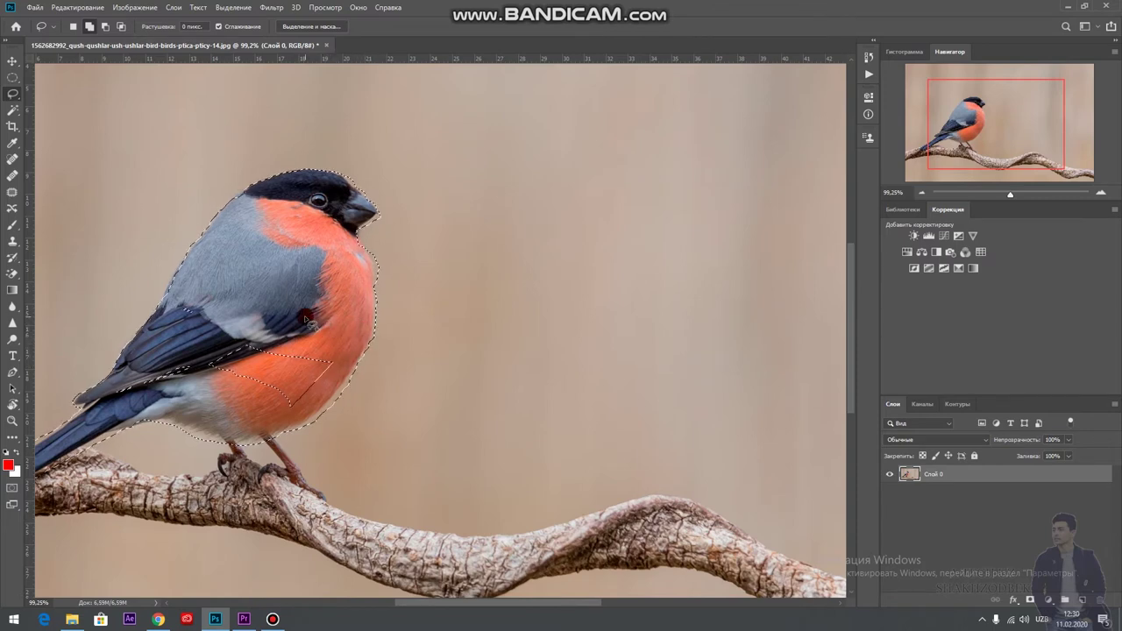
pyautogui.moveTo(326, 330); pyautogui.dragTo(225, 303)
pyautogui.click(101, 27)
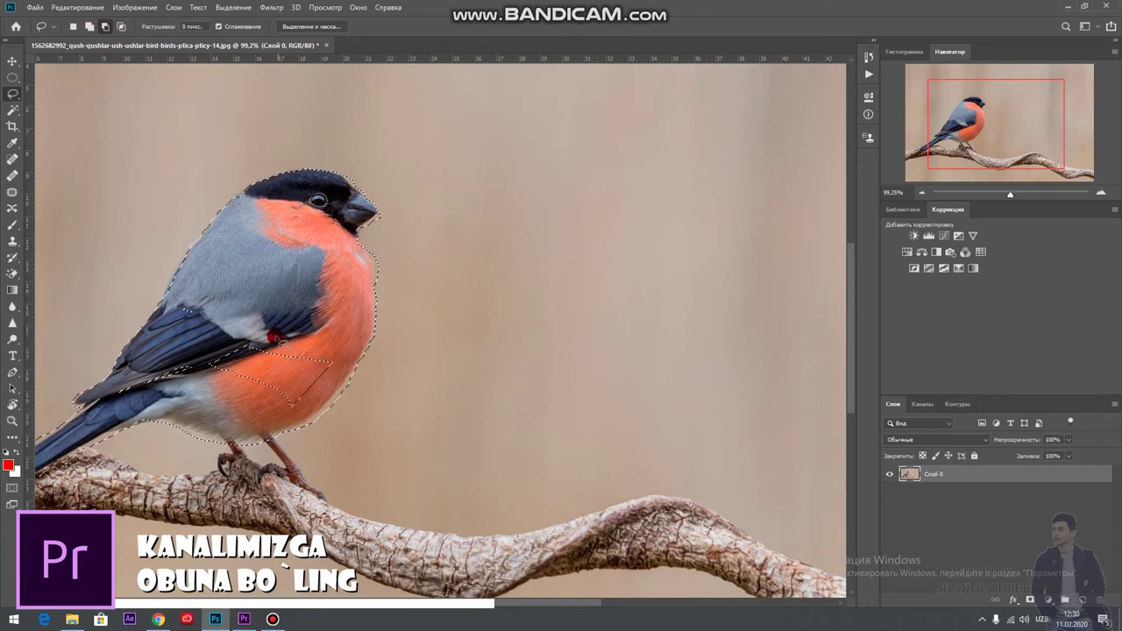
pyautogui.moveTo(274, 337)
pyautogui.mouseDown()
pyautogui.moveTo(229, 344)
pyautogui.moveTo(268, 334)
pyautogui.mouseUp()
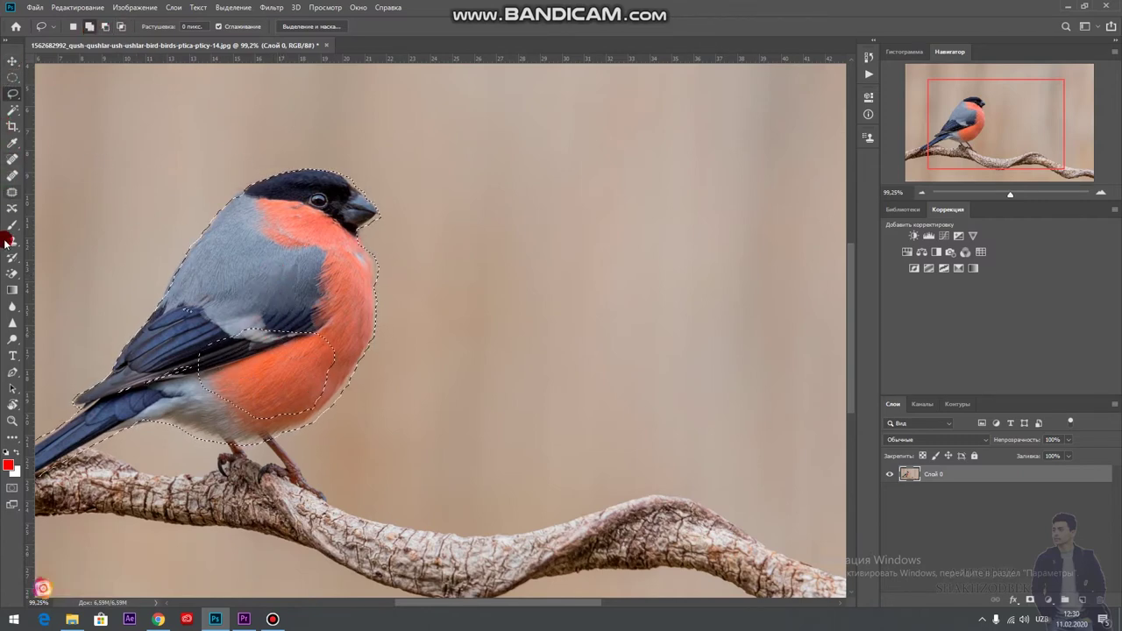
# Add the belly and lower wing edge to the selection in Add mode
pyautogui.click(87, 25)
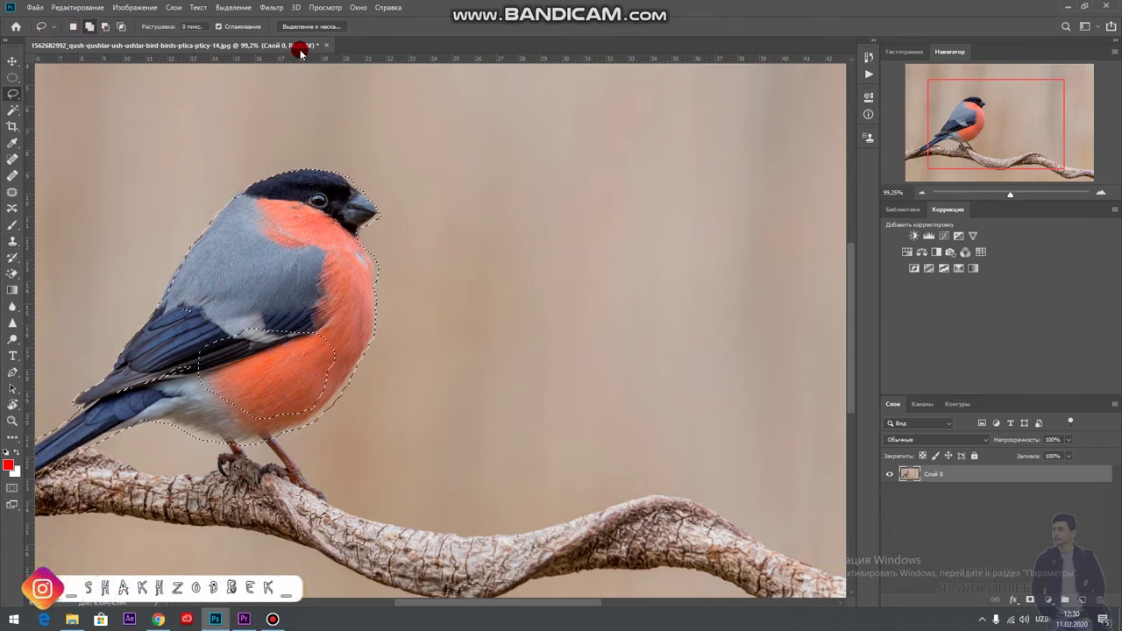
pyautogui.moveTo(280, 313); pyautogui.dragTo(306, 422)
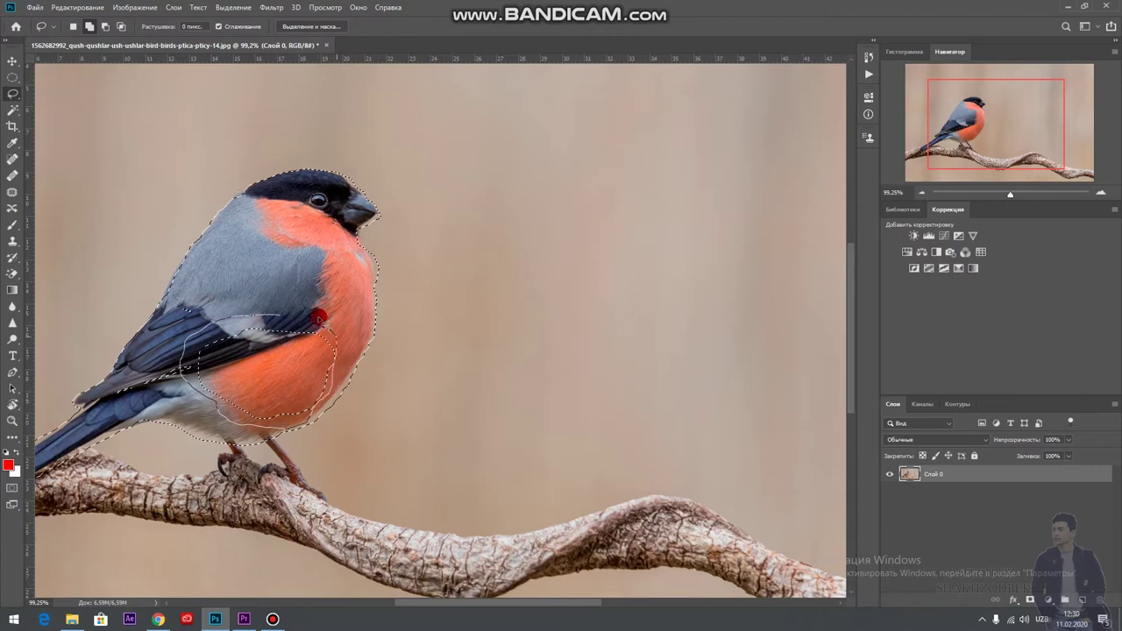
pyautogui.moveTo(273, 314); pyautogui.dragTo(272, 316)
pyautogui.moveTo(196, 293)
pyautogui.mouseDown()
pyautogui.moveTo(202, 332)
pyautogui.moveTo(114, 390)
pyautogui.mouseUp()
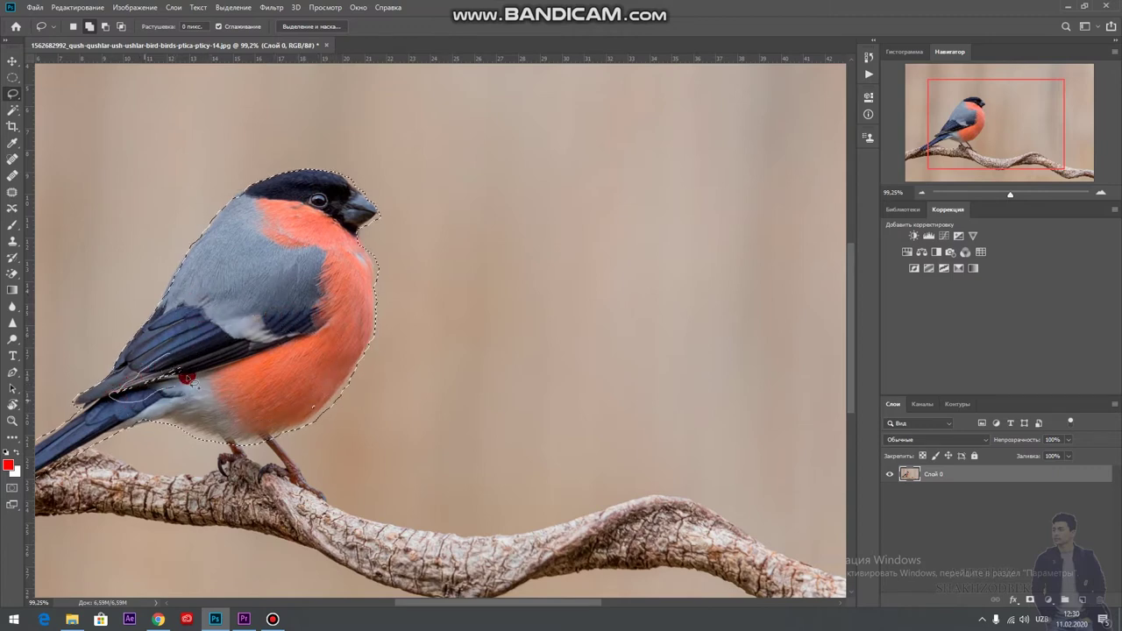
pyautogui.moveTo(157, 358); pyautogui.dragTo(263, 313)
pyautogui.hotkey('ctrl', '-')
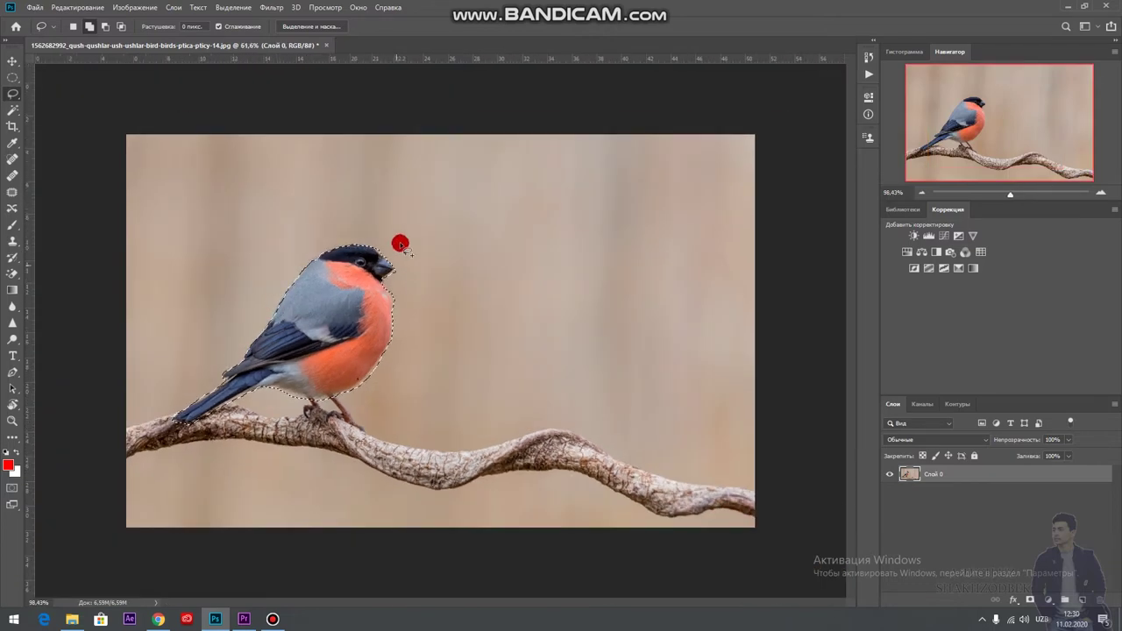
pyautogui.moveTo(395, 240); pyautogui.dragTo(392, 218)
pyautogui.scroll(2, 392, 218)
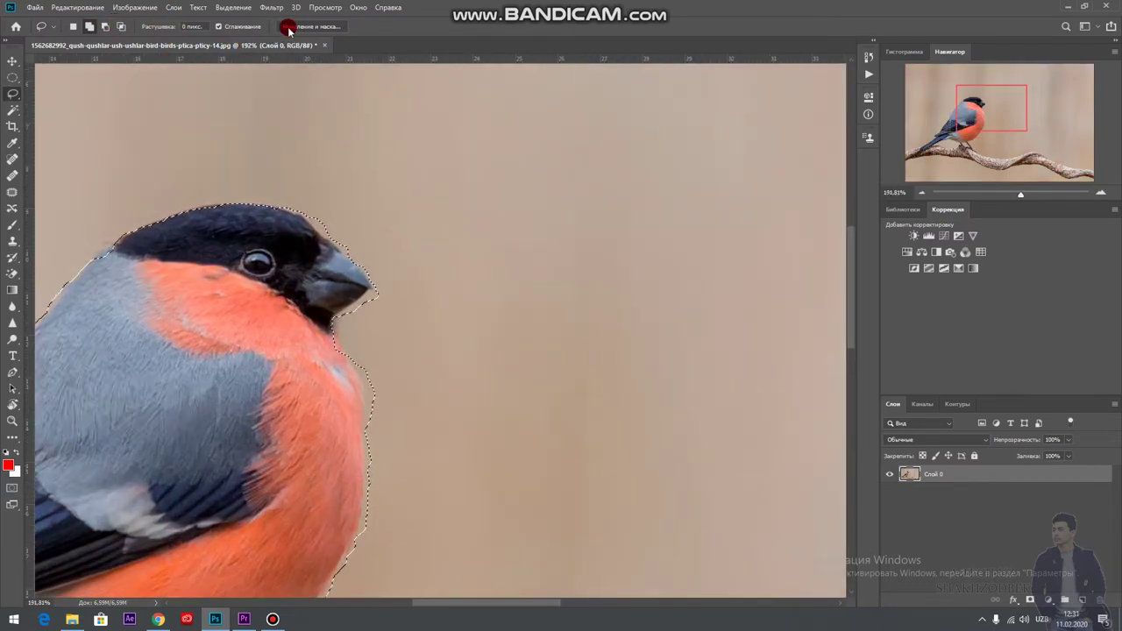
# Open Select and Mask and lower the overlay Transparency to see the background
pyautogui.click(313, 27)
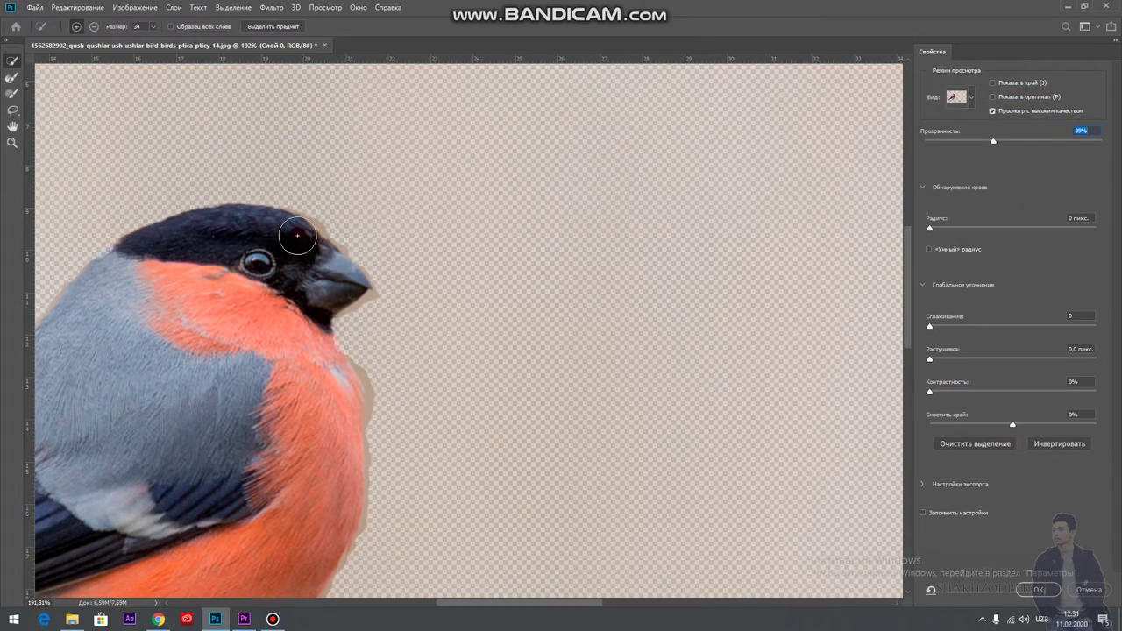
pyautogui.click(1089, 589)
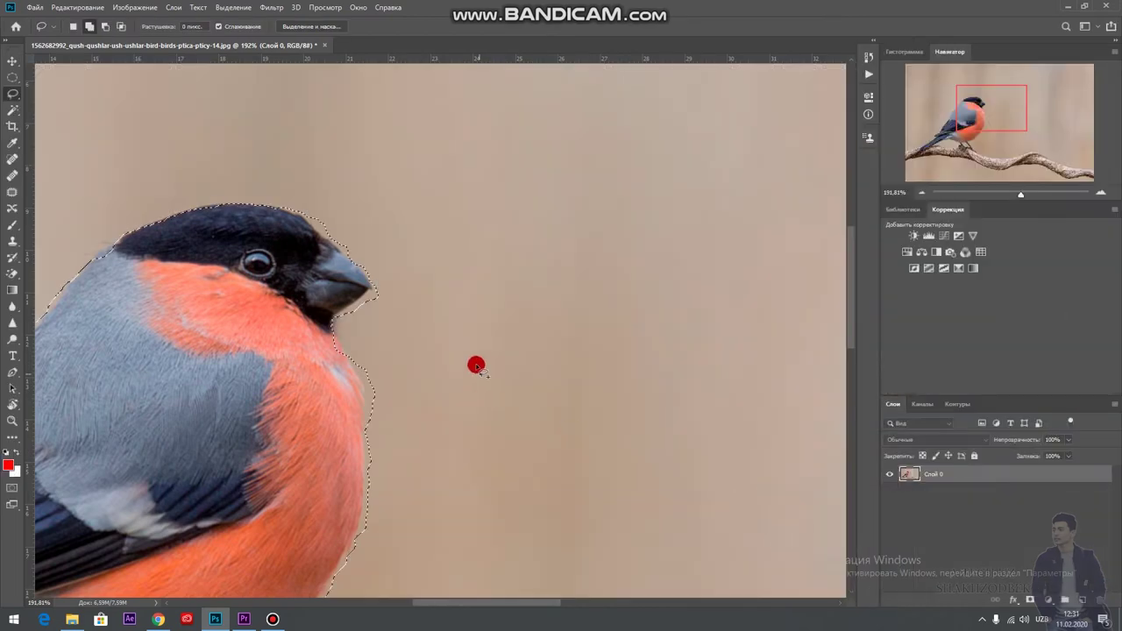
pyautogui.scroll(-2, 464, 366)
pyautogui.scroll(-2, 395, 395)
pyautogui.scroll(-2, 289, 426)
pyautogui.scroll(2, 334, 333)
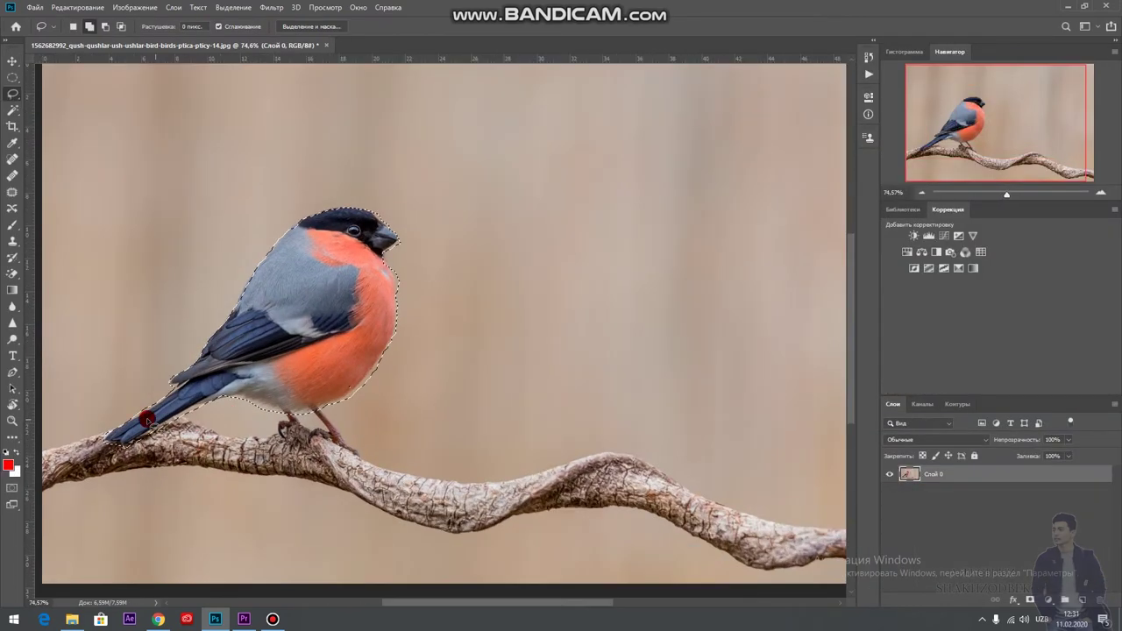
pyautogui.scroll(1, 363, 233)
pyautogui.click(330, 27)
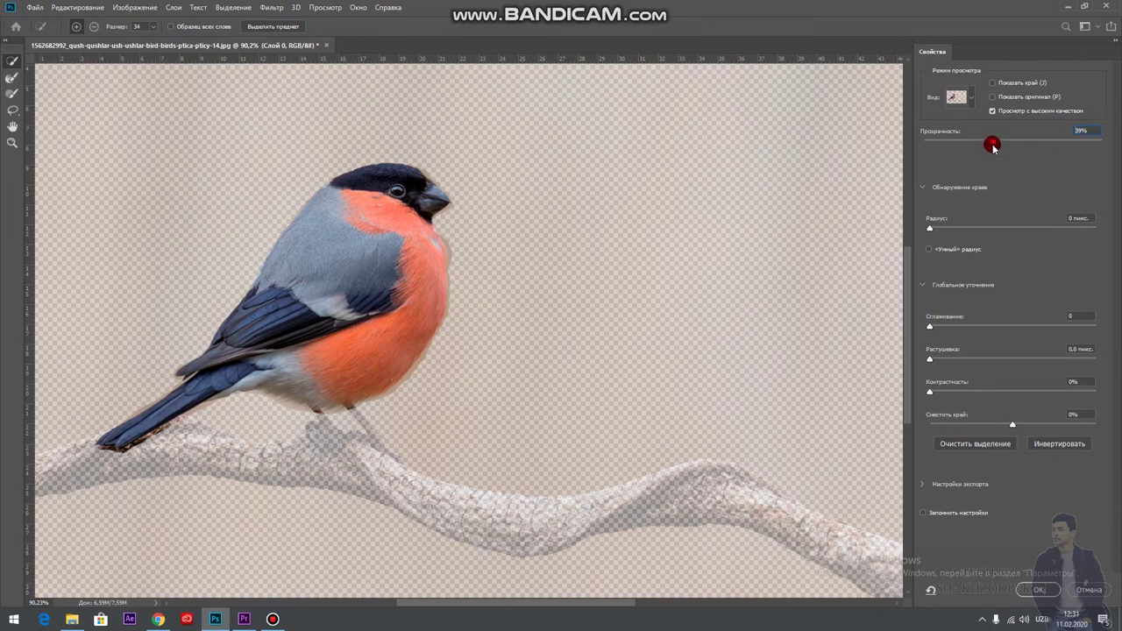
pyautogui.click(950, 147)
pyautogui.moveTo(976, 146)
pyautogui.mouseDown()
pyautogui.moveTo(956, 152)
pyautogui.moveTo(966, 153)
pyautogui.mouseUp()
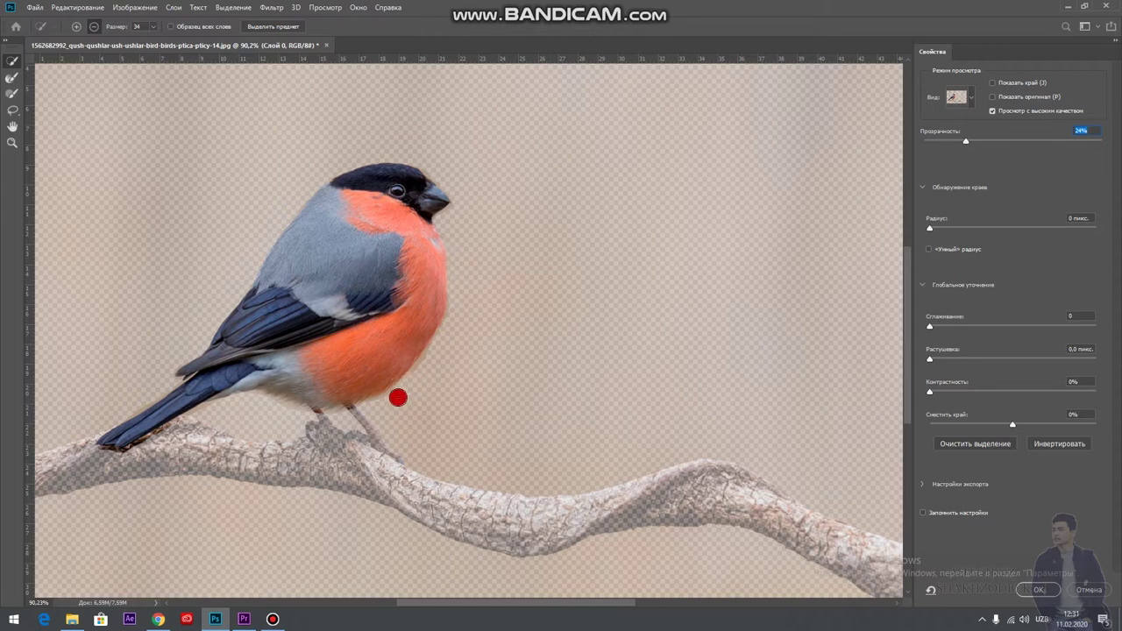
# Brush the bird's legs, feet and the whole branch into the selection and accept it
pyautogui.moveTo(398, 397); pyautogui.dragTo(374, 410)
pyautogui.moveTo(288, 420); pyautogui.dragTo(212, 423)
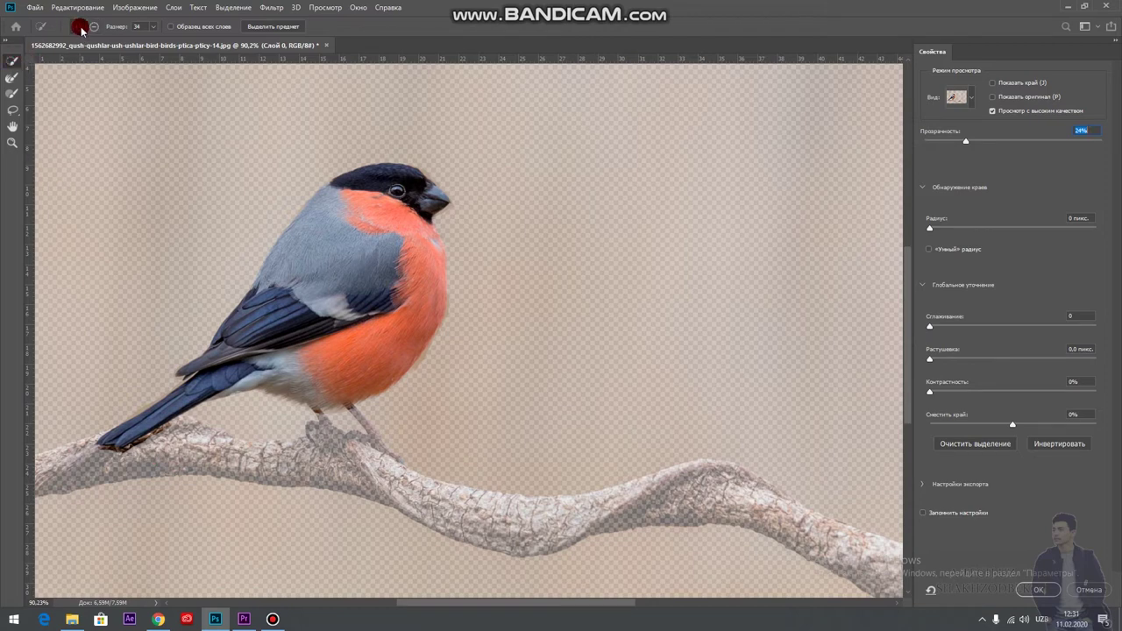
pyautogui.moveTo(325, 481)
pyautogui.mouseDown()
pyautogui.moveTo(523, 518)
pyautogui.moveTo(704, 489)
pyautogui.moveTo(824, 526)
pyautogui.moveTo(836, 544)
pyautogui.mouseUp()
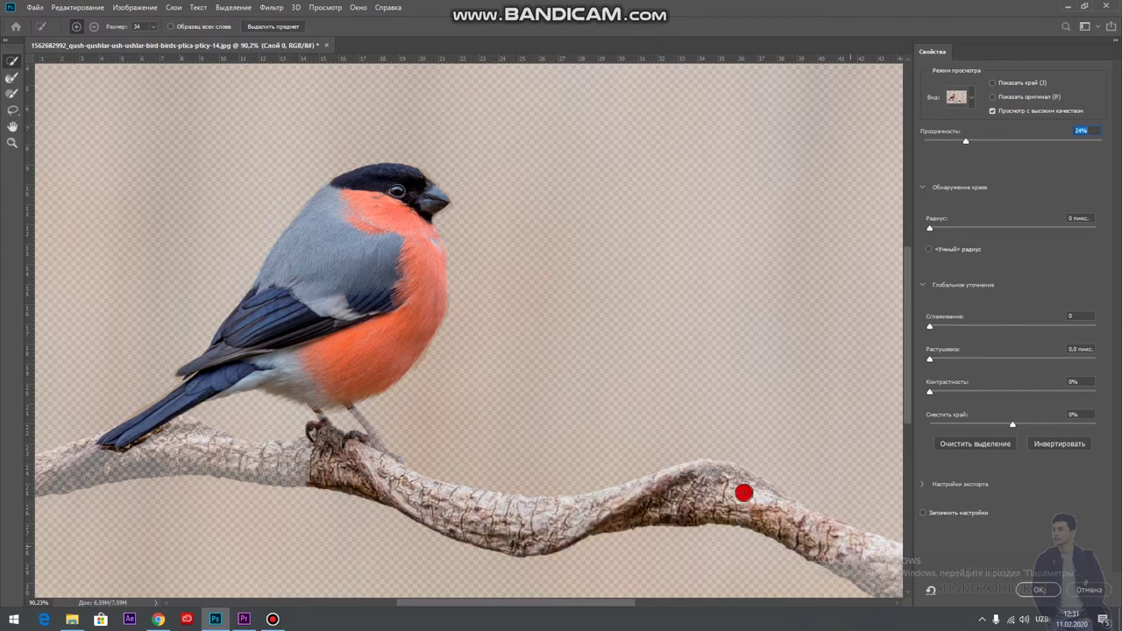
pyautogui.moveTo(709, 480); pyautogui.dragTo(767, 496)
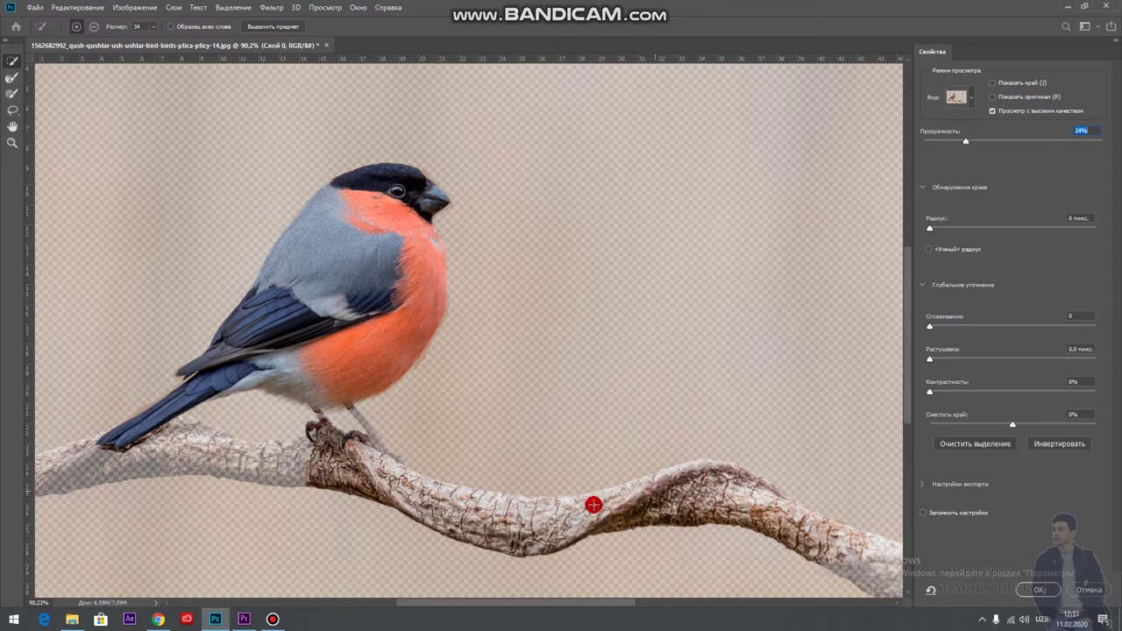
pyautogui.moveTo(279, 460); pyautogui.dragTo(160, 448)
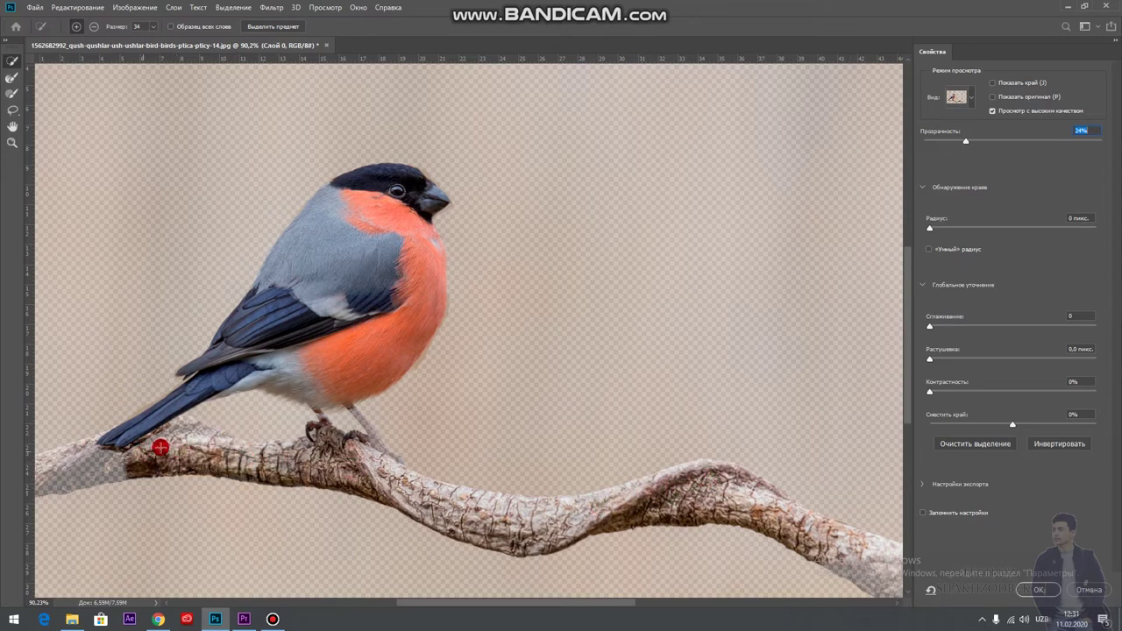
pyautogui.moveTo(69, 478); pyautogui.dragTo(44, 474)
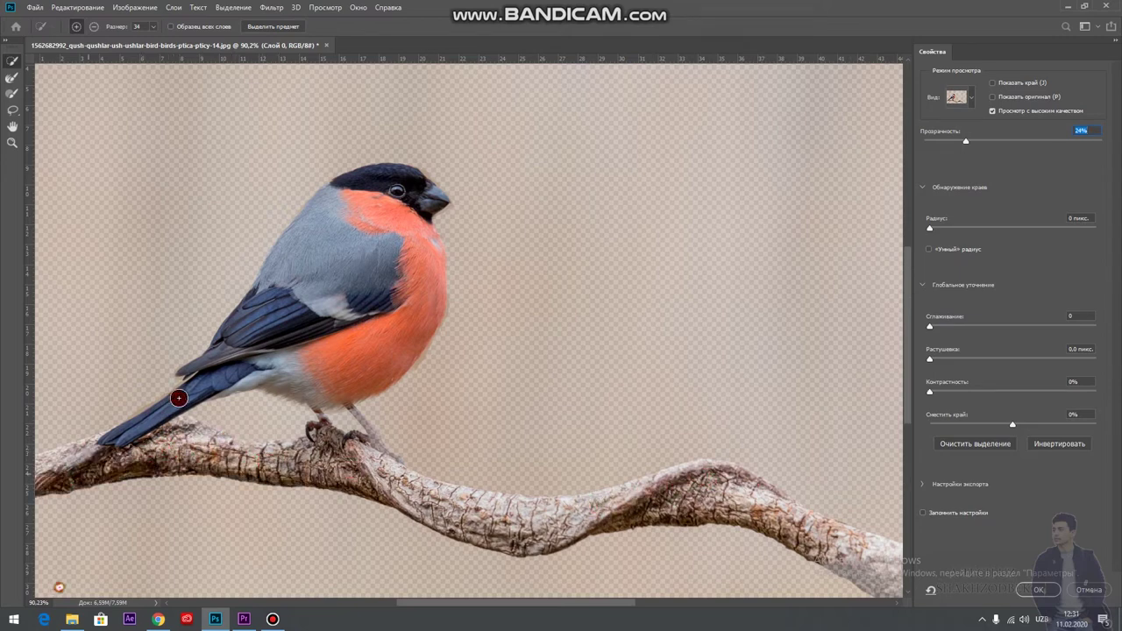
pyautogui.click(1039, 592)
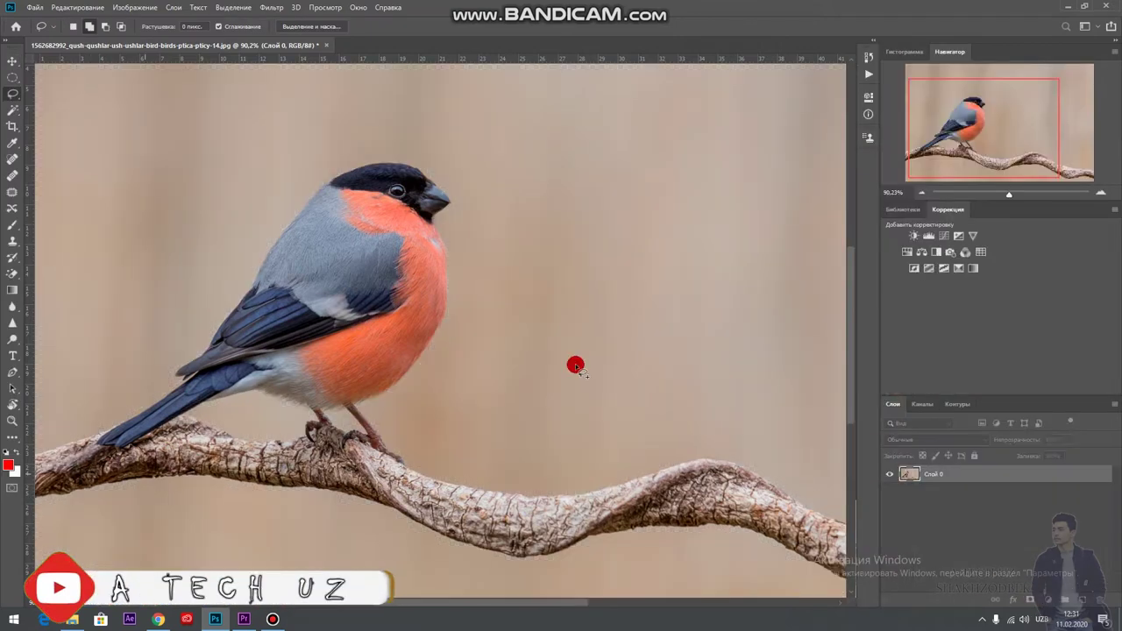
pyautogui.scroll(-2, 310, 301)
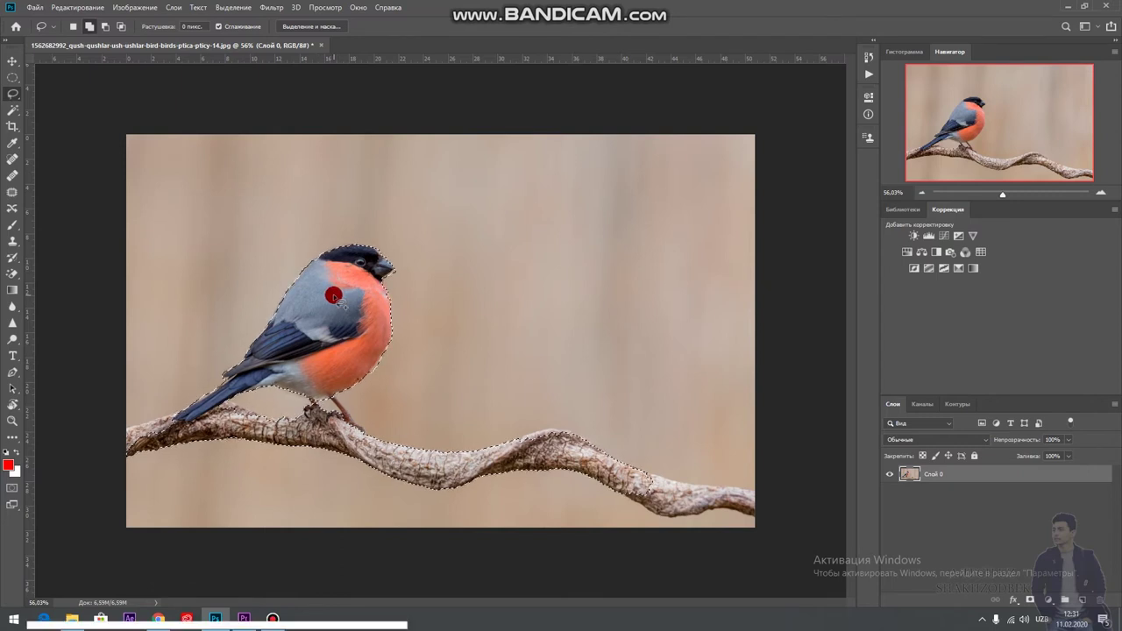
pyautogui.click(8, 61)
pyautogui.click(10, 61)
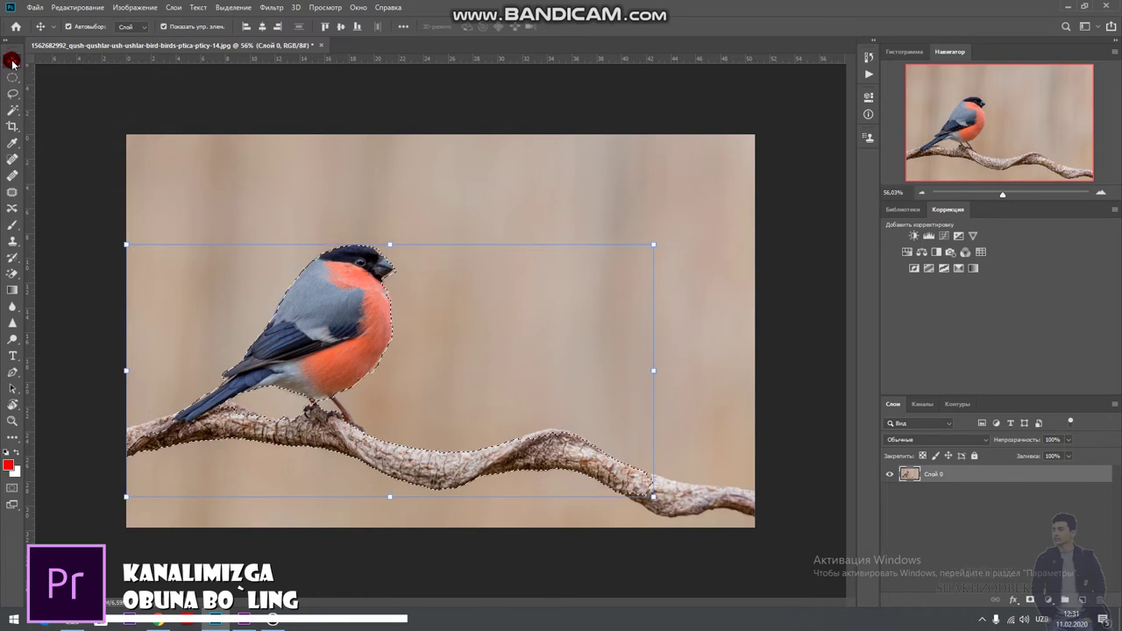
pyautogui.moveTo(342, 303)
pyautogui.mouseDown()
pyautogui.moveTo(401, 251)
pyautogui.moveTo(471, 243)
pyautogui.moveTo(258, 165)
pyautogui.moveTo(537, 216)
pyautogui.moveTo(504, 211)
pyautogui.moveTo(378, 246)
pyautogui.moveTo(467, 227)
pyautogui.moveTo(508, 282)
pyautogui.moveTo(368, 316)
pyautogui.moveTo(337, 301)
pyautogui.mouseUp()
pyautogui.click(35, 7)
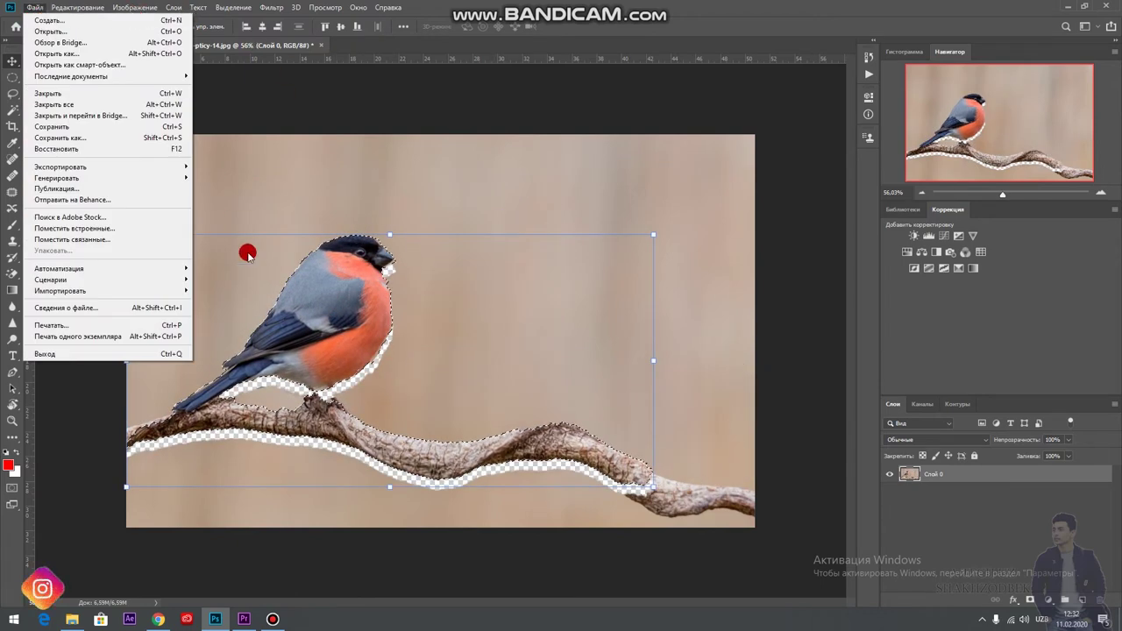
pyautogui.click(355, 106)
pyautogui.moveTo(327, 285)
pyautogui.mouseDown()
pyautogui.moveTo(392, 50)
pyautogui.moveTo(347, 303)
pyautogui.mouseUp()
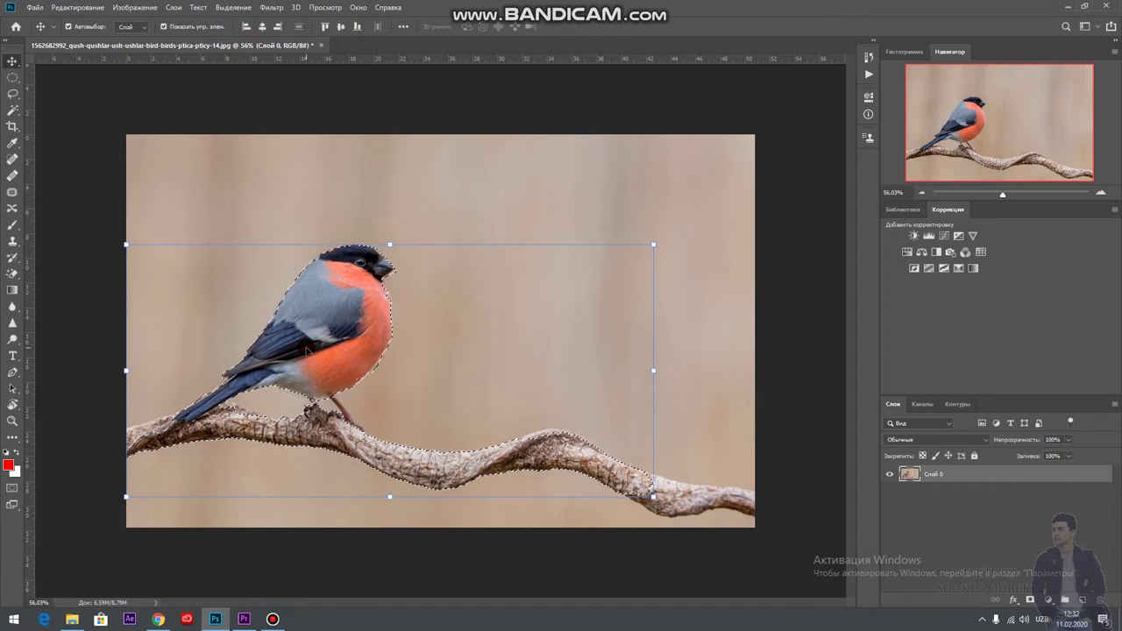
pyautogui.moveTo(306, 351)
pyautogui.mouseDown()
pyautogui.moveTo(599, 328)
pyautogui.moveTo(404, 288)
pyautogui.moveTo(409, 316)
pyautogui.mouseUp()
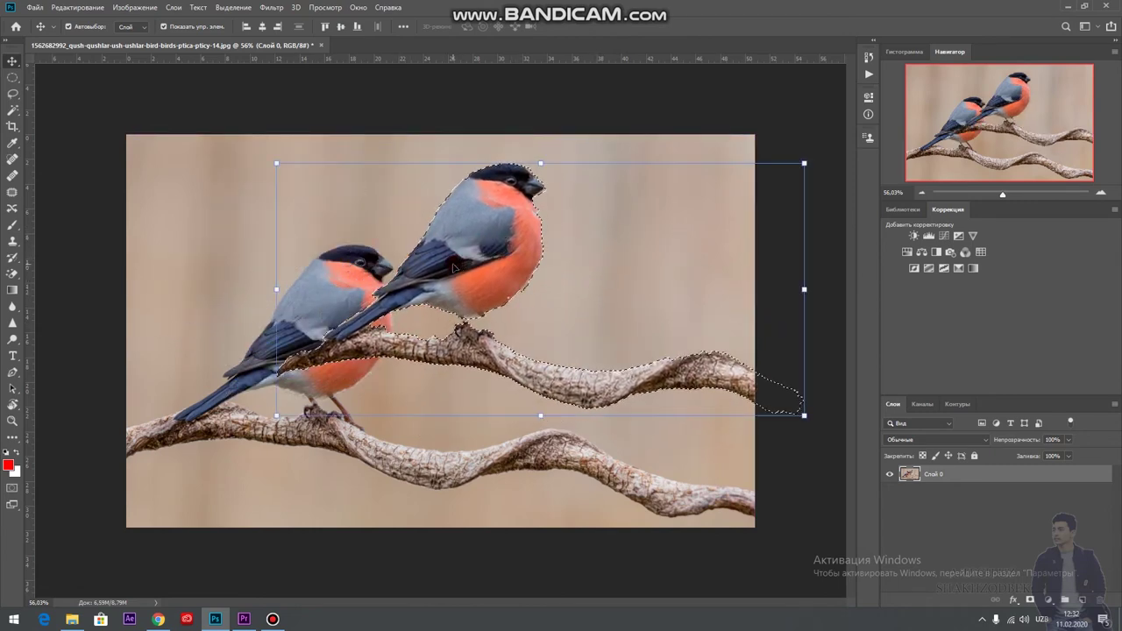
pyautogui.hotkey('ctrl', 'z')
# Switch to the Polygonal Lasso variant and zoom in on the bird
pyautogui.click(13, 93)
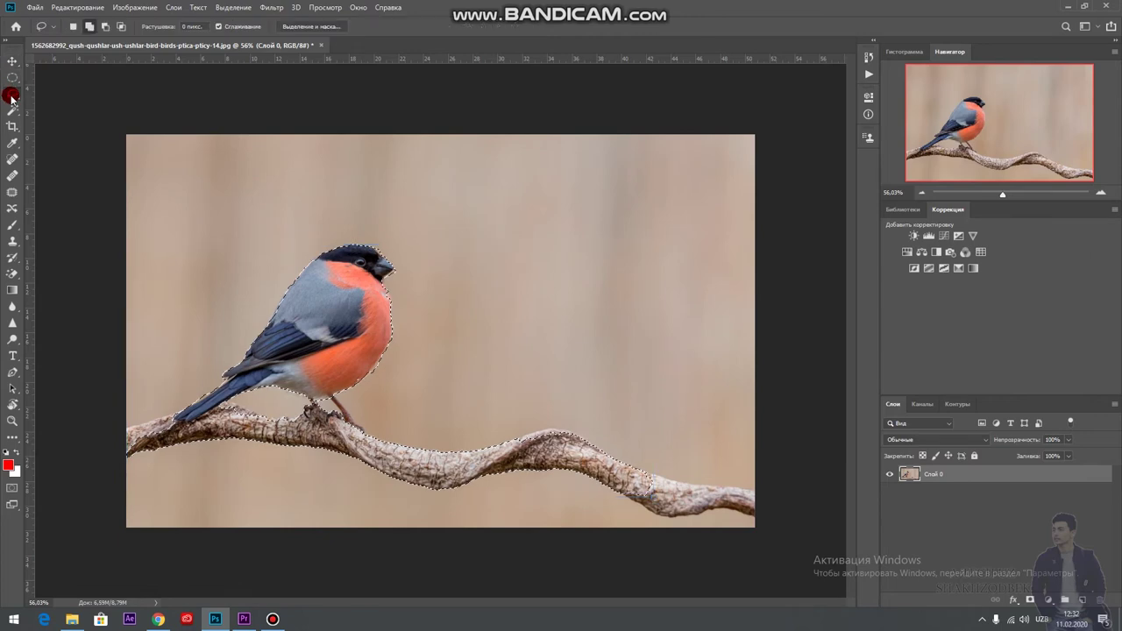
pyautogui.rightClick(12, 93)
pyautogui.click(64, 107)
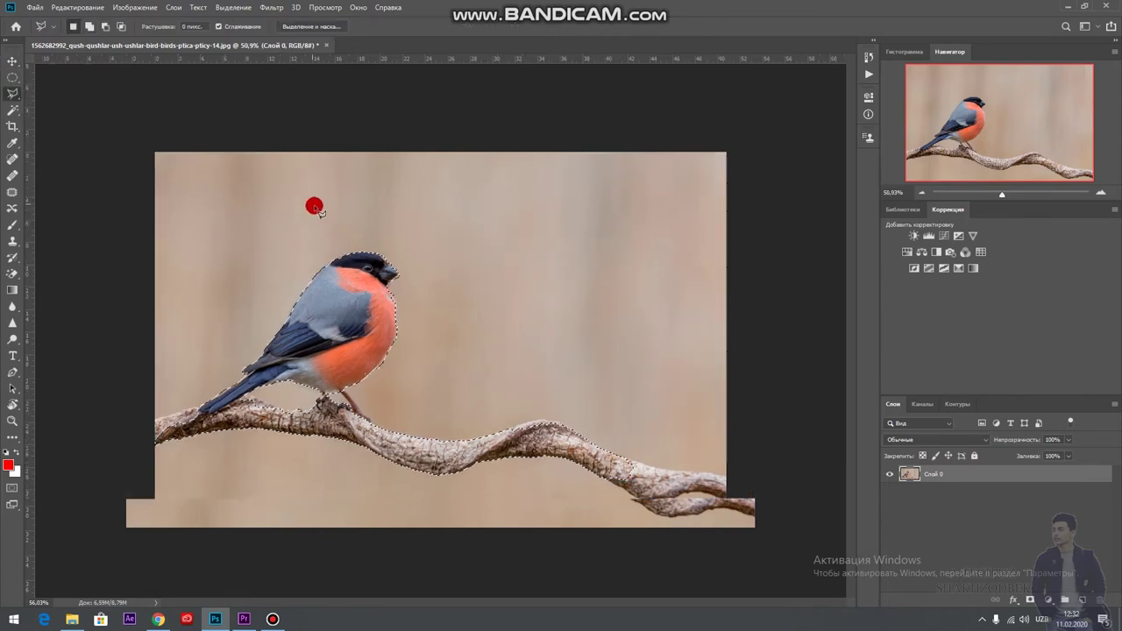
pyautogui.scroll(-3, 313, 203)
pyautogui.scroll(2, 341, 269)
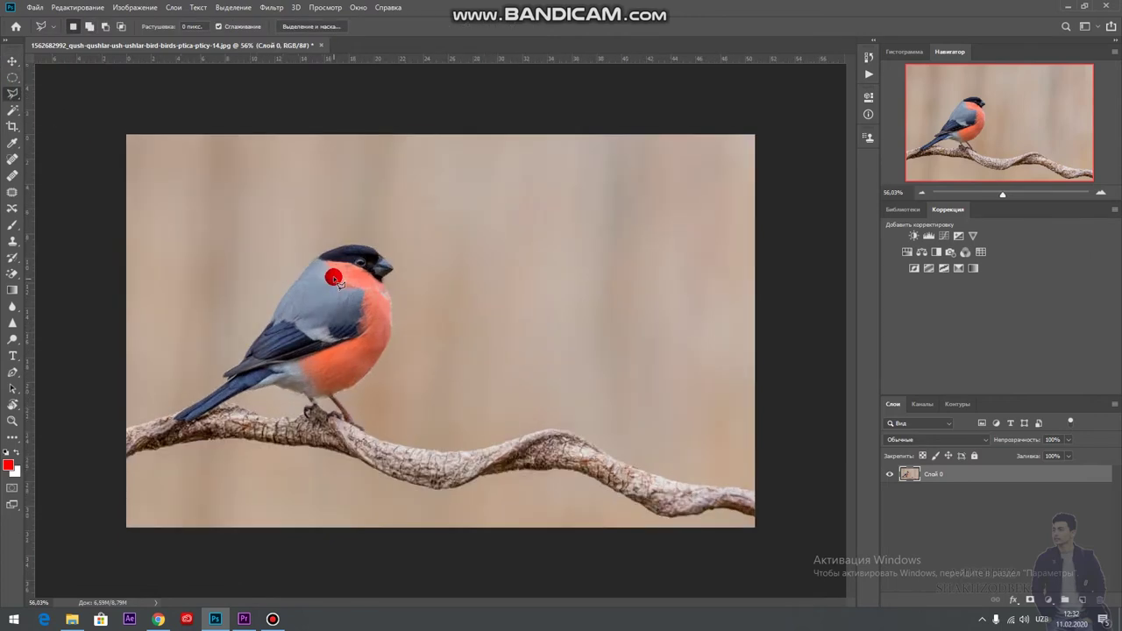
pyautogui.scroll(3, 342, 193)
pyautogui.scroll(3, 349, 213)
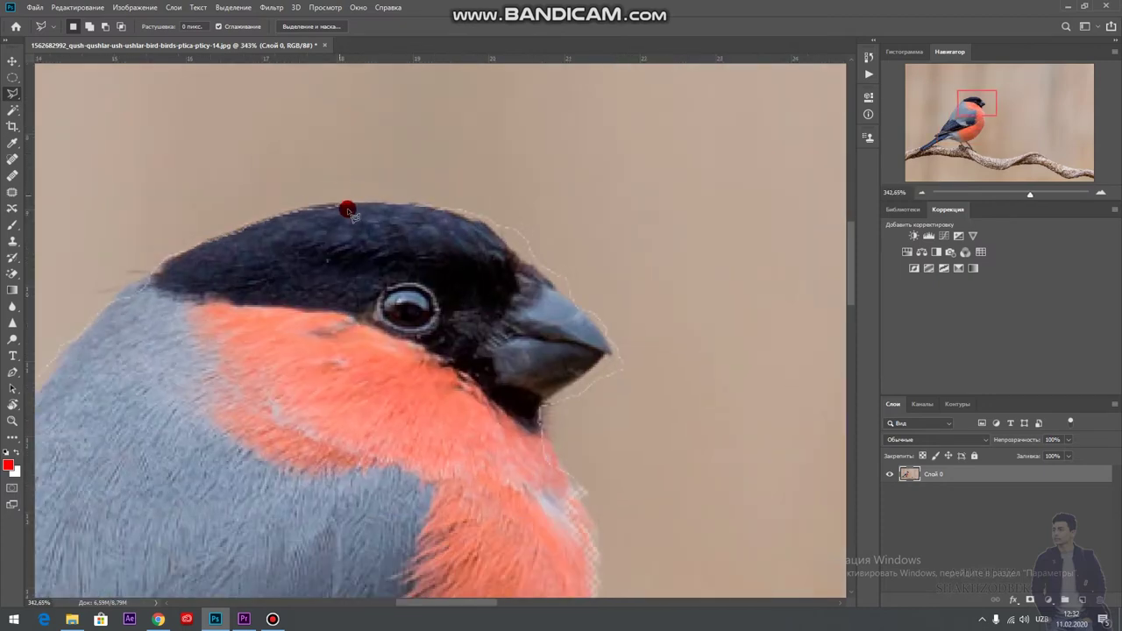
# Trace the bird's head and grey back edge, closing the outline into a selection
pyautogui.moveTo(369, 200)
pyautogui.mouseDown()
pyautogui.moveTo(219, 238)
pyautogui.moveTo(153, 271)
pyautogui.moveTo(90, 327)
pyautogui.moveTo(20, 401)
pyautogui.moveTo(92, 457)
pyautogui.moveTo(97, 435)
pyautogui.moveTo(75, 476)
pyautogui.moveTo(97, 471)
pyautogui.moveTo(40, 536)
pyautogui.moveTo(235, 438)
pyautogui.moveTo(195, 477)
pyautogui.moveTo(290, 350)
pyautogui.moveTo(376, 280)
pyautogui.moveTo(526, 238)
pyautogui.moveTo(598, 202)
pyautogui.moveTo(544, 198)
pyautogui.moveTo(418, 240)
pyautogui.mouseUp()
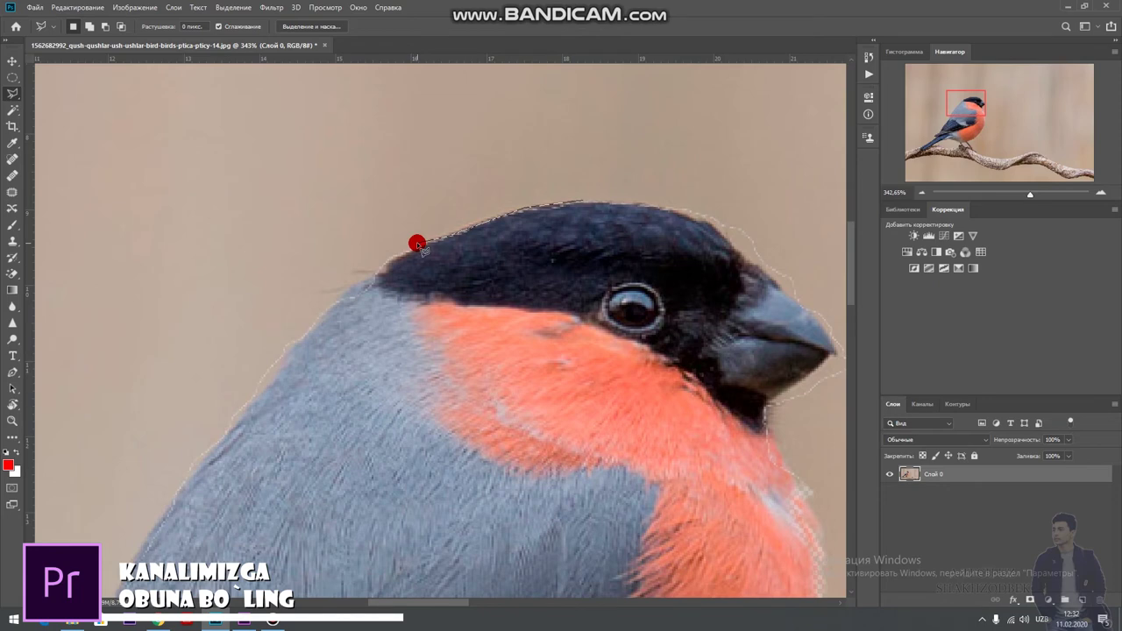
pyautogui.moveTo(417, 244); pyautogui.dragTo(411, 252)
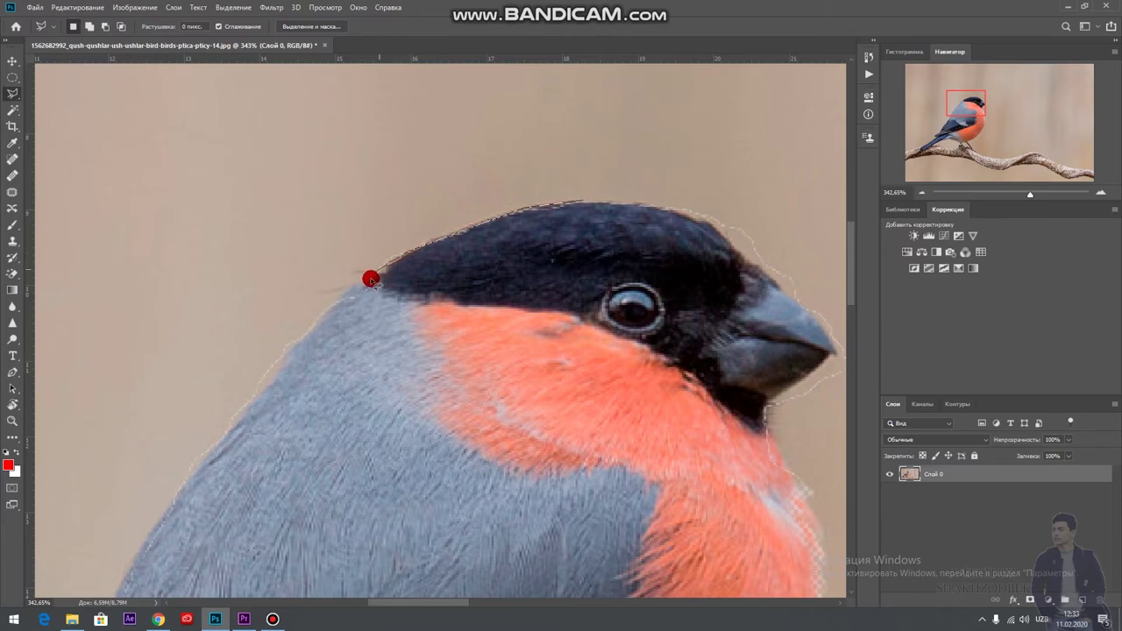
pyautogui.moveTo(371, 279)
pyautogui.mouseDown()
pyautogui.moveTo(318, 316)
pyautogui.moveTo(92, 605)
pyautogui.moveTo(83, 600)
pyautogui.moveTo(78, 451)
pyautogui.mouseUp()
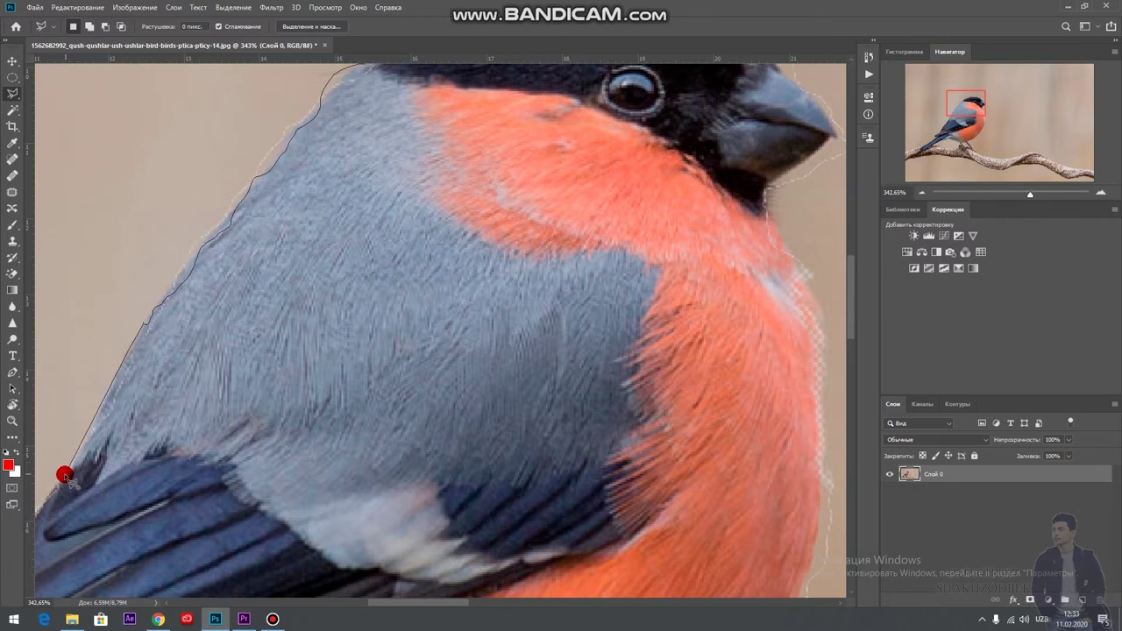
pyautogui.moveTo(78, 450); pyautogui.dragTo(61, 470)
pyautogui.scroll(-3, 93, 453)
pyautogui.scroll(1, 143, 420)
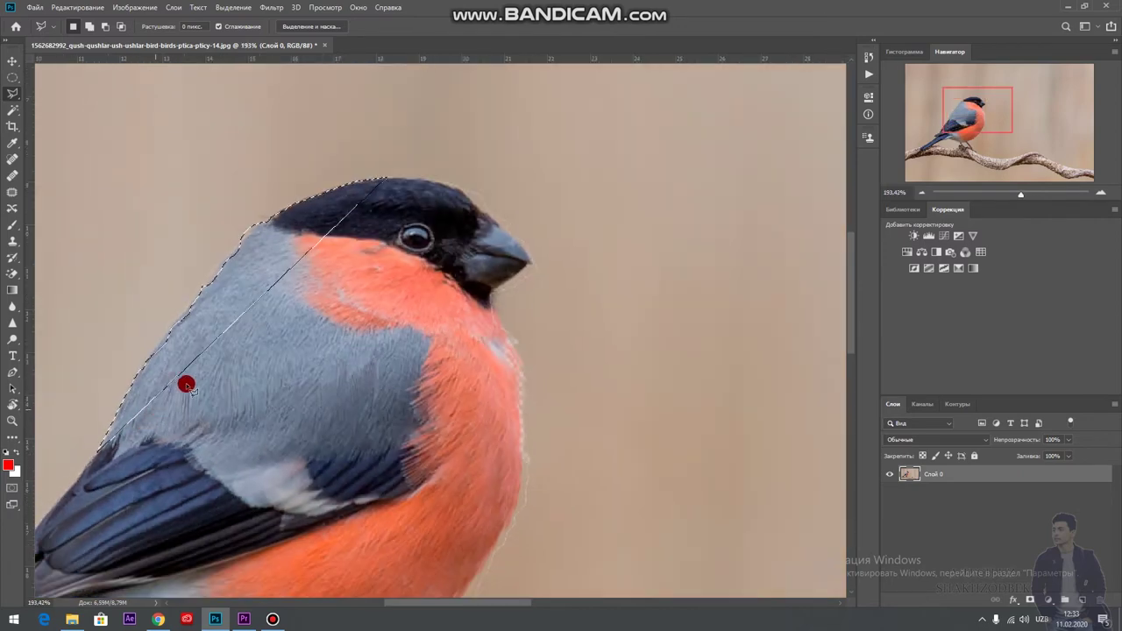
# Clear the selection and switch to the Magnetic Lasso
pyautogui.click(213, 333)
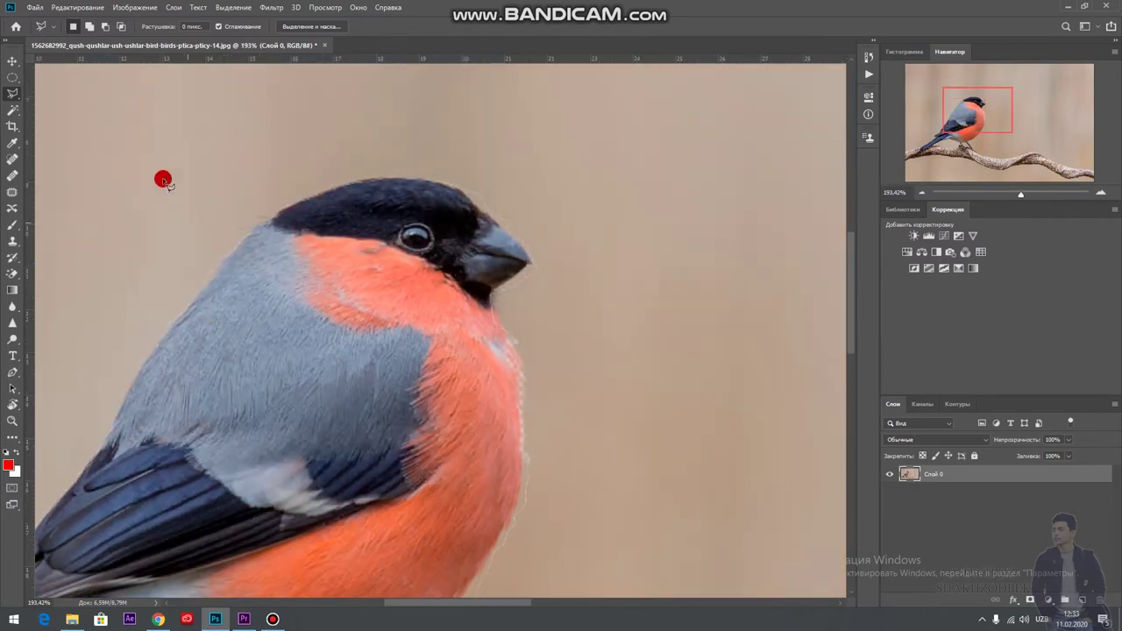
pyautogui.rightClick(14, 95)
pyautogui.click(45, 116)
pyautogui.scroll(2, 422, 136)
pyautogui.scroll(2, 422, 136)
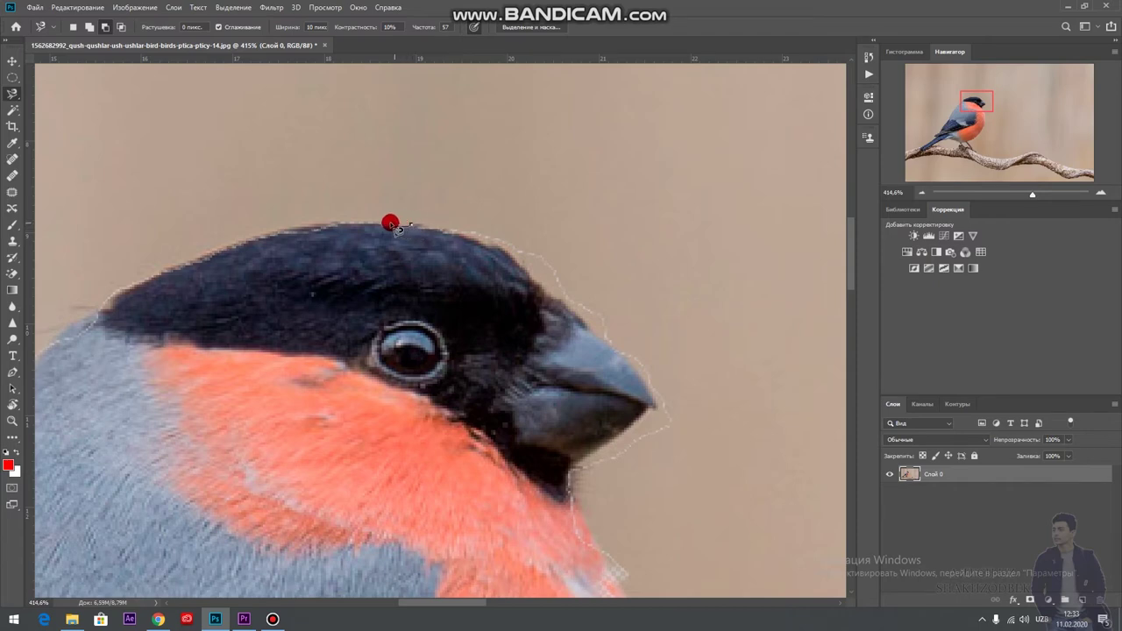
# Trace a magnetic outline along the head and back, then discard all its anchors
pyautogui.moveTo(358, 223)
pyautogui.mouseDown()
pyautogui.moveTo(167, 263)
pyautogui.moveTo(103, 299)
pyautogui.moveTo(32, 350)
pyautogui.moveTo(32, 375)
pyautogui.moveTo(74, 396)
pyautogui.moveTo(81, 377)
pyautogui.moveTo(55, 373)
pyautogui.moveTo(109, 358)
pyautogui.moveTo(74, 414)
pyautogui.mouseUp()
pyautogui.press('BackSpace')
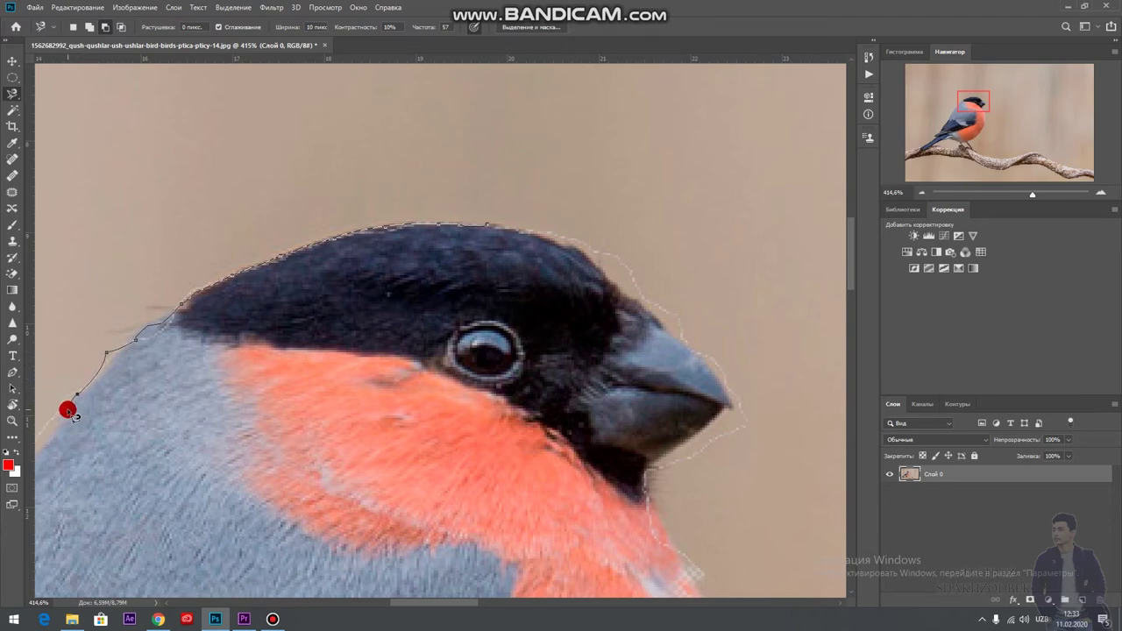
pyautogui.moveTo(69, 411)
pyautogui.mouseDown()
pyautogui.moveTo(54, 435)
pyautogui.moveTo(152, 490)
pyautogui.moveTo(516, 247)
pyautogui.moveTo(692, 254)
pyautogui.moveTo(636, 225)
pyautogui.moveTo(406, 201)
pyautogui.mouseUp()
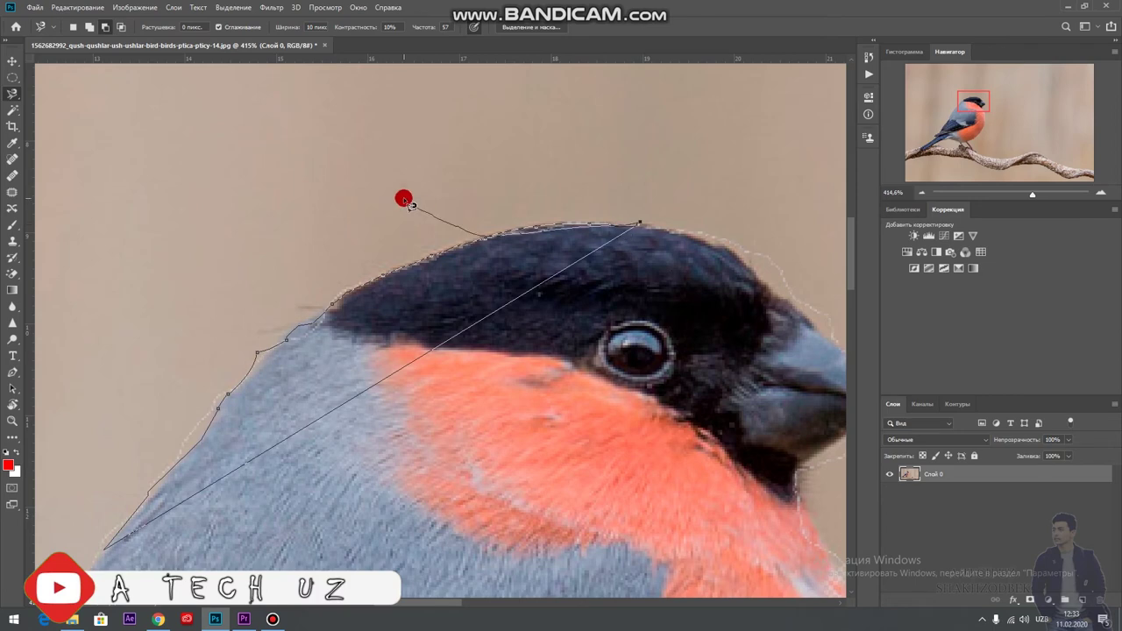
pyautogui.press('BackSpace')
pyautogui.press('BackSpace')
pyautogui.press('BackSpace')
pyautogui.press('BackSpace')
pyautogui.press('BackSpace')
pyautogui.press('BackSpace')
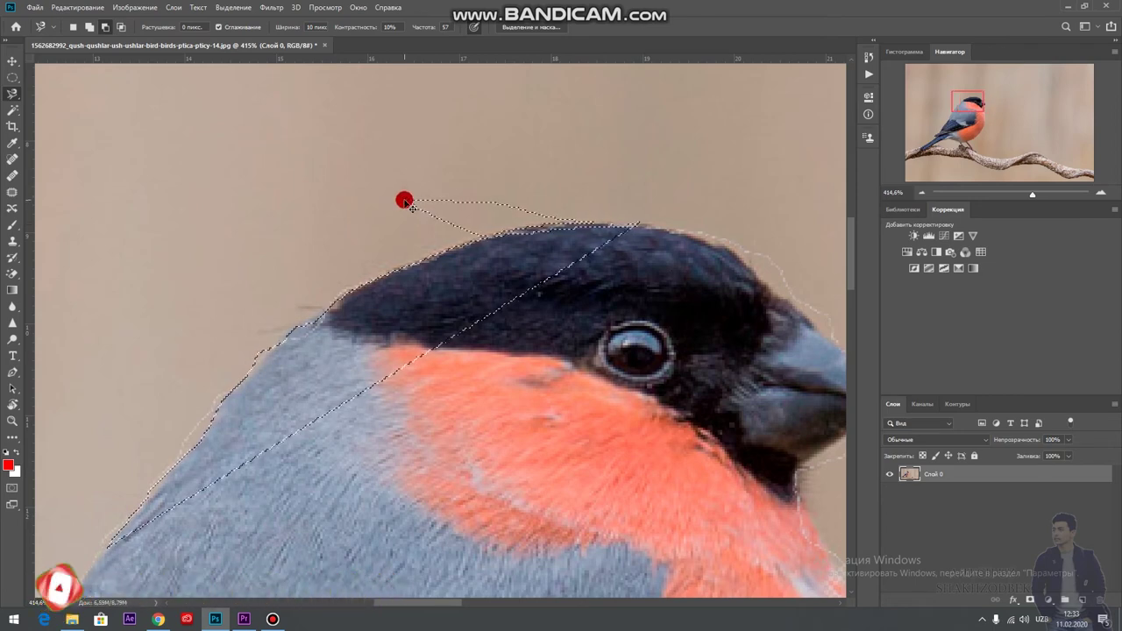
pyautogui.press('BackSpace')
pyautogui.press('BackSpace')
pyautogui.press('BackSpace')
pyautogui.scroll(-3, 404, 201)
pyautogui.scroll(-2, 401, 203)
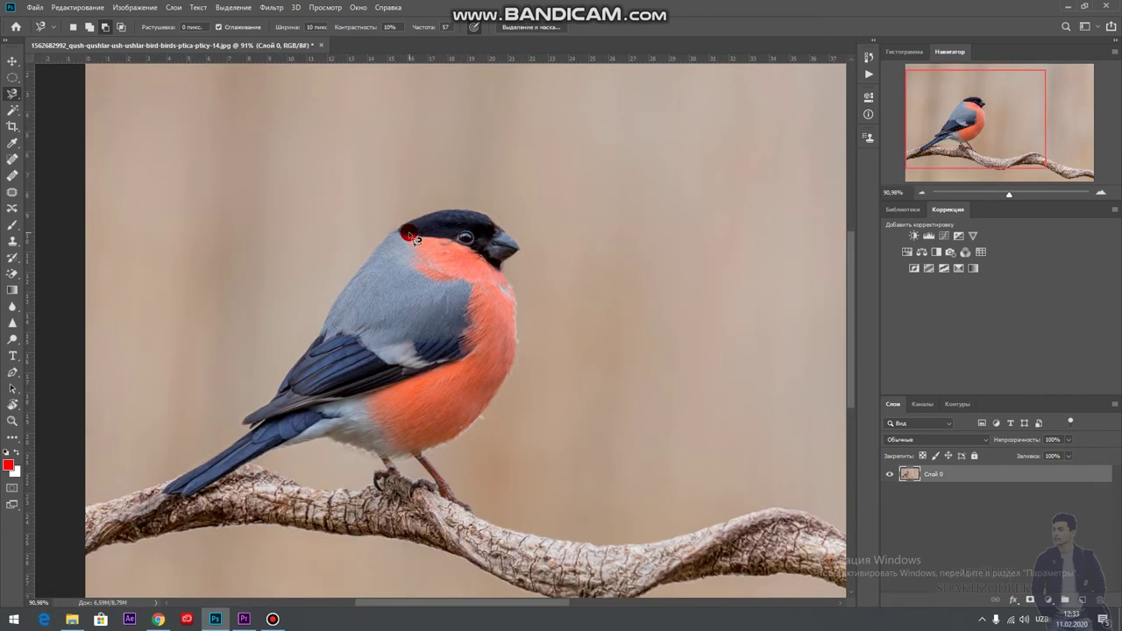
pyautogui.scroll(-2, 397, 243)
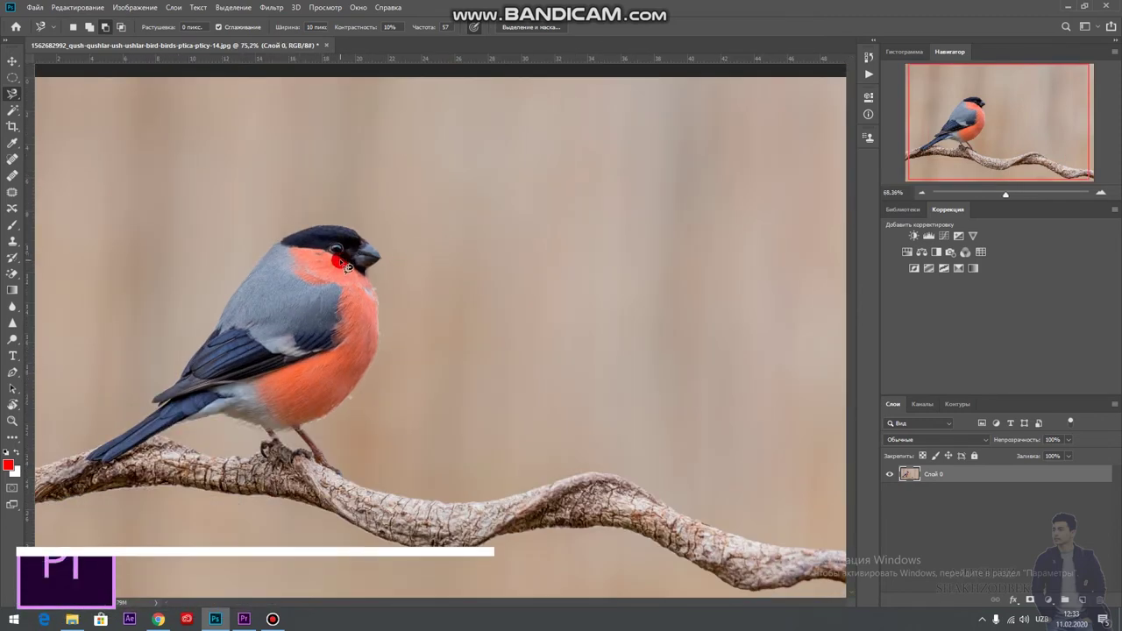
pyautogui.scroll(-1, 4, 149)
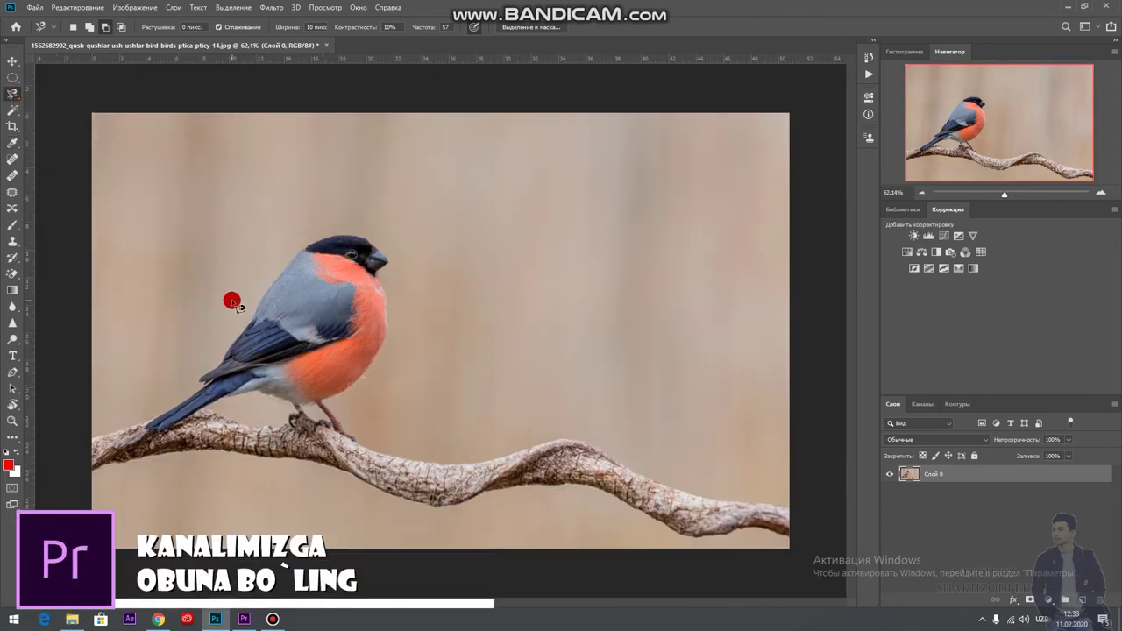
# Make a rough Magnetic Lasso selection around the whole bullfinch, head to branch
pyautogui.click(323, 192)
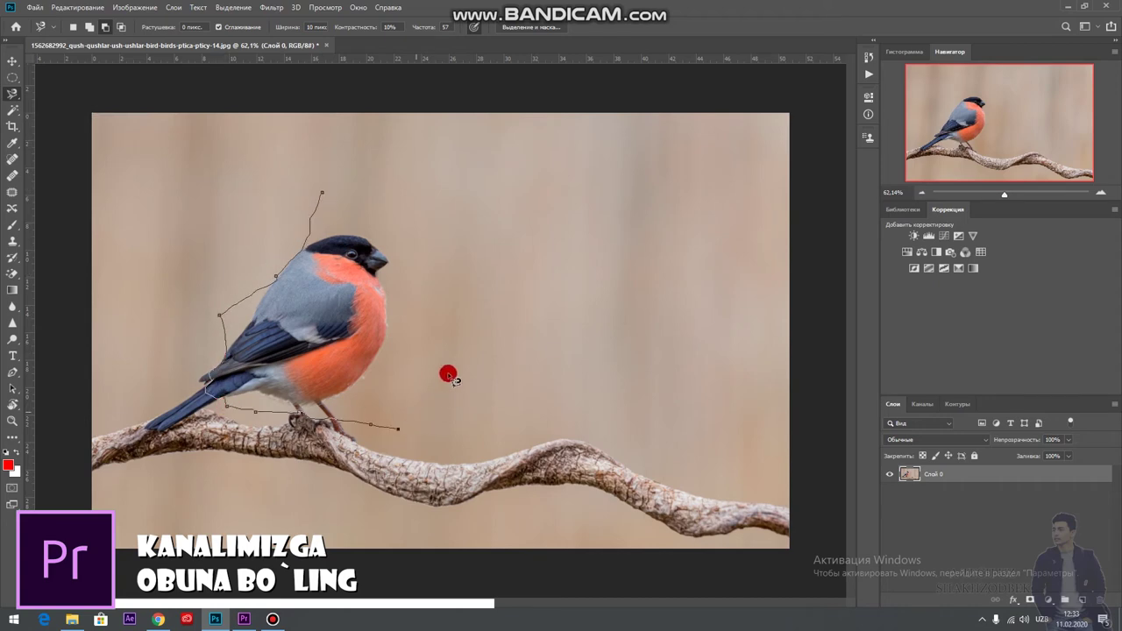
pyautogui.click(324, 197)
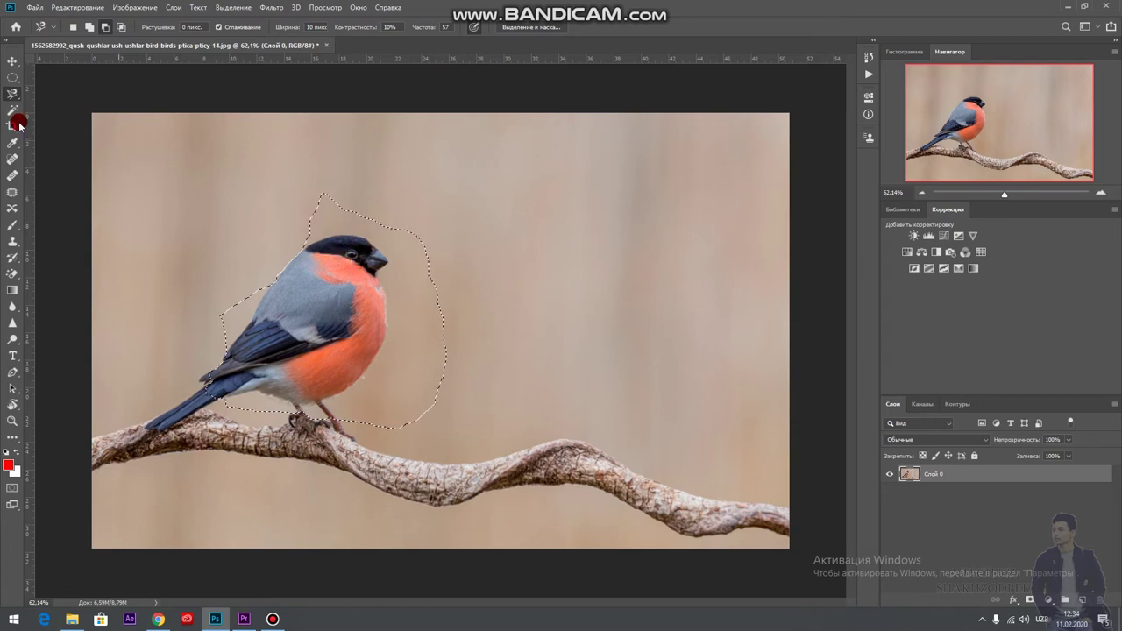
pyautogui.rightClick(13, 93)
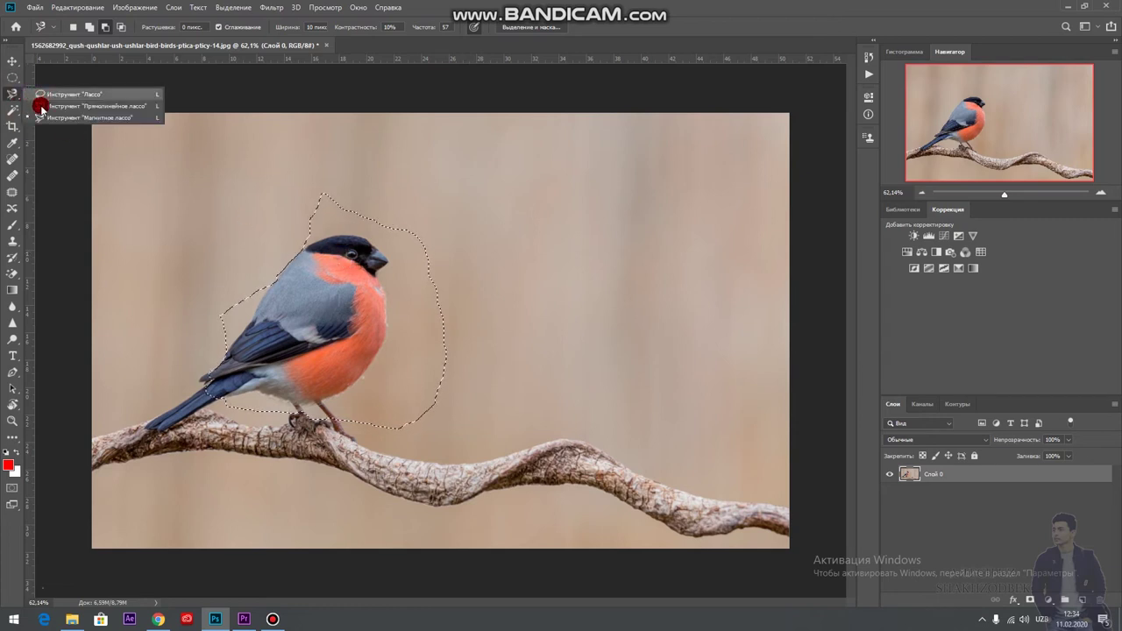
pyautogui.click(55, 107)
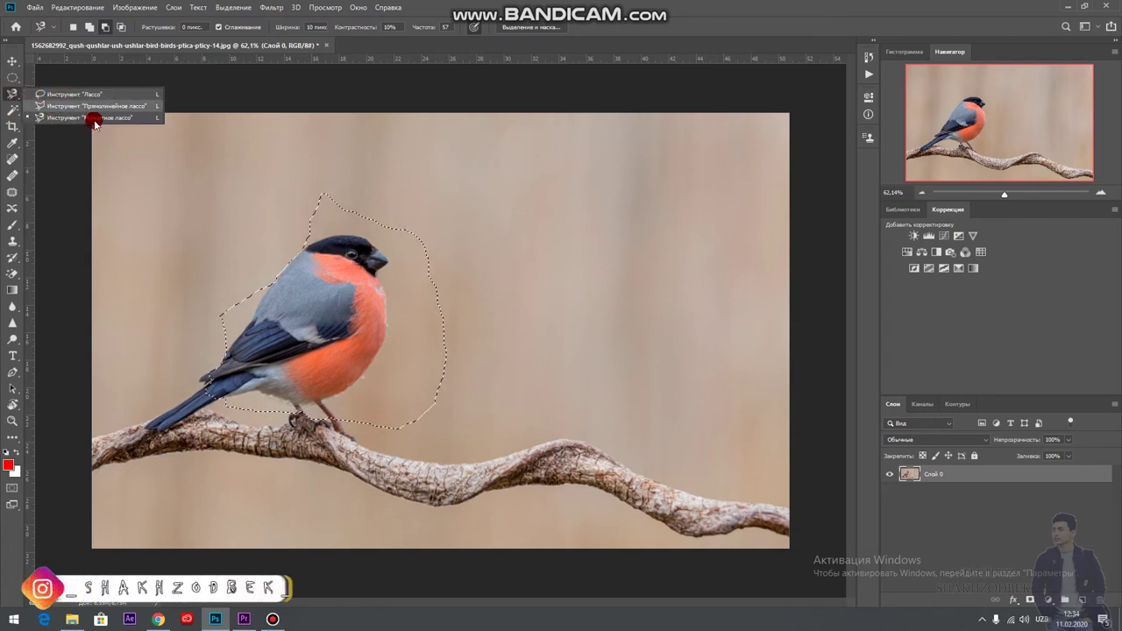
pyautogui.click(309, 265)
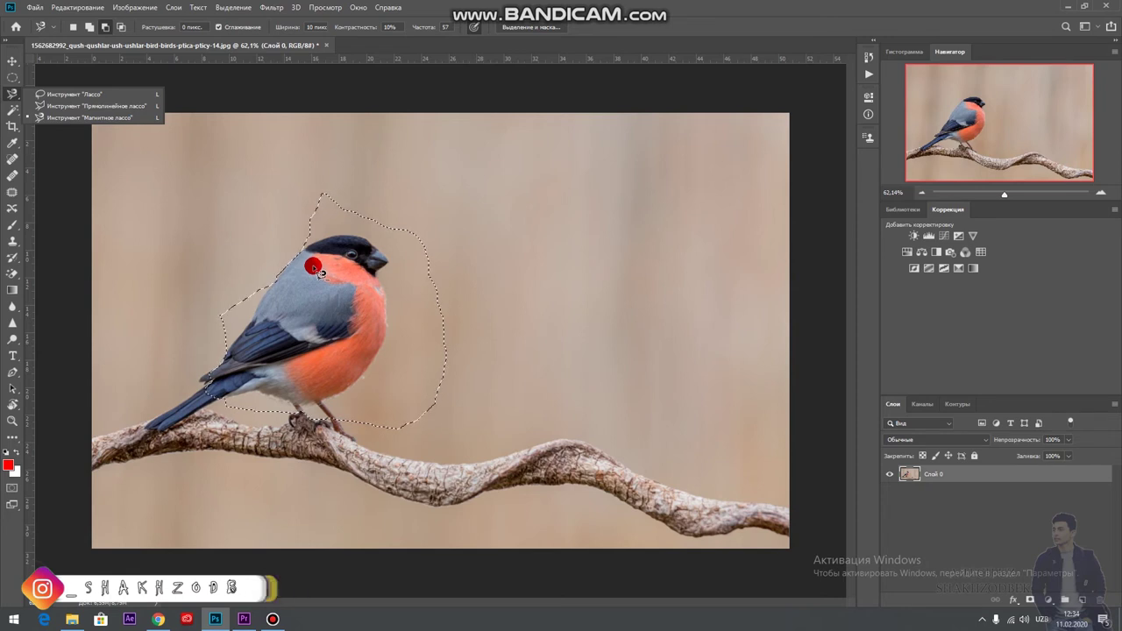
pyautogui.rightClick(345, 258)
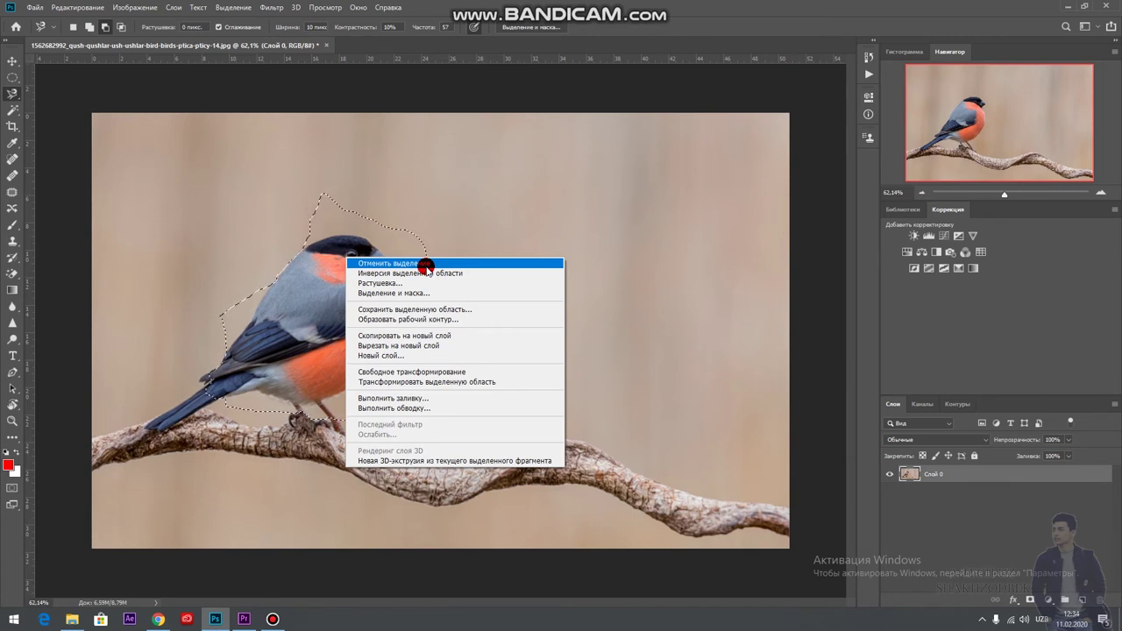
# Apply Feather to the bird selection from its right-click menu
pyautogui.click(375, 283)
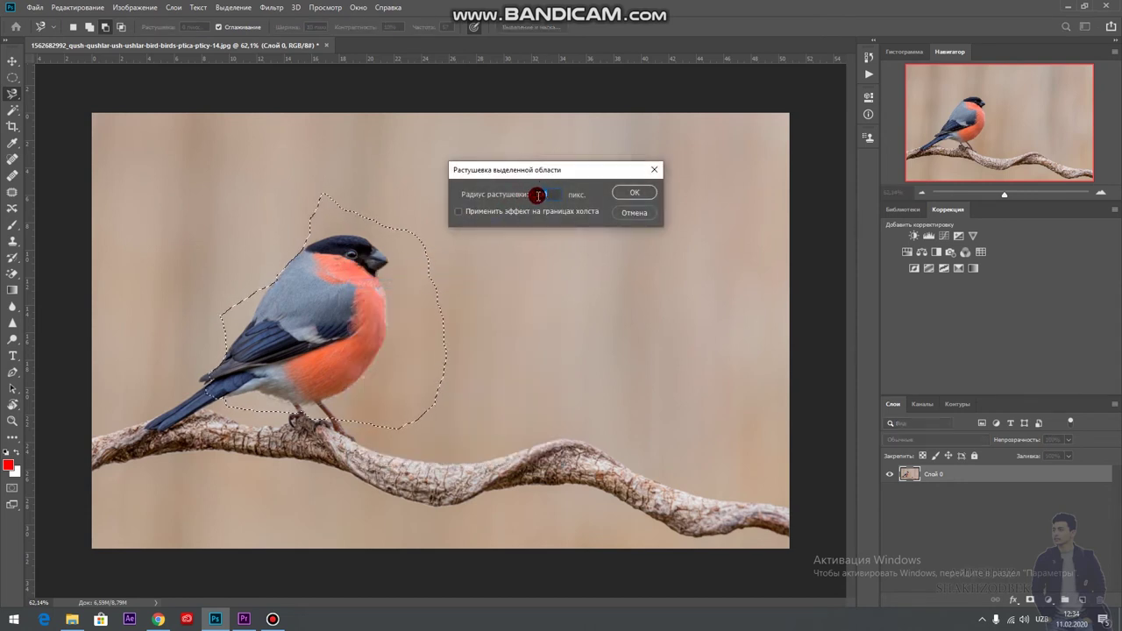
pyautogui.click(629, 198)
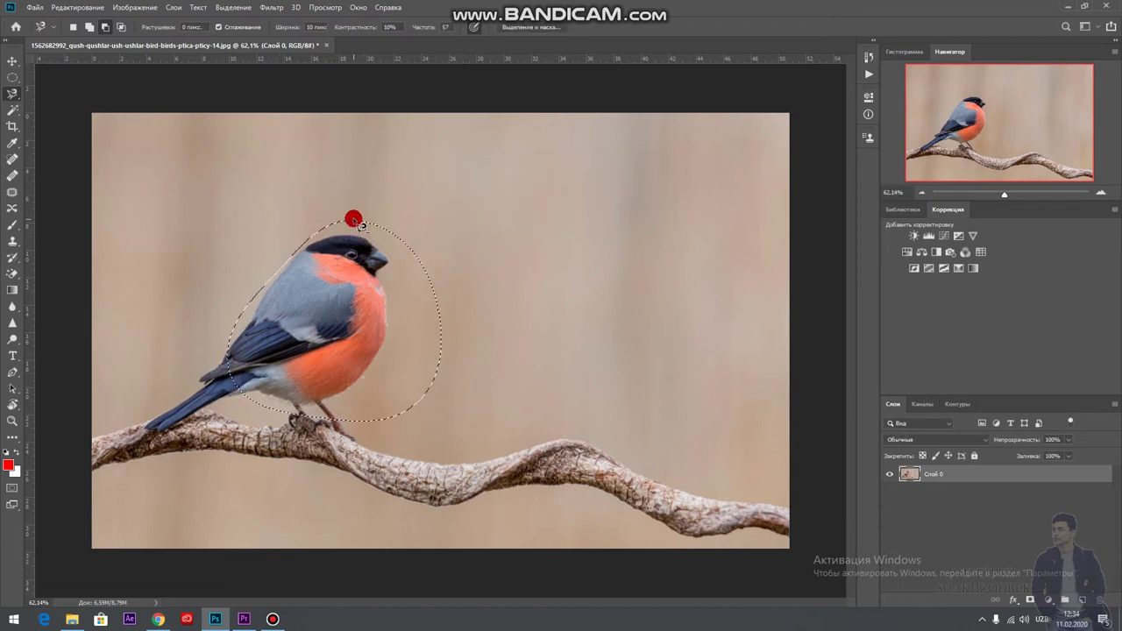
pyautogui.rightClick(330, 271)
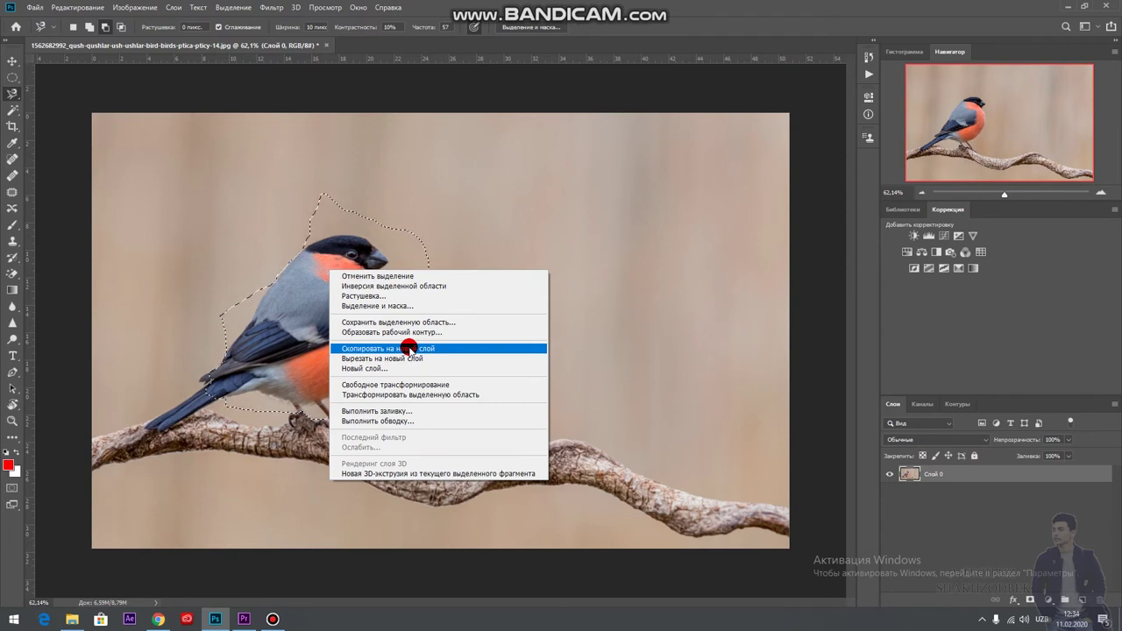
# Copy the selected bird to a new layer and toggle both layers' visibility
pyautogui.click(409, 349)
pyautogui.moveTo(912, 494); pyautogui.dragTo(935, 496)
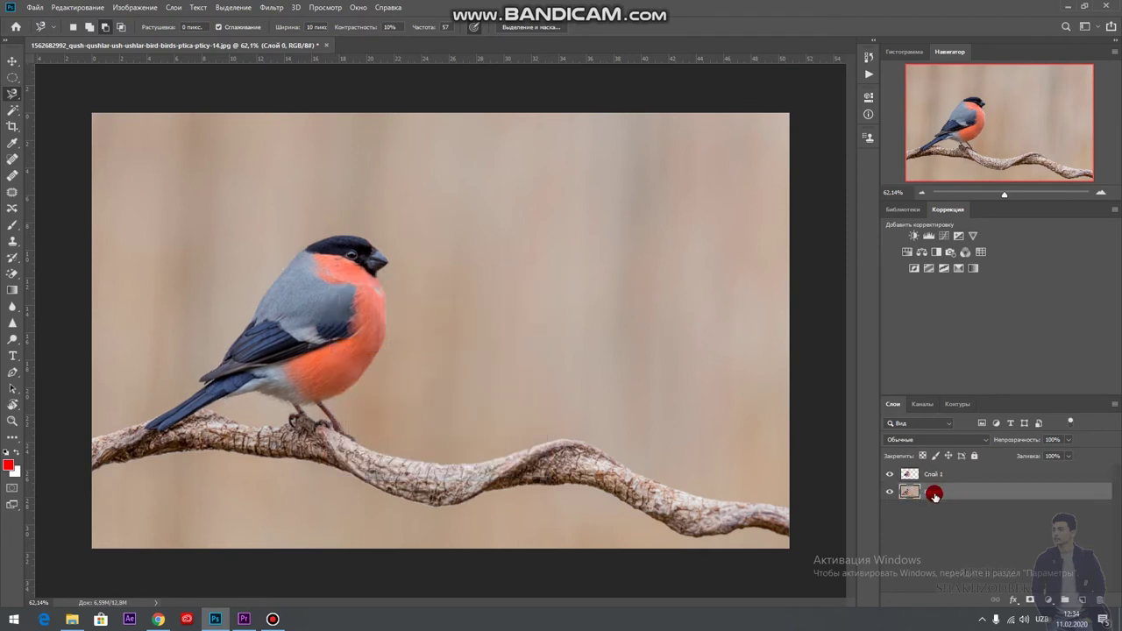
pyautogui.click(891, 493)
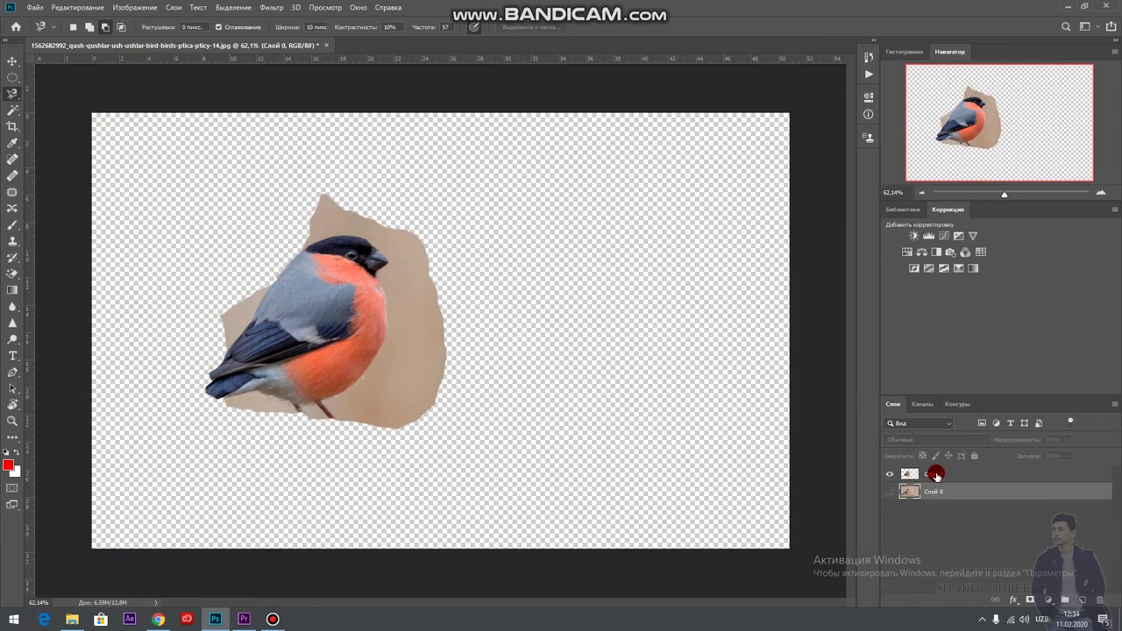
pyautogui.click(935, 474)
pyautogui.click(890, 474)
pyautogui.click(890, 475)
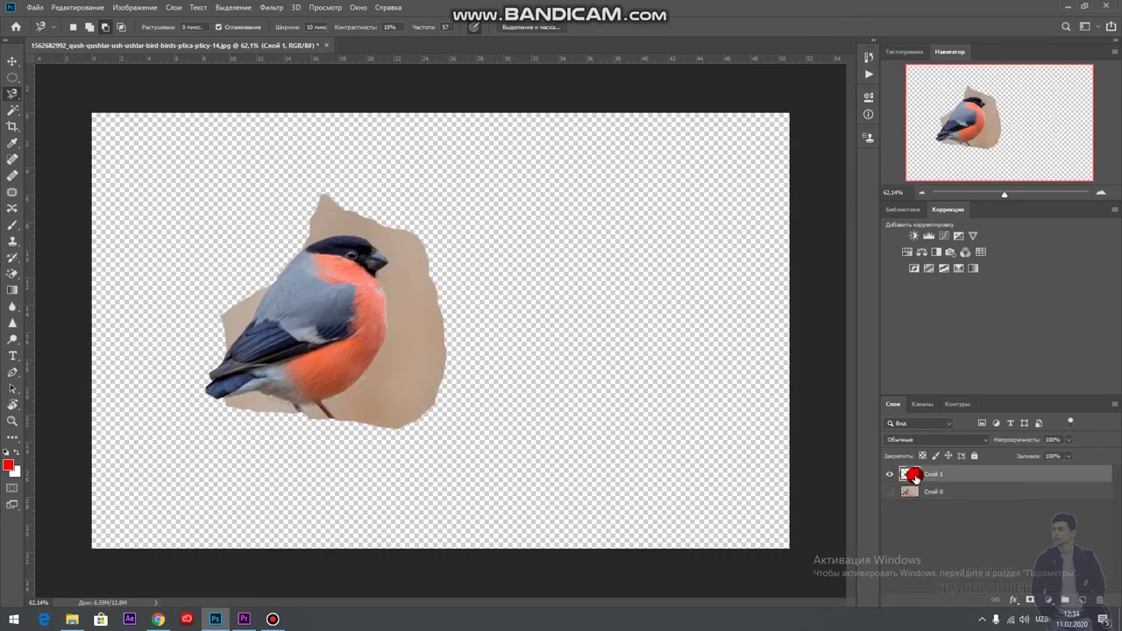
pyautogui.click(889, 474)
pyautogui.click(329, 259)
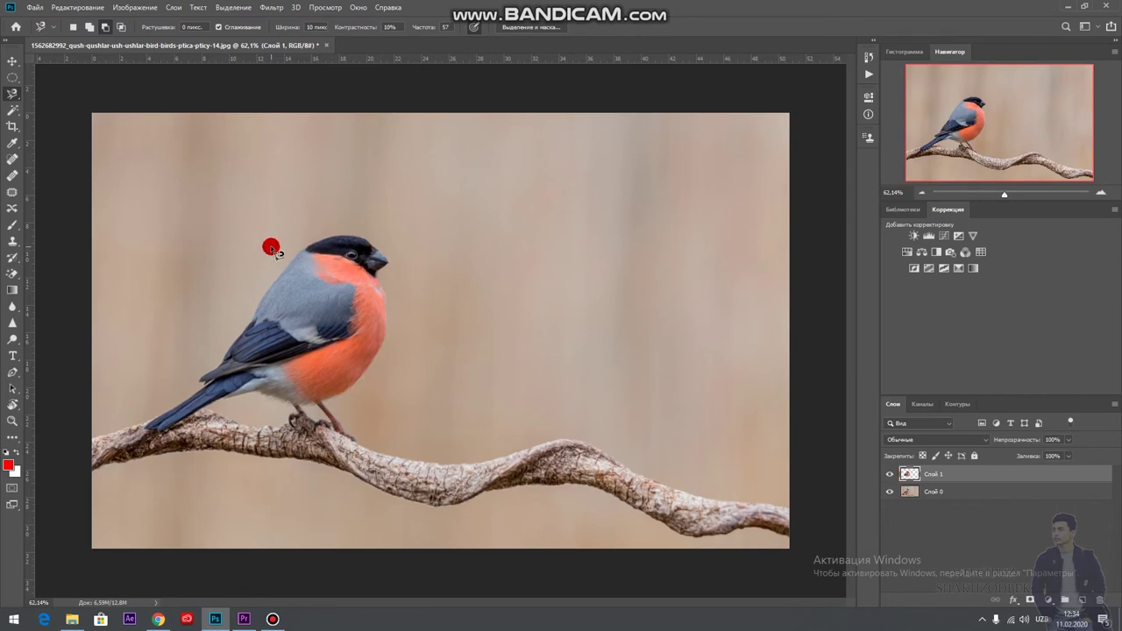
# Undo the copy and cut the bird selection onto its own new layer
pyautogui.hotkey('alt', 'ctrl', 'r')
pyautogui.hotkey('ctrl', 'z')
pyautogui.rightClick(335, 273)
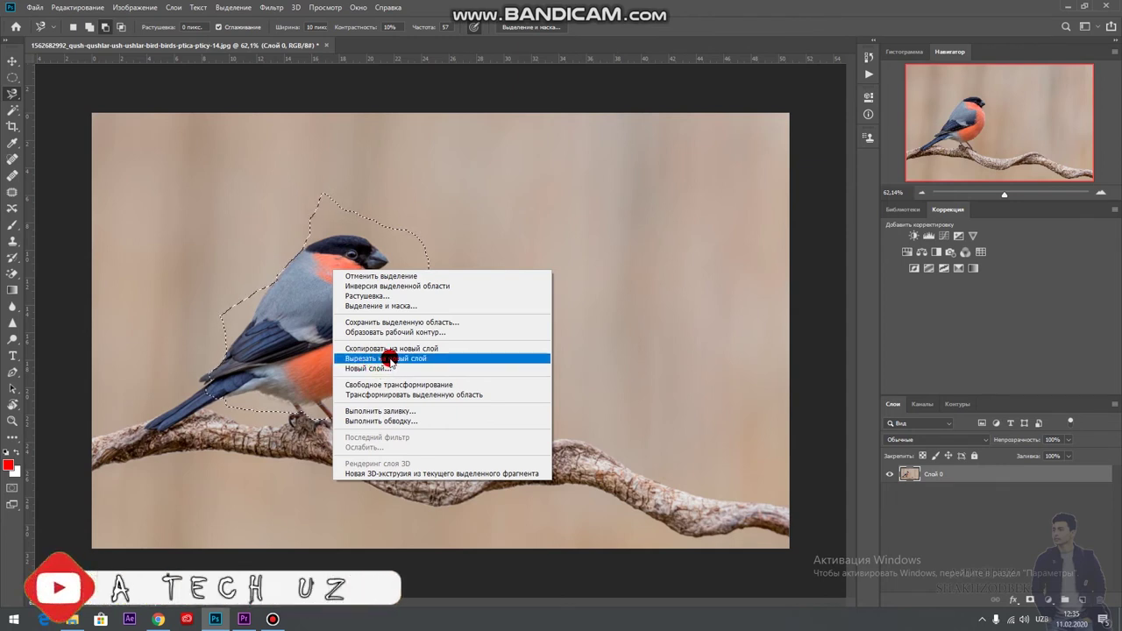
pyautogui.click(389, 359)
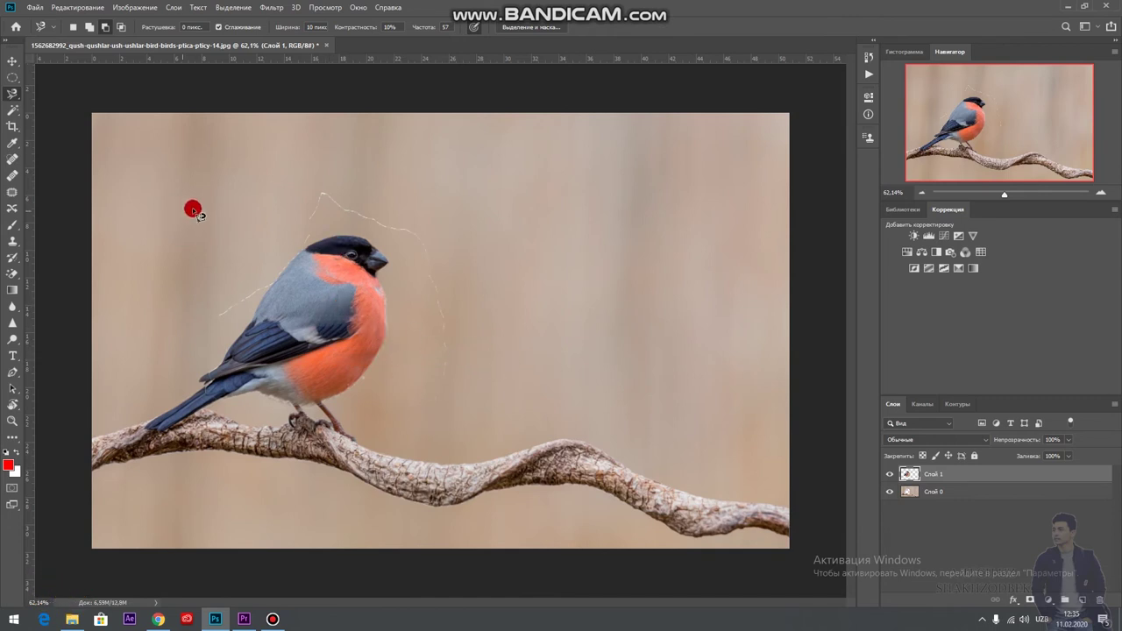
# Undo the layer cut and choose a red custom colour for the Fill contents
pyautogui.hotkey('ctrl', 'z')
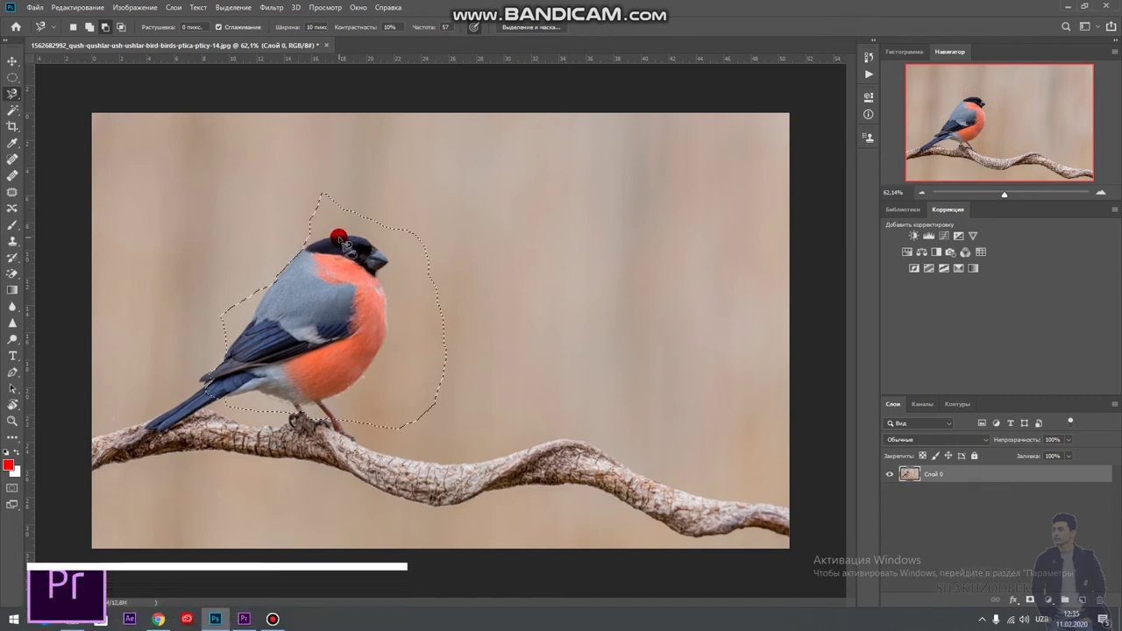
pyautogui.rightClick(340, 242)
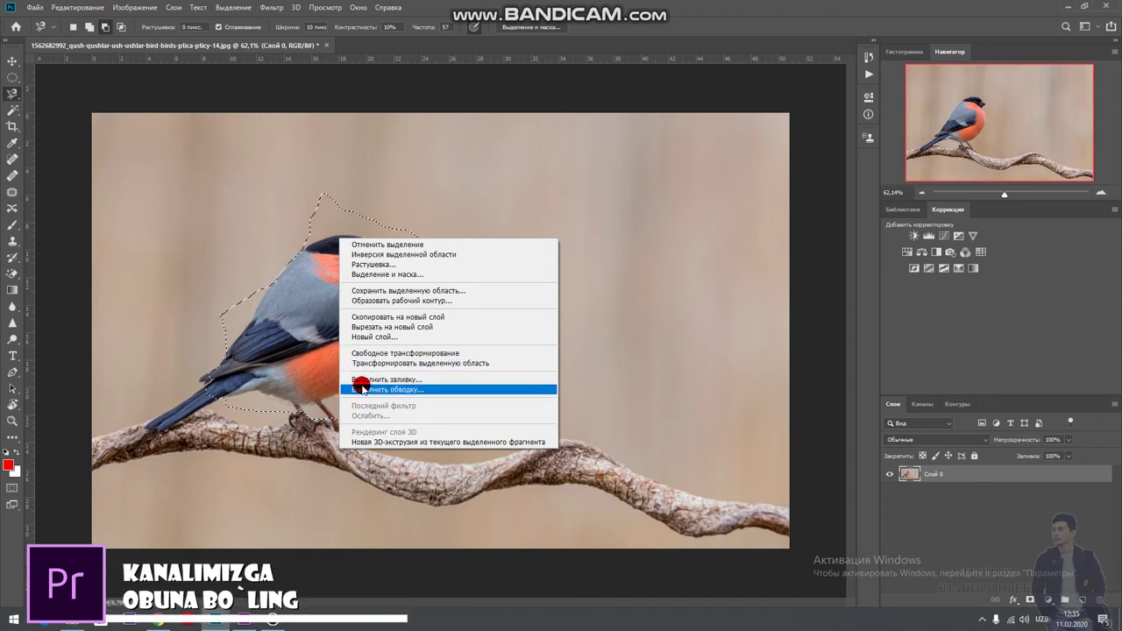
pyautogui.click(401, 382)
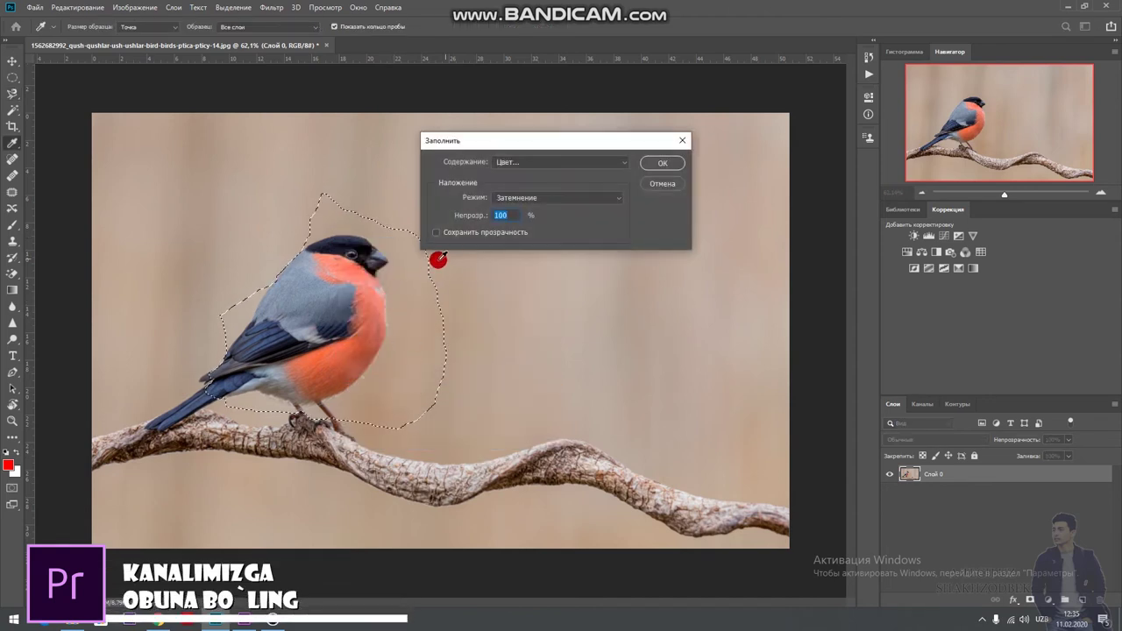
pyautogui.click(530, 162)
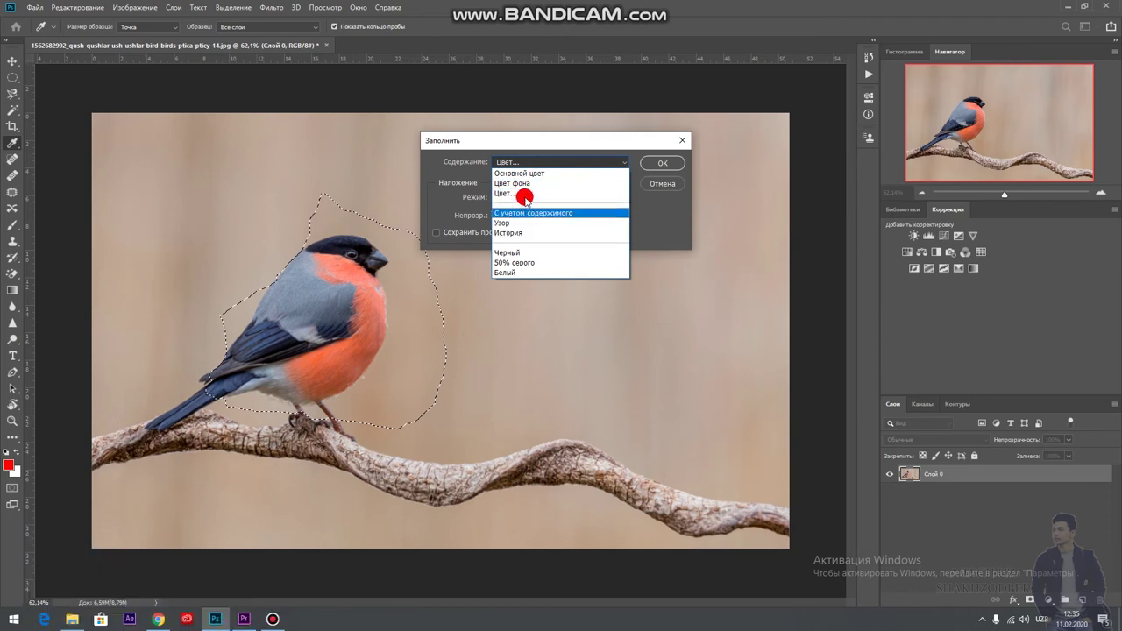
pyautogui.click(525, 192)
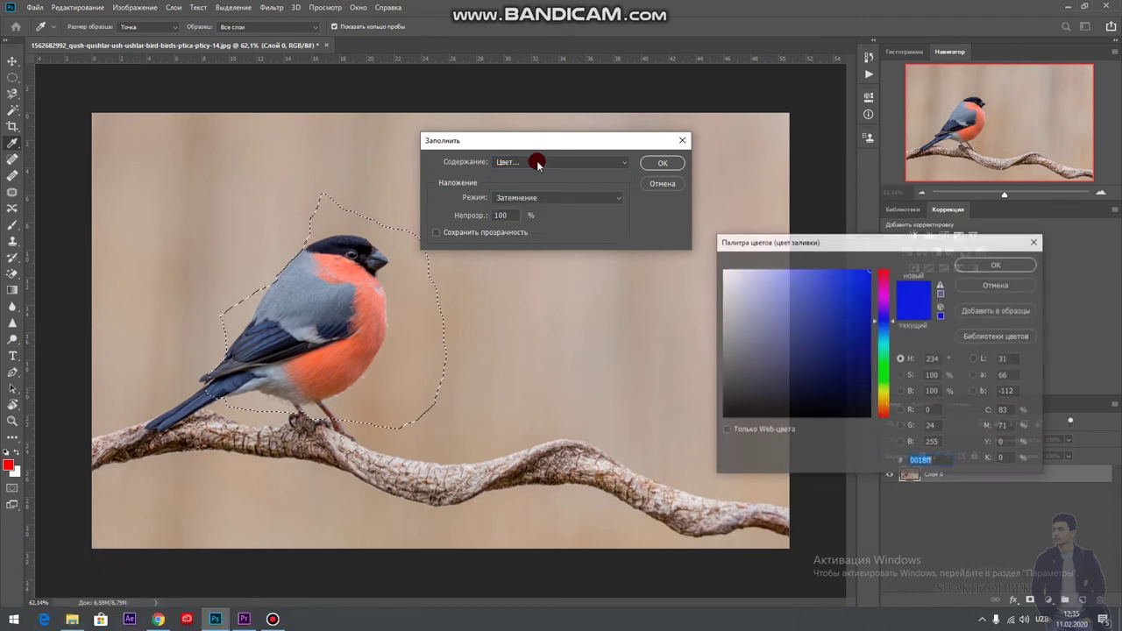
pyautogui.click(884, 277)
pyautogui.click(967, 263)
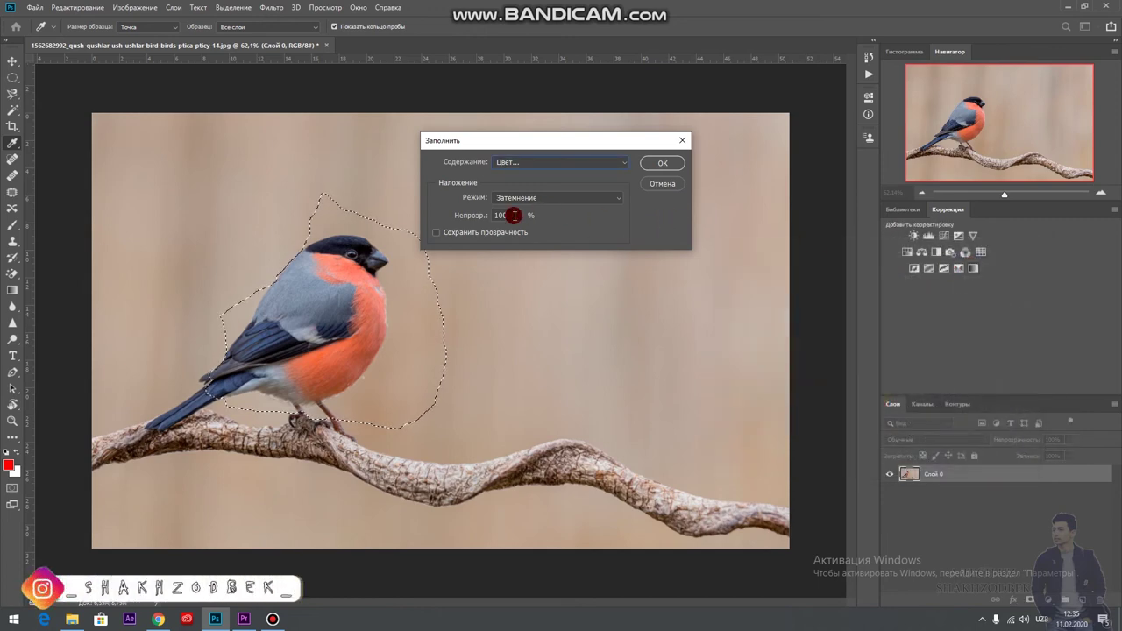
# Fill the selection with the red at 40% opacity in Normal mode
pyautogui.click(467, 219)
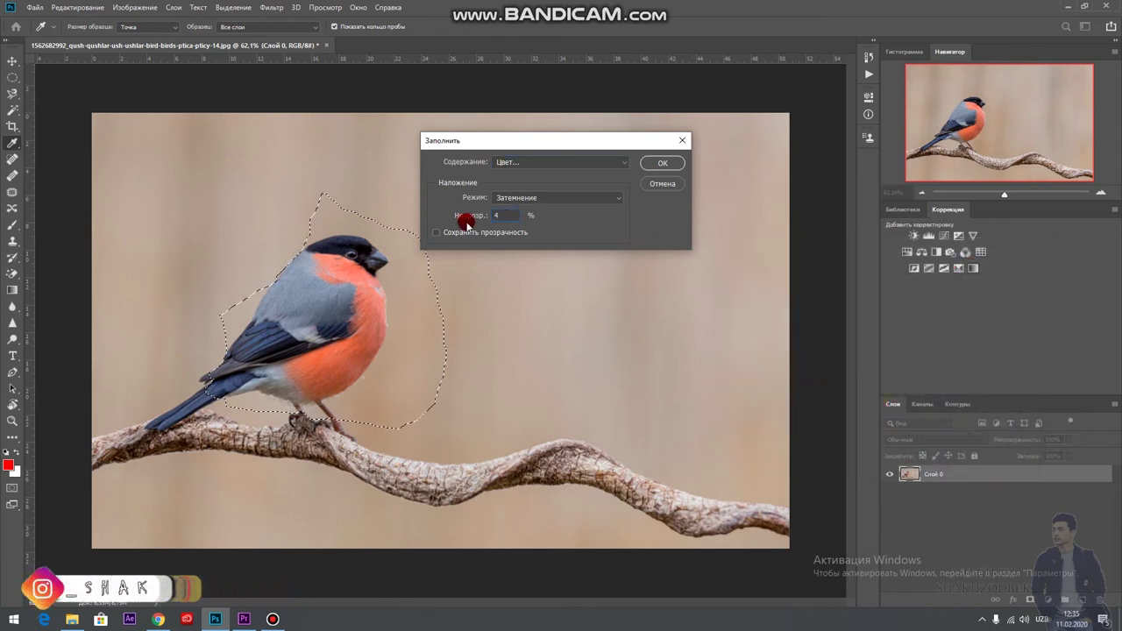
pyautogui.write('40')
pyautogui.click(547, 200)
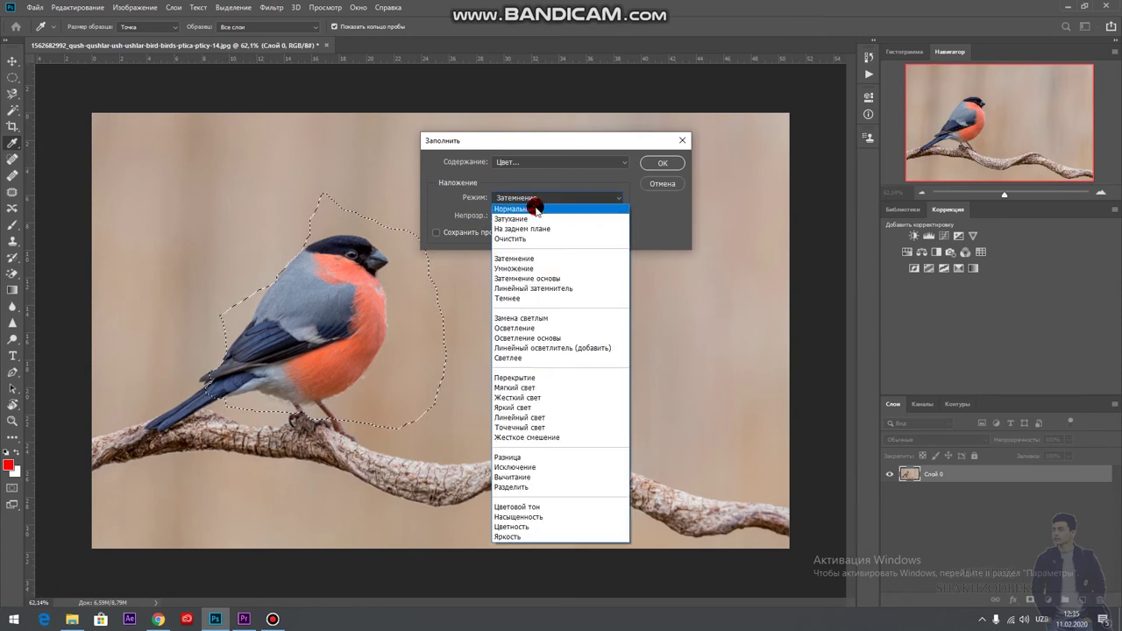
pyautogui.click(528, 209)
pyautogui.click(664, 163)
pyautogui.press('l')
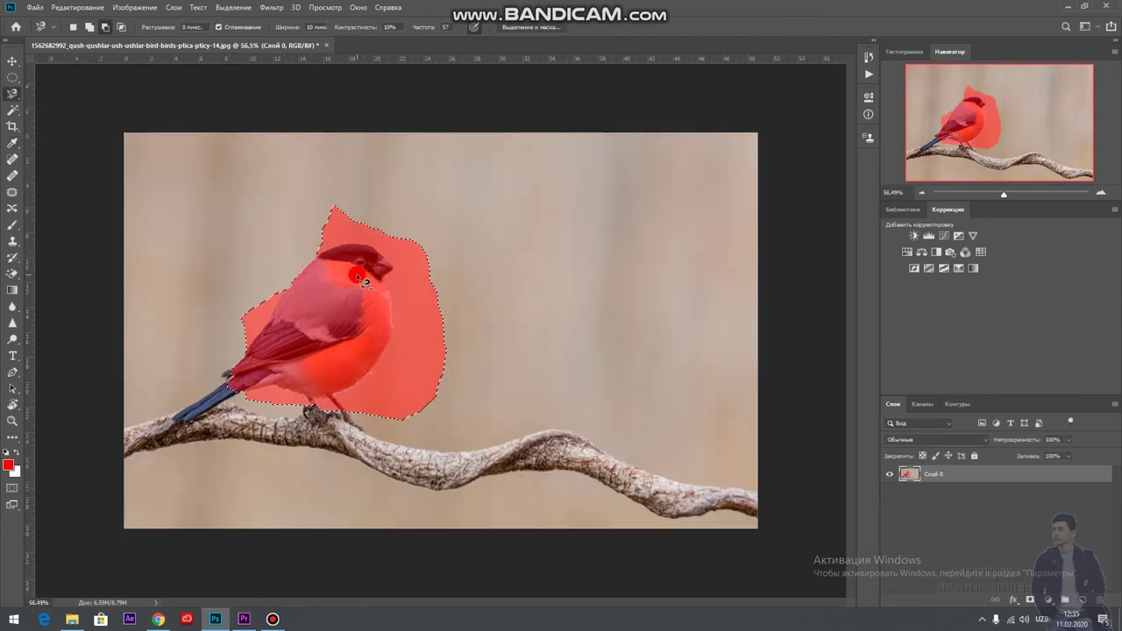
pyautogui.scroll(1, 245, 296)
pyautogui.scroll(1, 241, 292)
# Undo the red fill and stroke the selection with a 5 px blue outline
pyautogui.scroll(-2, 241, 289)
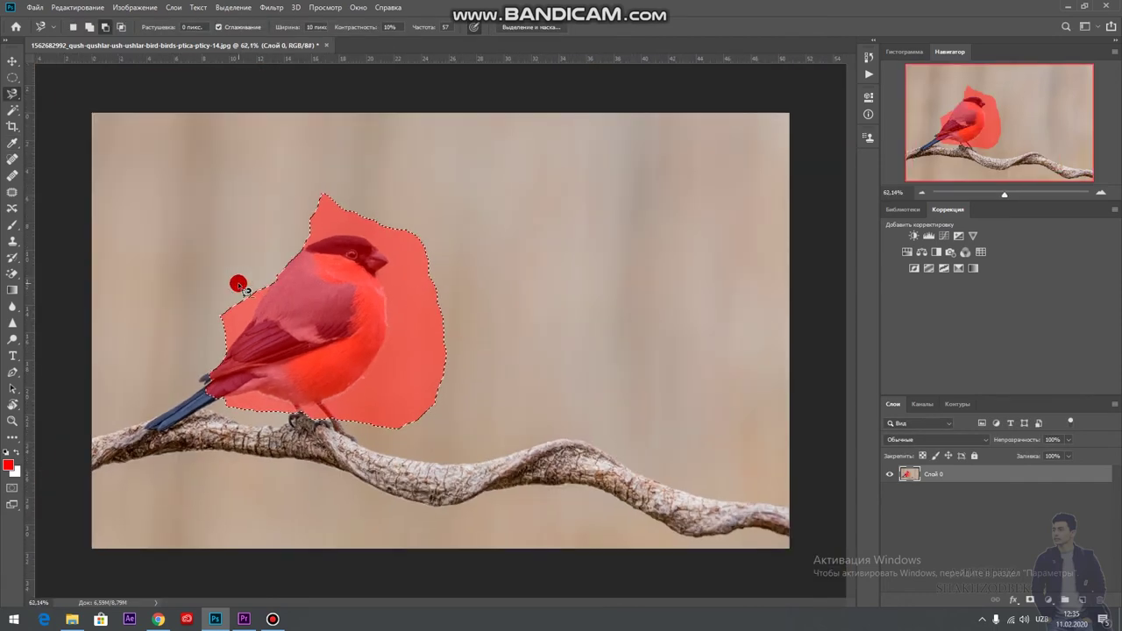
pyautogui.hotkey('ctrl', 'z')
pyautogui.rightClick(318, 306)
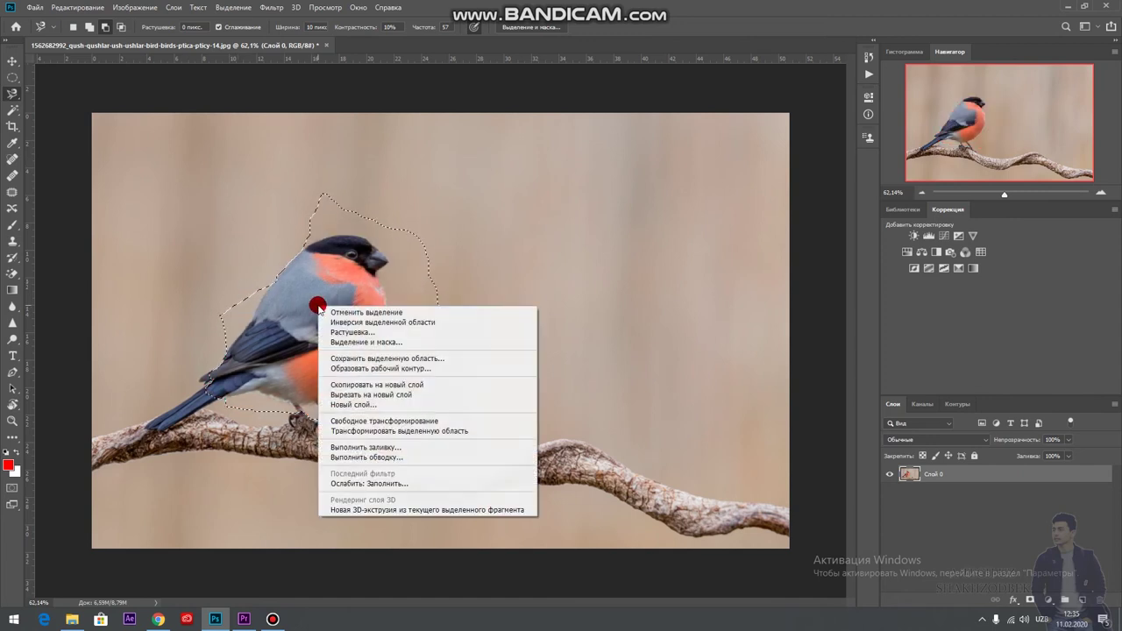
pyautogui.click(390, 458)
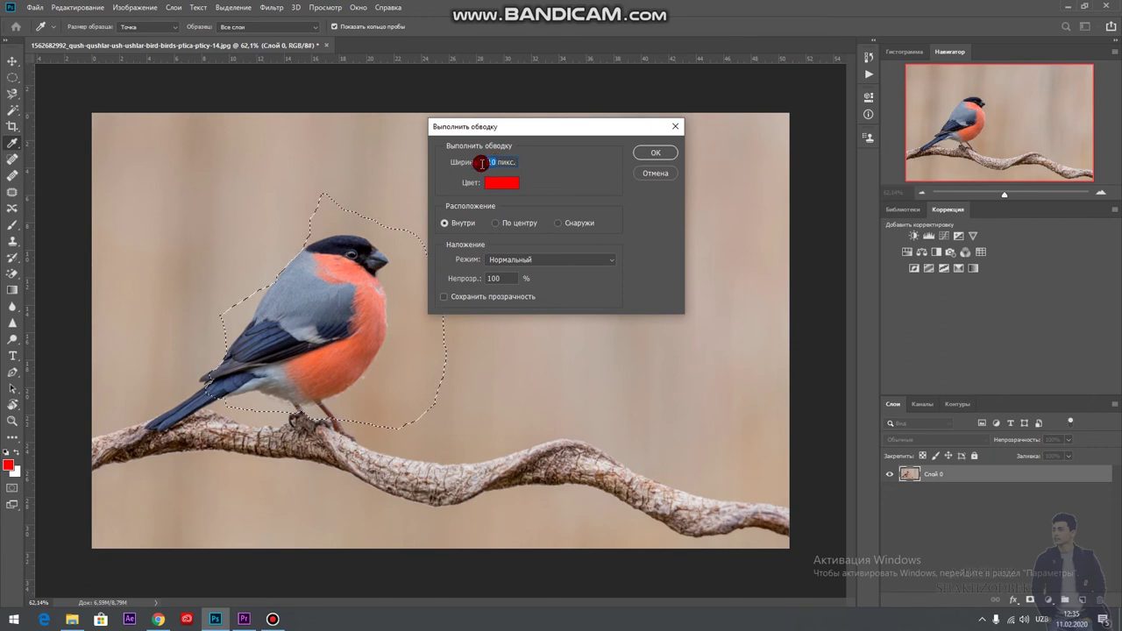
pyautogui.click(492, 182)
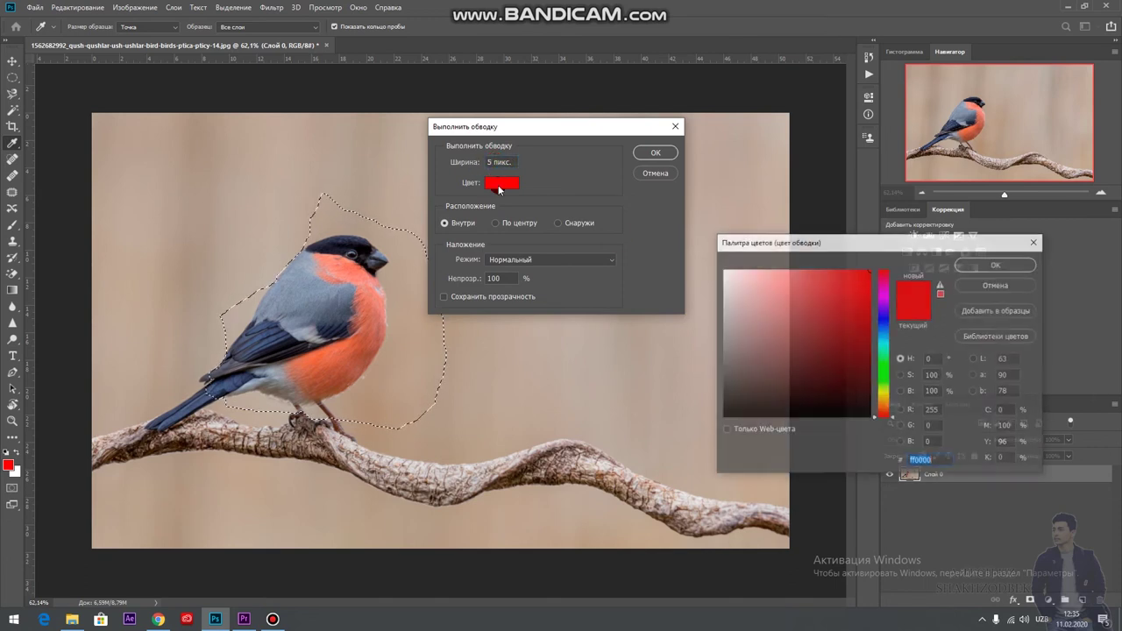
pyautogui.moveTo(883, 314); pyautogui.dragTo(882, 322)
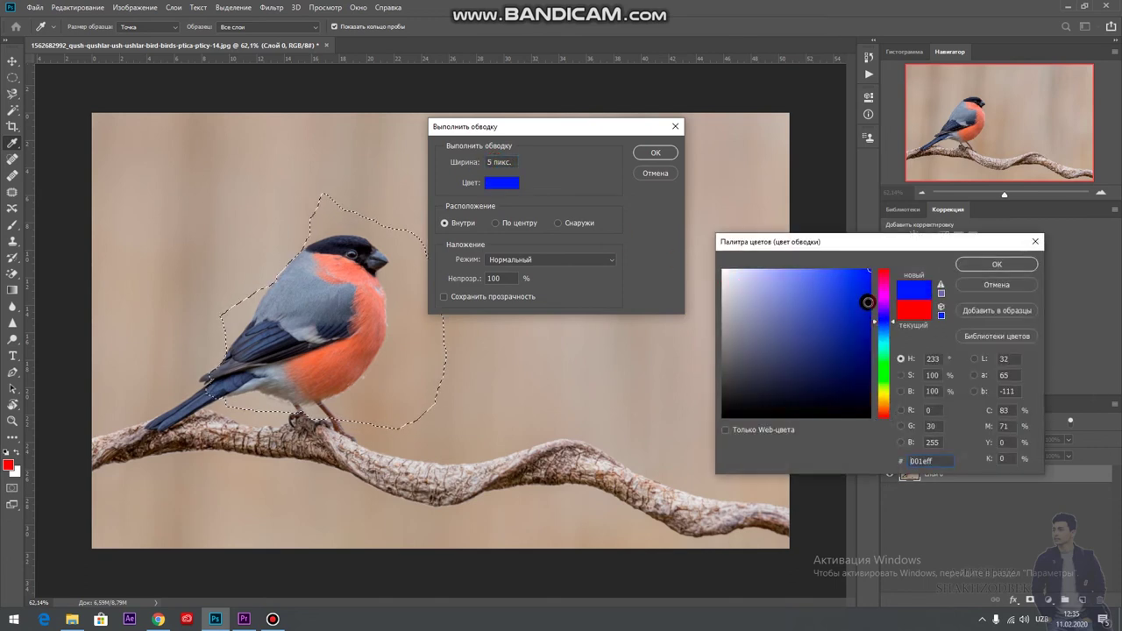
pyautogui.click(989, 266)
pyautogui.click(654, 153)
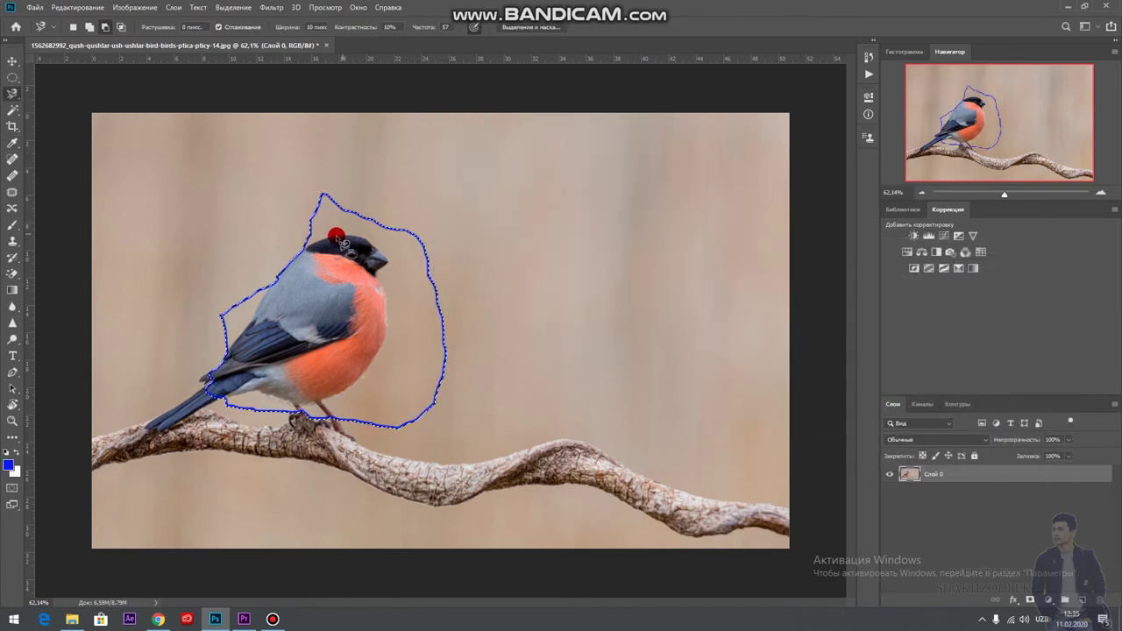
# Remove the trial blue stroke and deselect the bullfinch
pyautogui.scroll(-2, 336, 236)
pyautogui.scroll(-1, 336, 241)
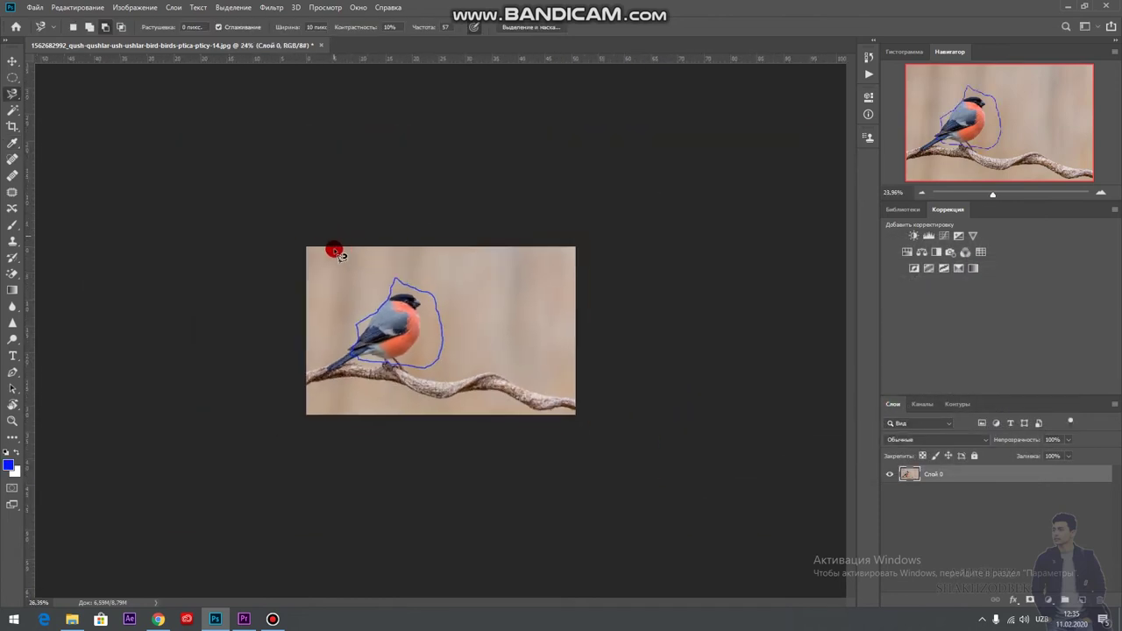
pyautogui.scroll(1, 333, 248)
pyautogui.scroll(2, 308, 288)
pyautogui.scroll(1, 213, 273)
pyautogui.scroll(-1, 207, 278)
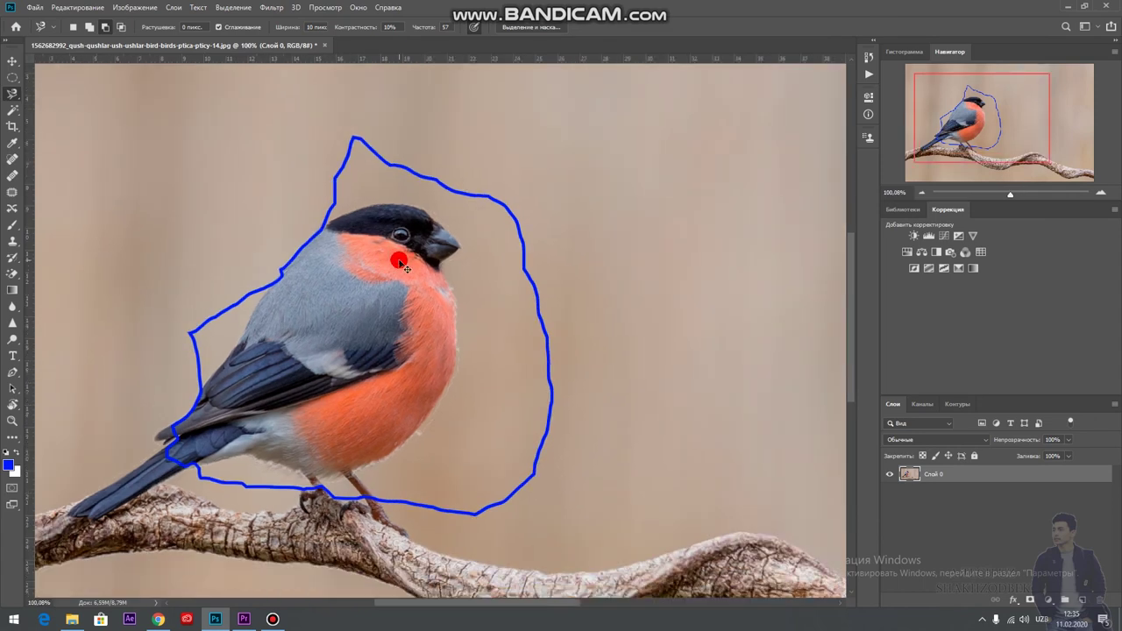
pyautogui.hotkey('ctrl', 'z')
pyautogui.hotkey('ctrl', 'd')
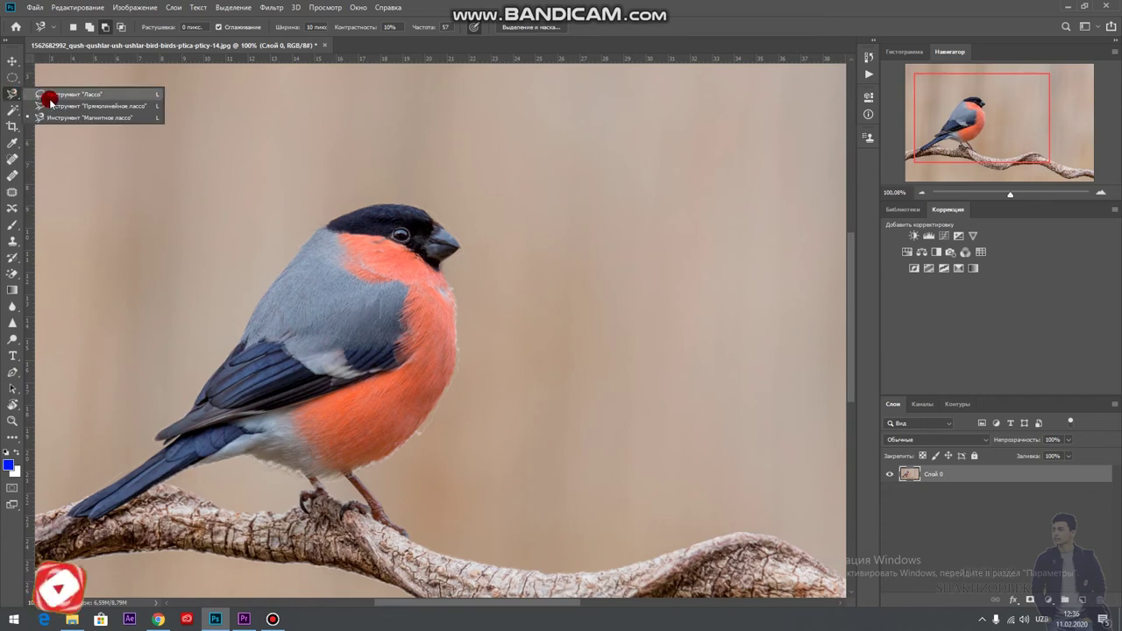
# Trace the bullfinch's head edge with the Magnetic Lasso into a new selection
pyautogui.moveTo(7, 95); pyautogui.dragTo(44, 98)
pyautogui.scroll(2, 350, 194)
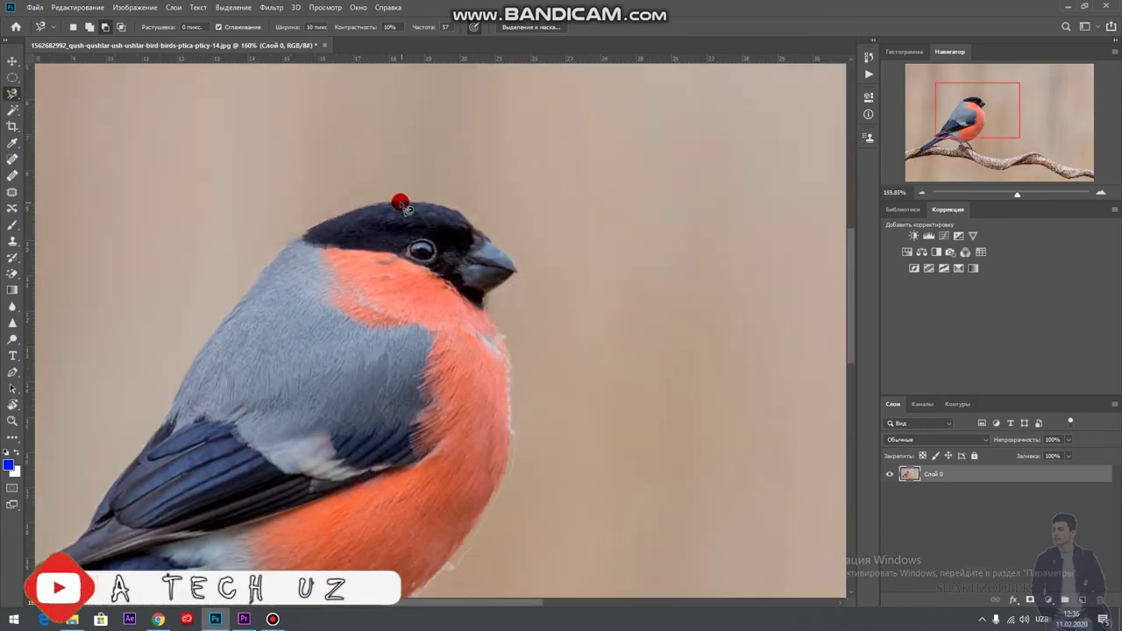
pyautogui.moveTo(361, 207)
pyautogui.mouseDown()
pyautogui.moveTo(178, 403)
pyautogui.moveTo(352, 151)
pyautogui.mouseUp()
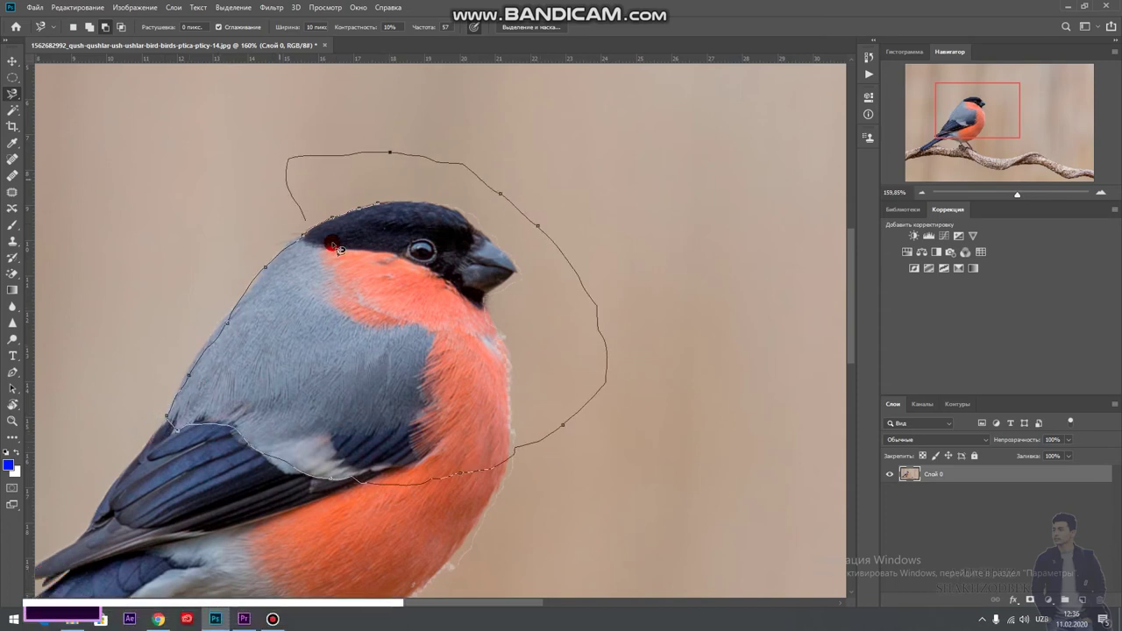
pyautogui.moveTo(352, 151); pyautogui.dragTo(377, 202)
pyautogui.click(377, 202)
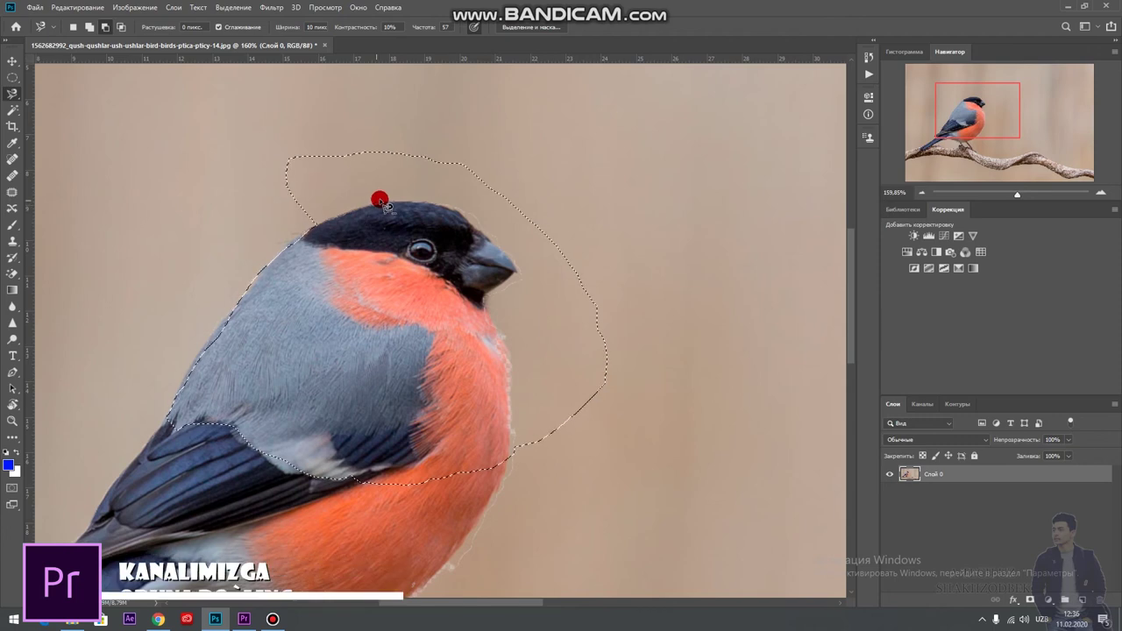
pyautogui.scroll(-2, 355, 186)
pyautogui.scroll(-1, 355, 188)
pyautogui.scroll(3, 366, 223)
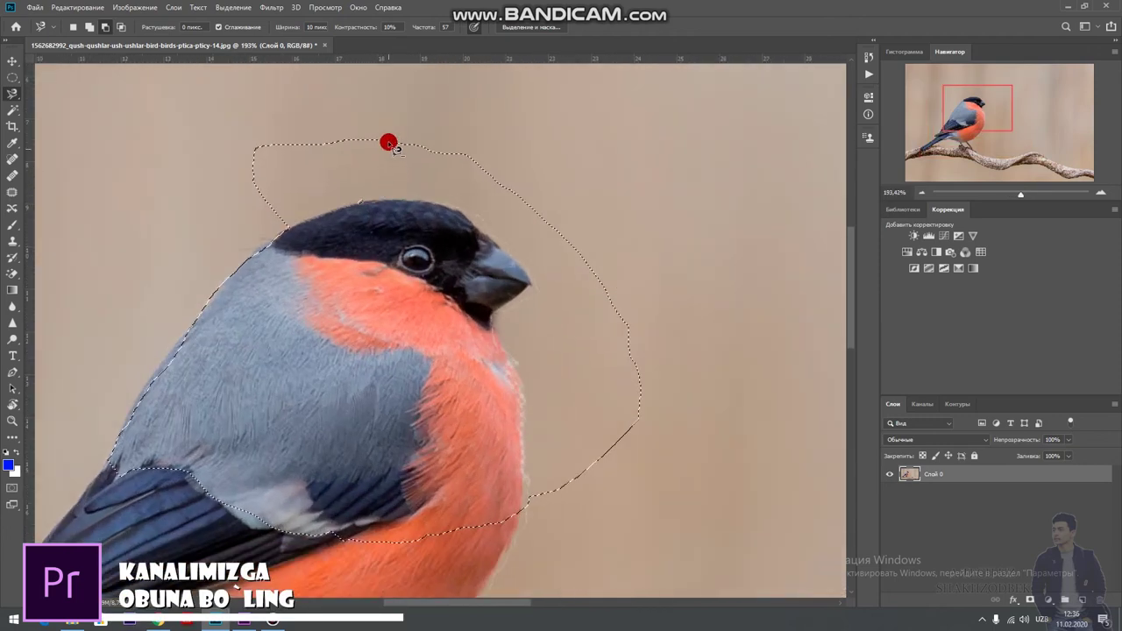
pyautogui.scroll(2, 388, 140)
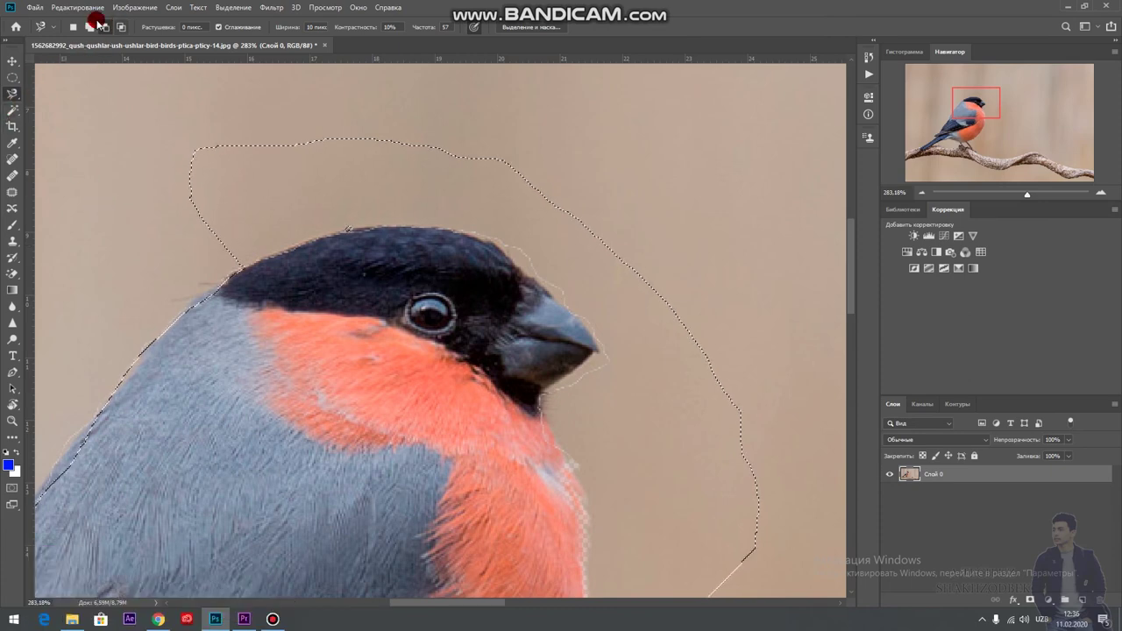
# Subtract the stray background area beside the throat from the selection
pyautogui.click(105, 27)
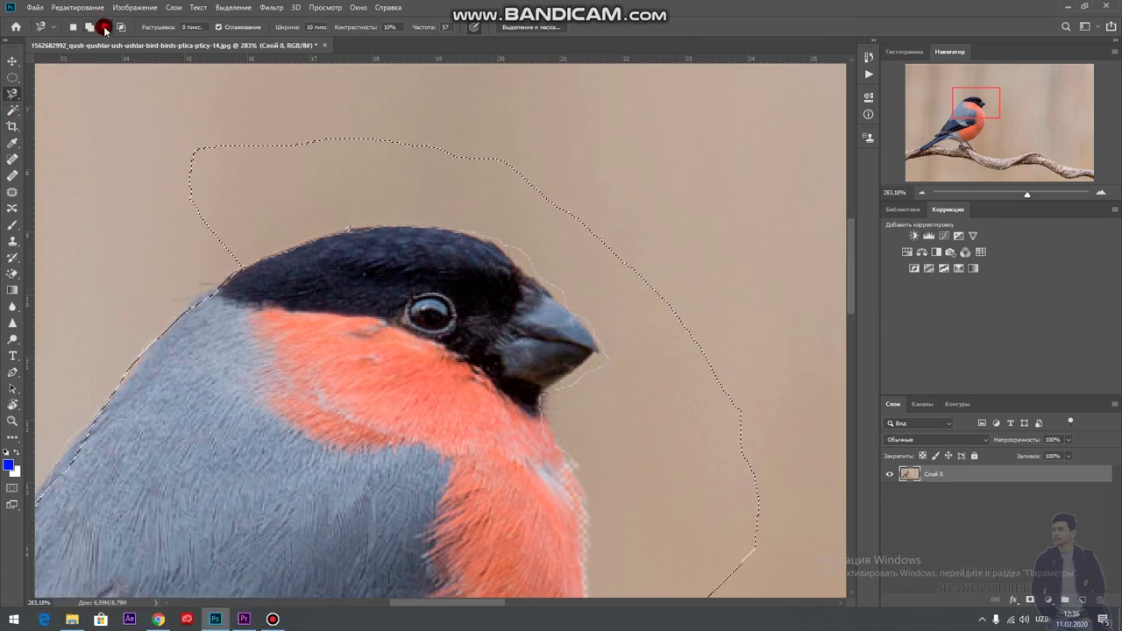
pyautogui.moveTo(321, 110)
pyautogui.mouseDown()
pyautogui.moveTo(187, 254)
pyautogui.moveTo(519, 263)
pyautogui.mouseUp()
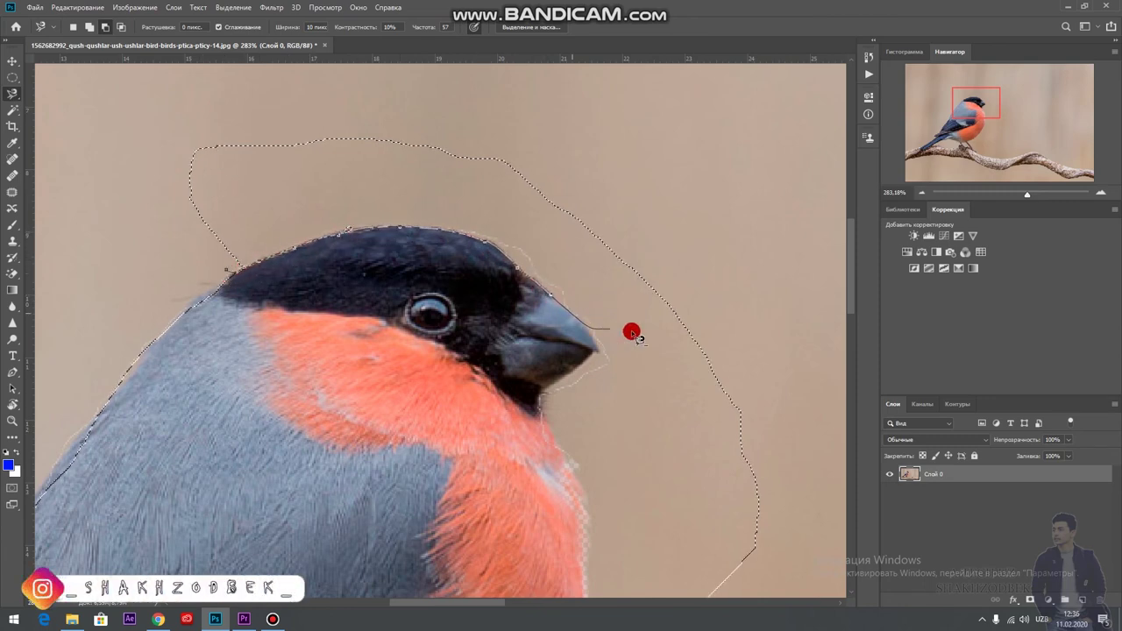
pyautogui.moveTo(631, 333)
pyautogui.mouseDown()
pyautogui.moveTo(726, 254)
pyautogui.moveTo(719, 233)
pyautogui.moveTo(330, 91)
pyautogui.moveTo(136, 225)
pyautogui.moveTo(225, 269)
pyautogui.mouseUp()
pyautogui.click(225, 268)
pyautogui.scroll(-2, 230, 160)
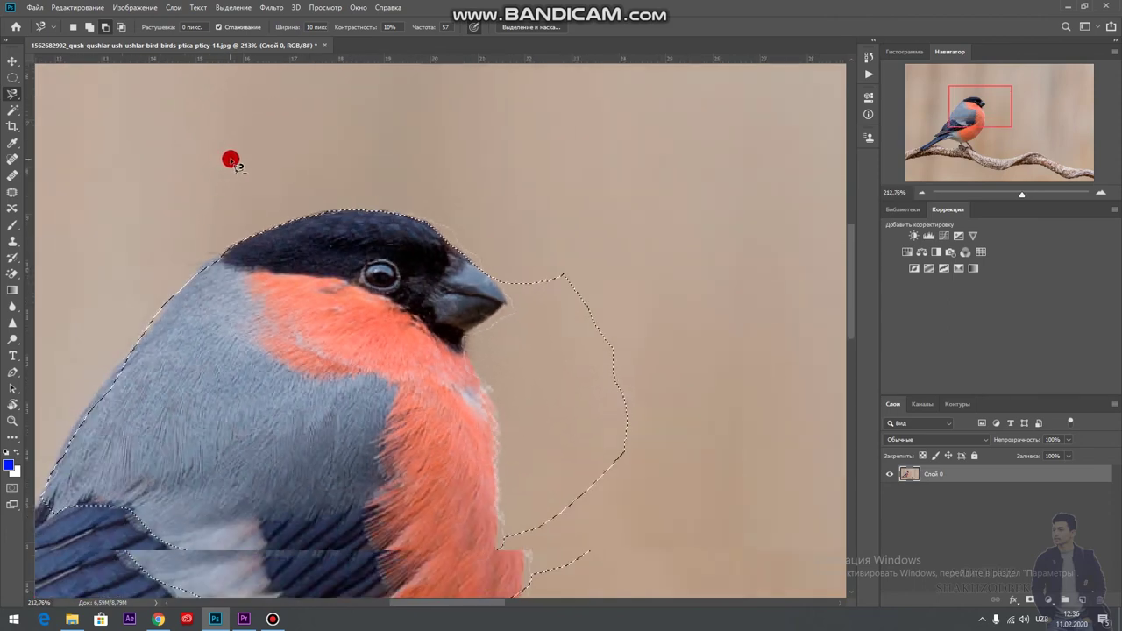
pyautogui.scroll(2, 395, 232)
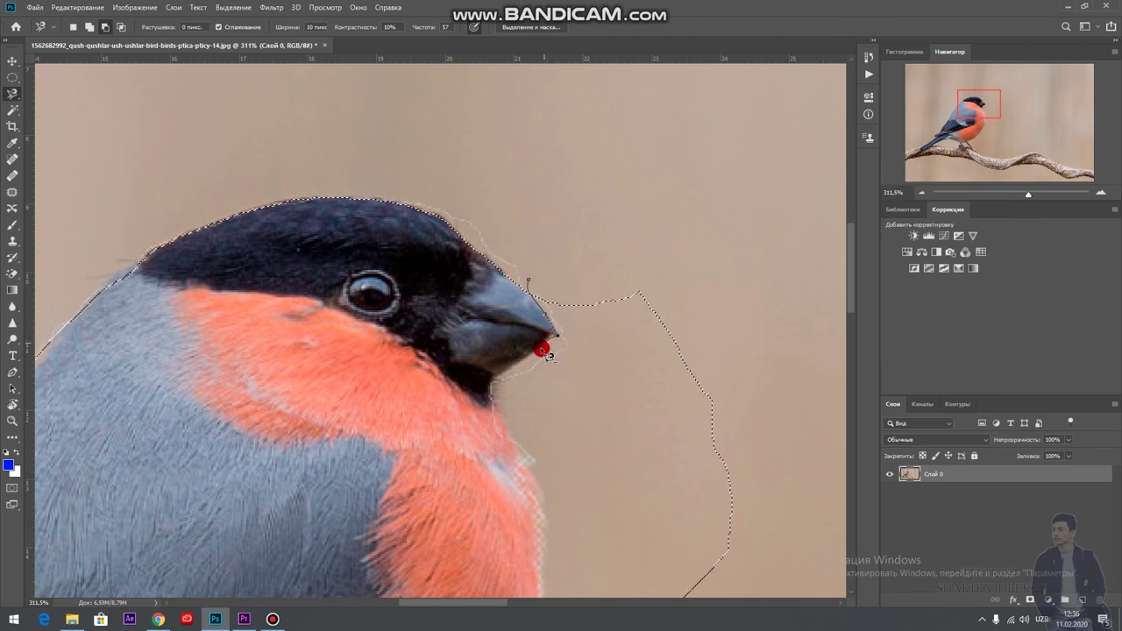
# Refine the selection edge from throat to beak and along the chest
pyautogui.moveTo(505, 429)
pyautogui.mouseDown()
pyautogui.moveTo(591, 496)
pyautogui.moveTo(757, 408)
pyautogui.moveTo(514, 215)
pyautogui.moveTo(522, 283)
pyautogui.mouseUp()
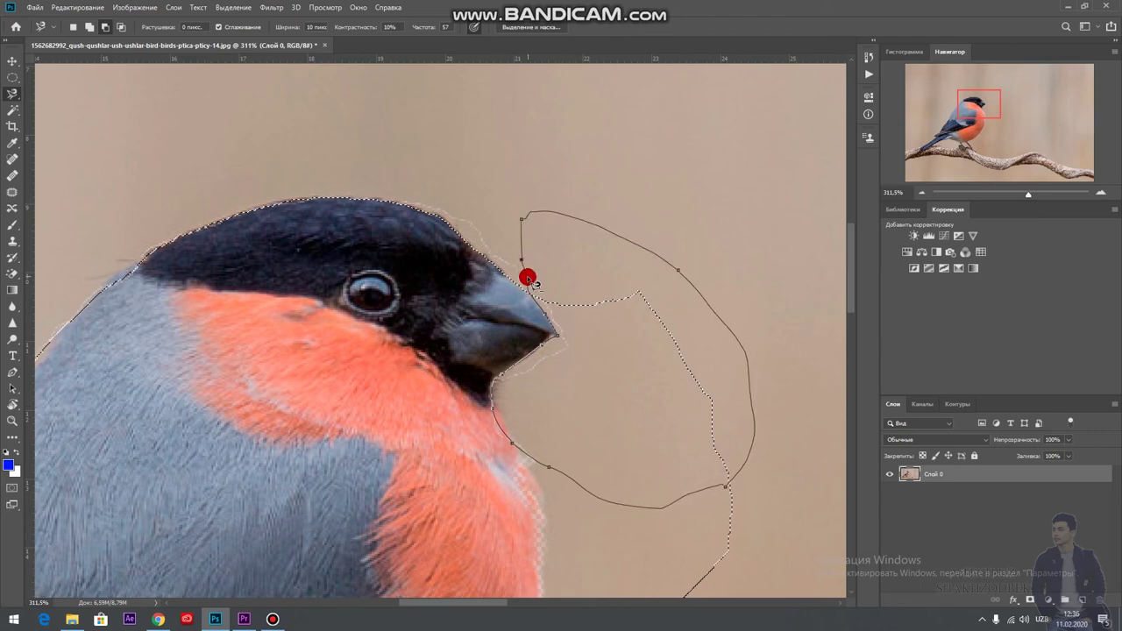
pyautogui.doubleClick(527, 279)
pyautogui.scroll(-5, 637, 333)
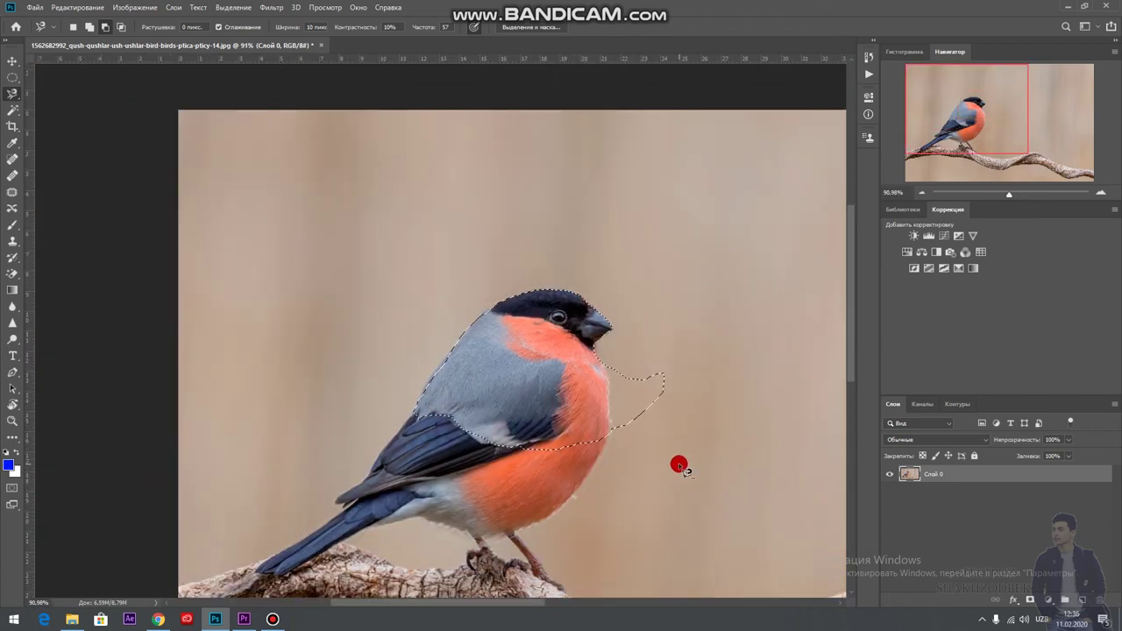
pyautogui.scroll(2, 681, 466)
pyautogui.scroll(2, 674, 398)
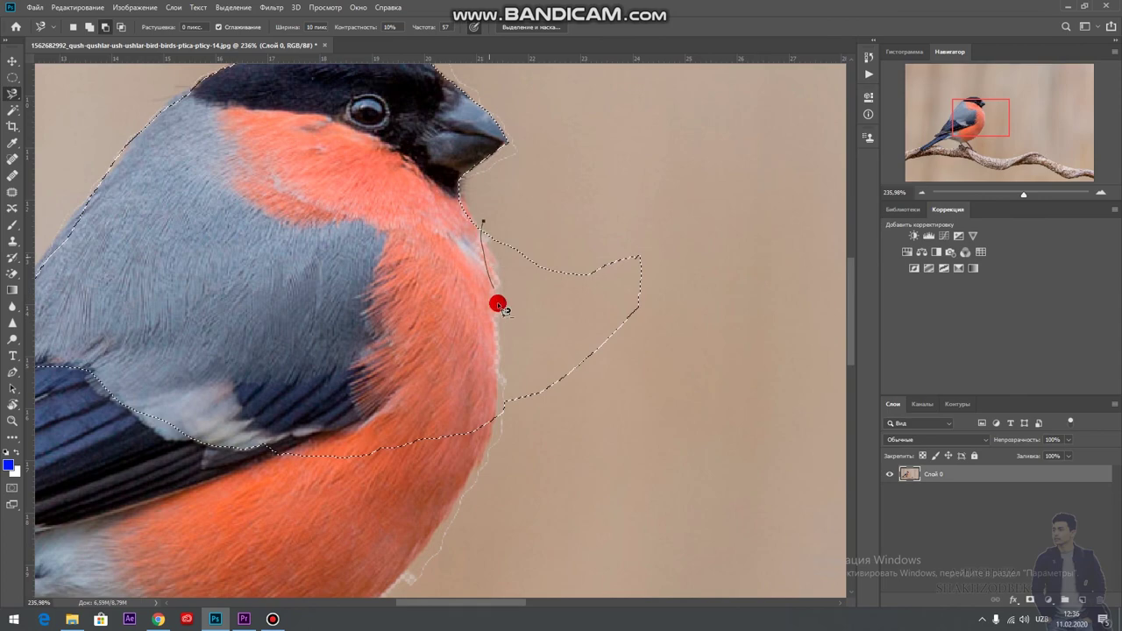
pyautogui.moveTo(498, 305)
pyautogui.mouseDown()
pyautogui.moveTo(496, 406)
pyautogui.moveTo(671, 386)
pyautogui.moveTo(576, 183)
pyautogui.moveTo(483, 225)
pyautogui.mouseUp()
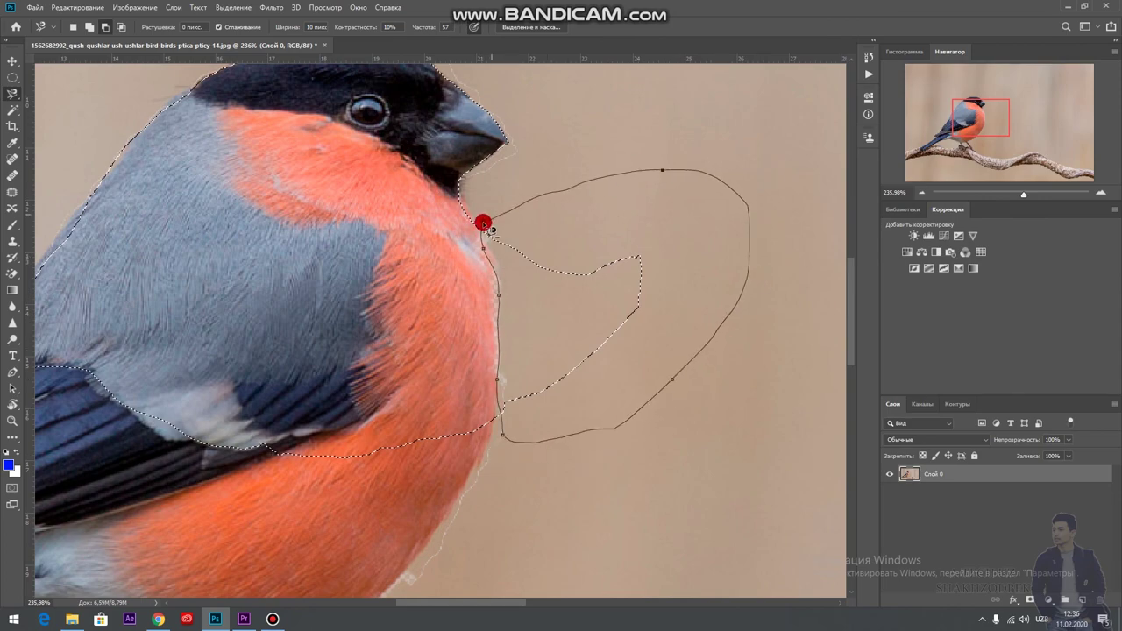
pyautogui.click(483, 224)
pyautogui.scroll(-3, 496, 217)
pyautogui.scroll(-2, 454, 149)
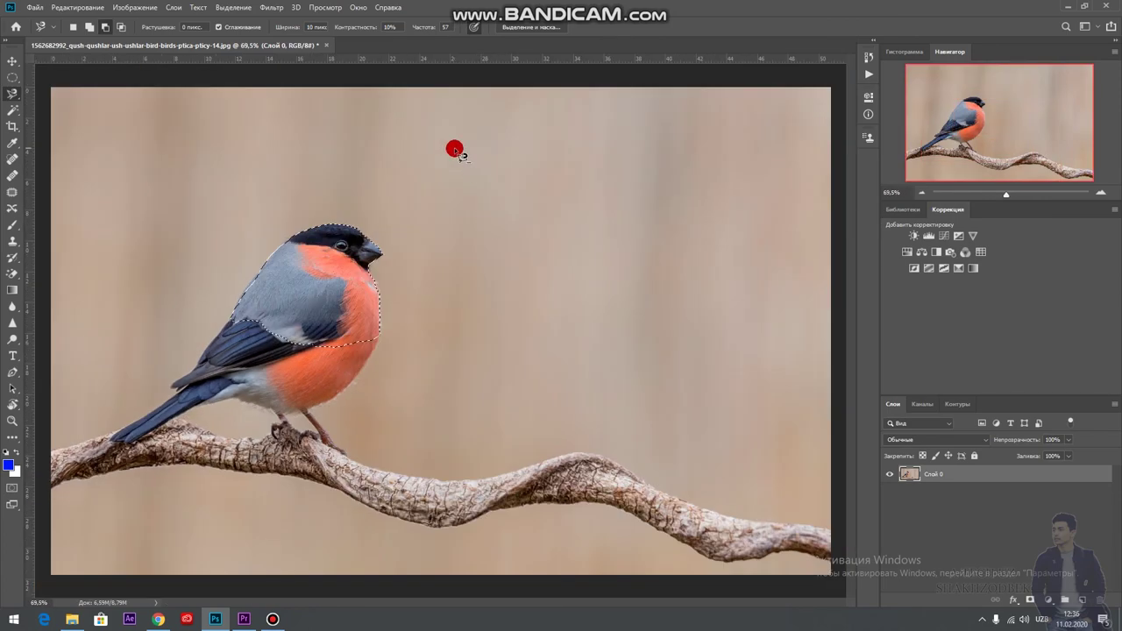
pyautogui.scroll(2, 175, 408)
pyautogui.scroll(2, 172, 408)
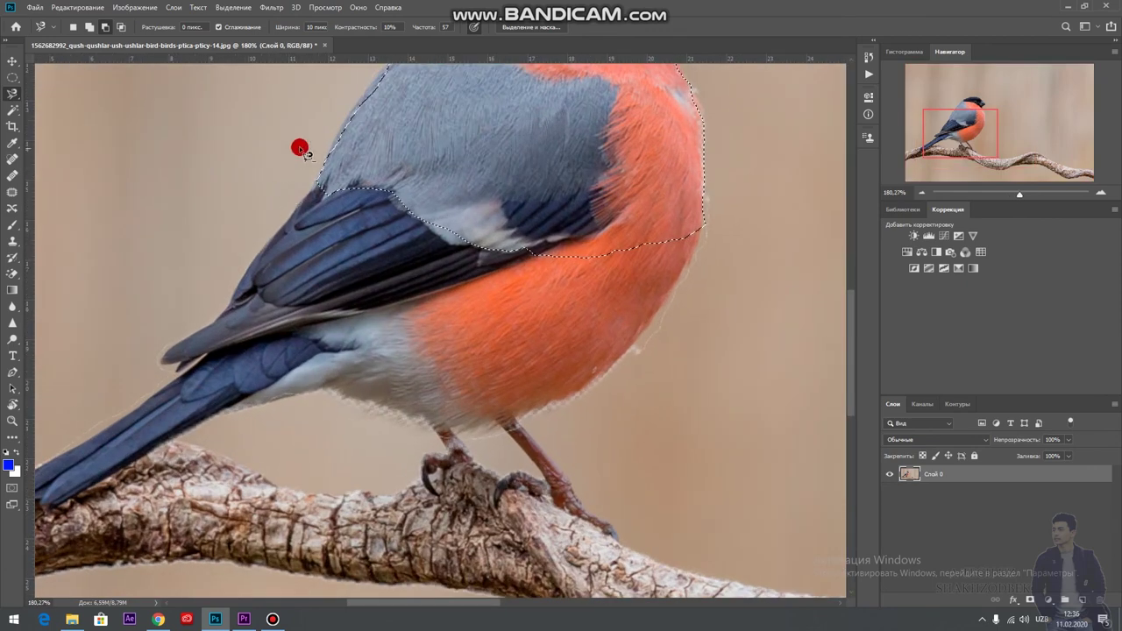
pyautogui.moveTo(11, 96); pyautogui.dragTo(74, 98)
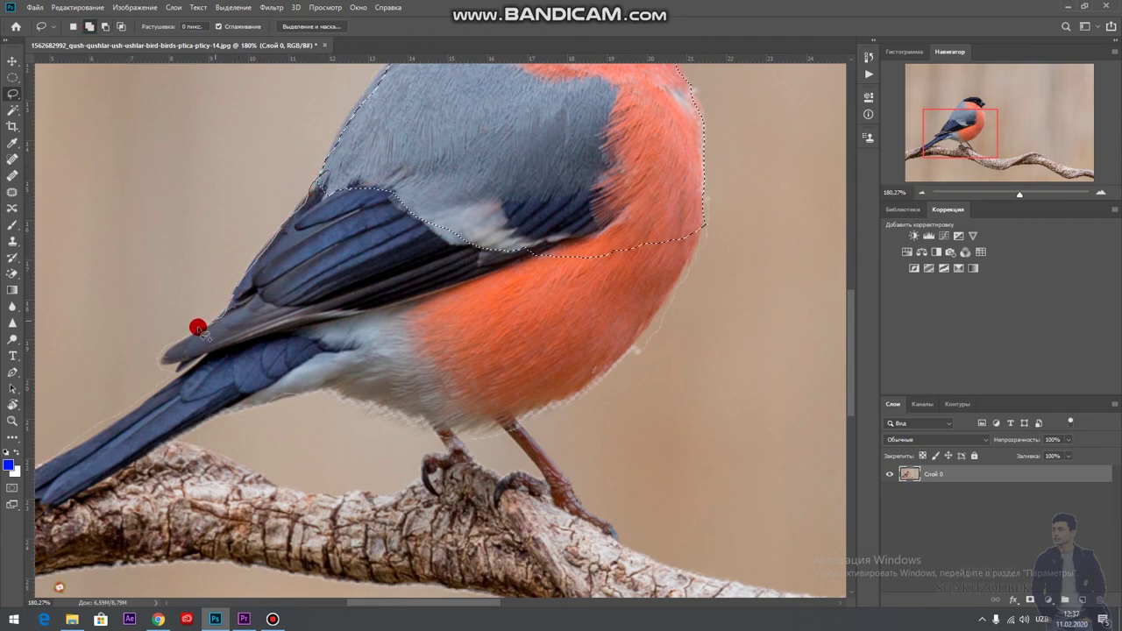
# Add the tail and lower body to the selection with the Lasso
pyautogui.moveTo(199, 328)
pyautogui.mouseDown()
pyautogui.moveTo(155, 356)
pyautogui.moveTo(175, 381)
pyautogui.moveTo(120, 409)
pyautogui.moveTo(9, 517)
pyautogui.moveTo(296, 409)
pyautogui.mouseUp()
pyautogui.moveTo(449, 430)
pyautogui.mouseDown()
pyautogui.moveTo(628, 358)
pyautogui.moveTo(701, 223)
pyautogui.mouseUp()
pyautogui.press('h')
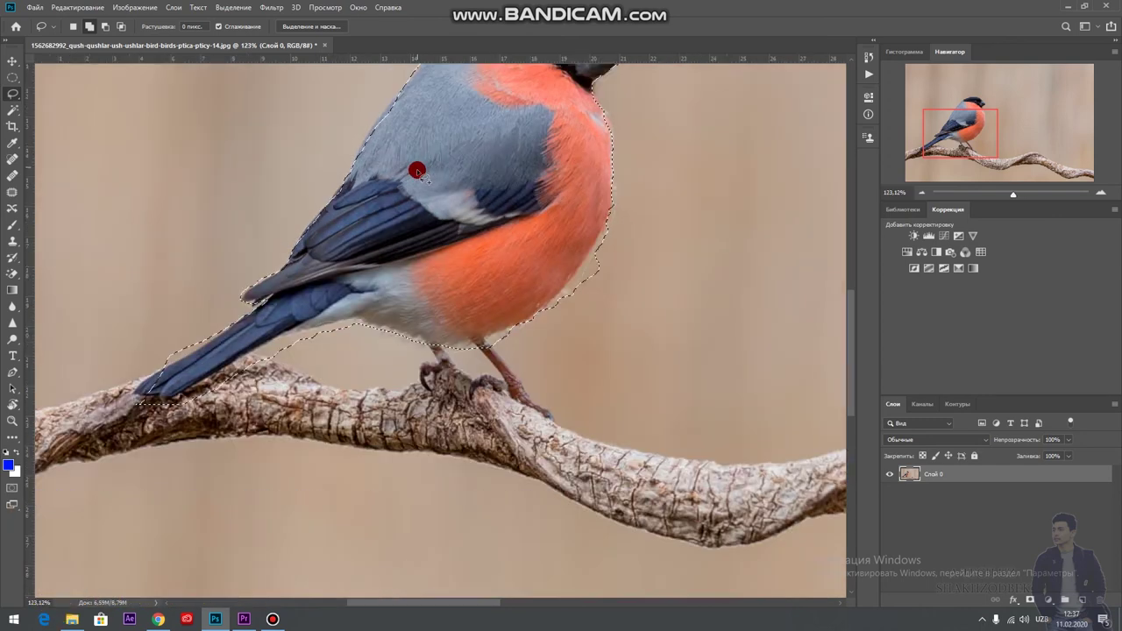
pyautogui.moveTo(418, 167); pyautogui.dragTo(310, 310)
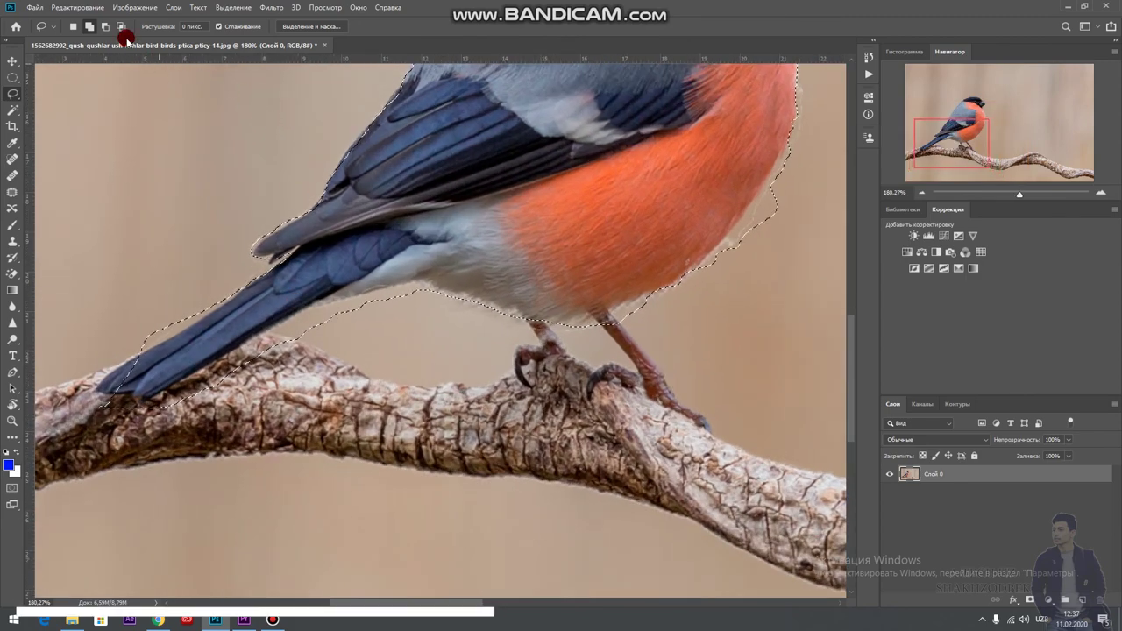
pyautogui.scroll(5, 399, 290)
pyautogui.scroll(2, 399, 289)
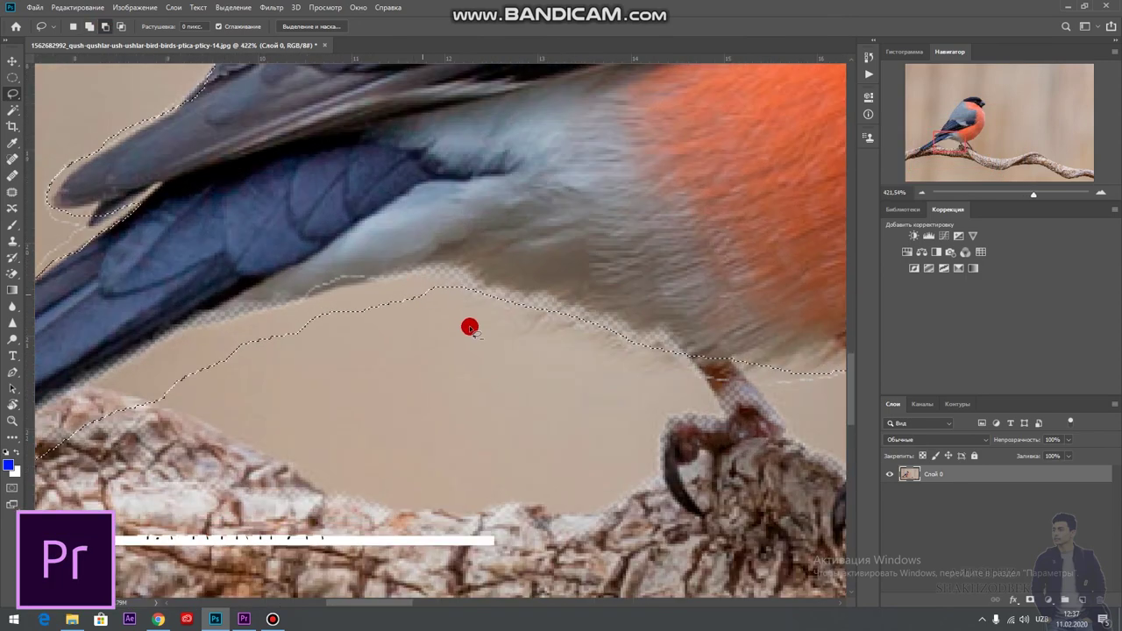
# Tighten the selection under the belly and exclude the branch below the tail
pyautogui.moveTo(474, 323); pyautogui.dragTo(450, 270)
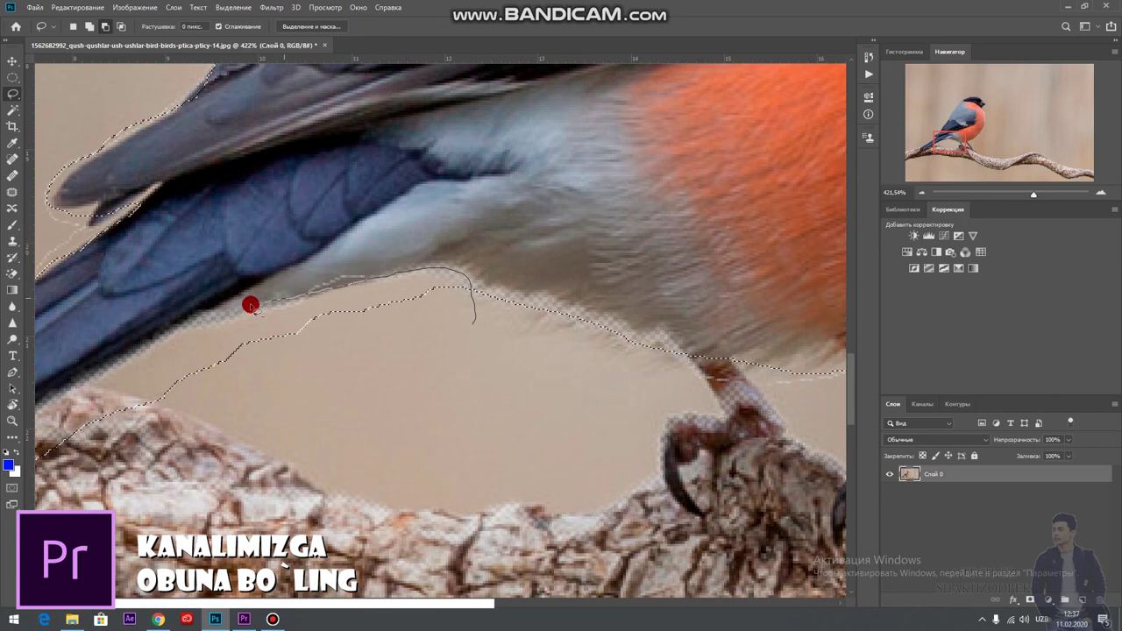
pyautogui.moveTo(150, 368); pyautogui.dragTo(479, 318)
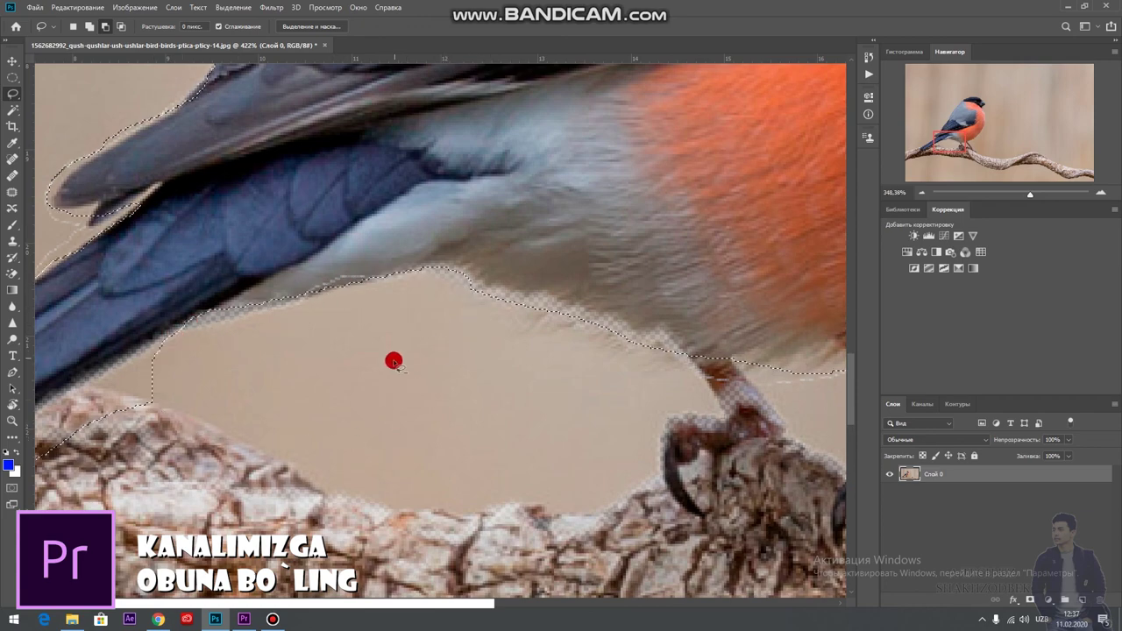
pyautogui.scroll(-6, 342, 433)
pyautogui.scroll(3, 343, 433)
pyautogui.scroll(2, 205, 491)
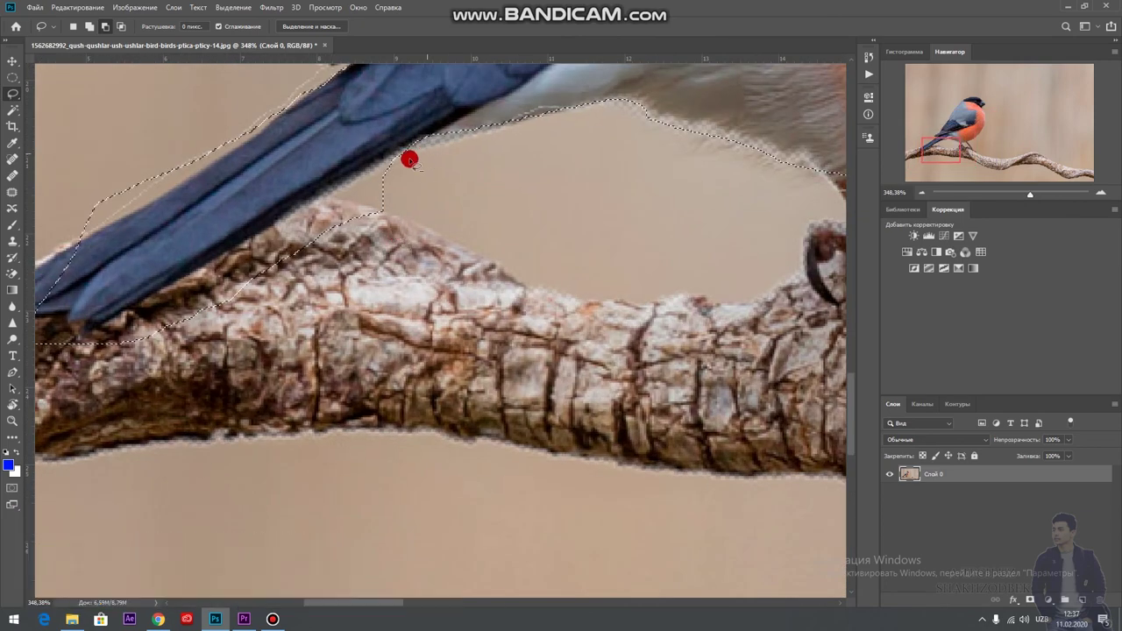
pyautogui.moveTo(77, 367); pyautogui.dragTo(442, 252)
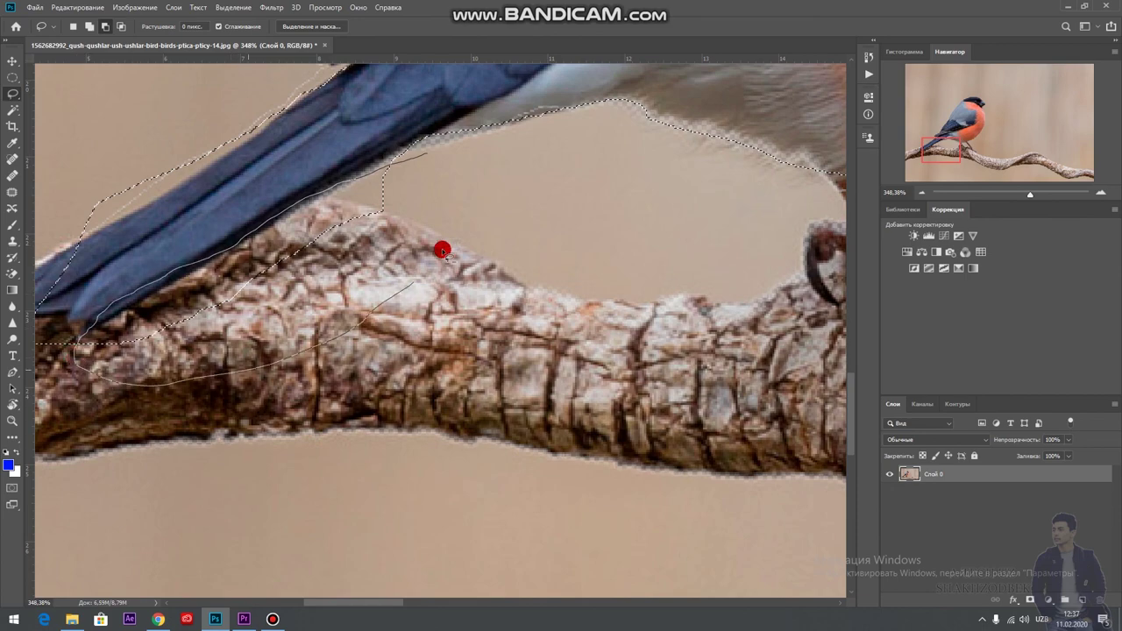
pyautogui.moveTo(430, 155); pyautogui.dragTo(428, 156)
# Correct the selection along the bullfinch's chest edge
pyautogui.scroll(-2, 108, 271)
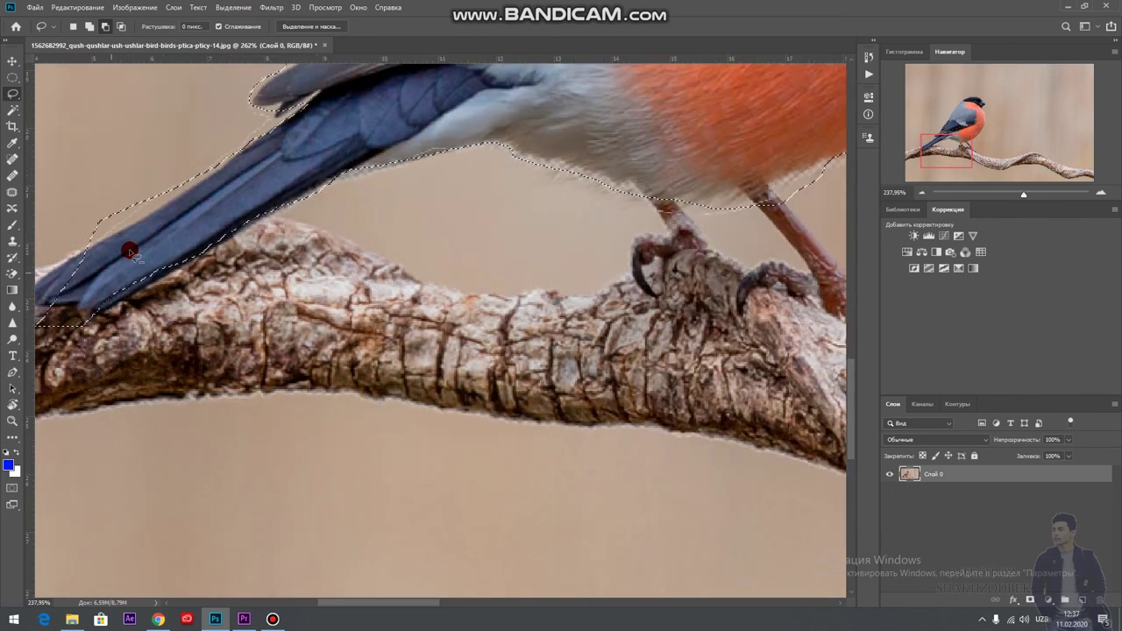
pyautogui.scroll(-2, 556, 217)
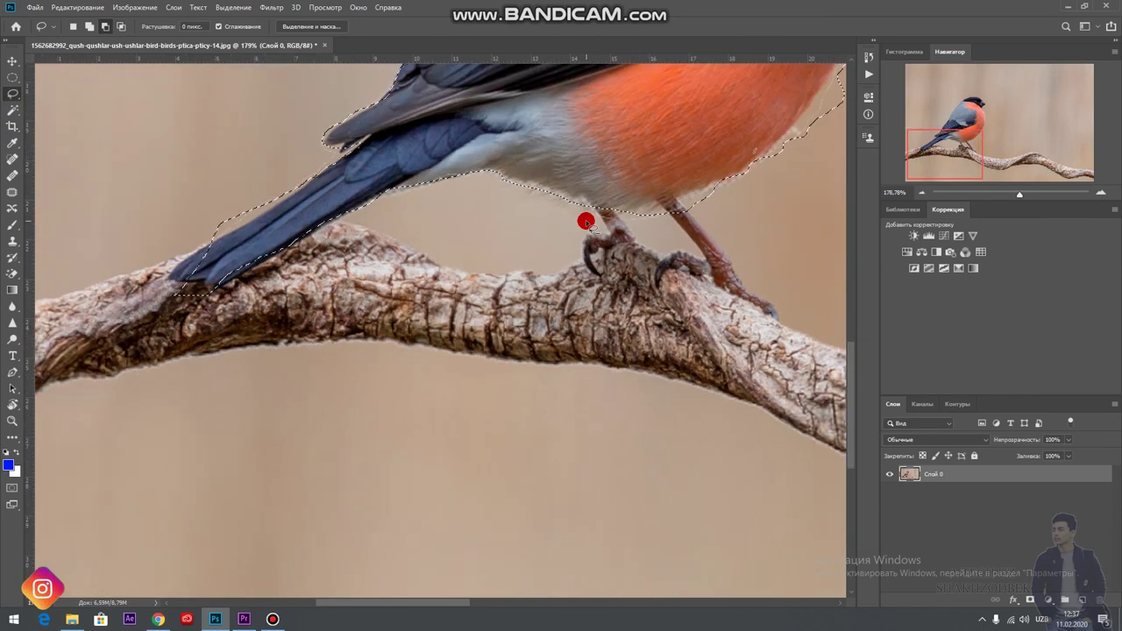
pyautogui.scroll(-3, 596, 215)
pyautogui.scroll(-1, 664, 170)
pyautogui.scroll(-2, 619, 231)
pyautogui.scroll(2, 283, 275)
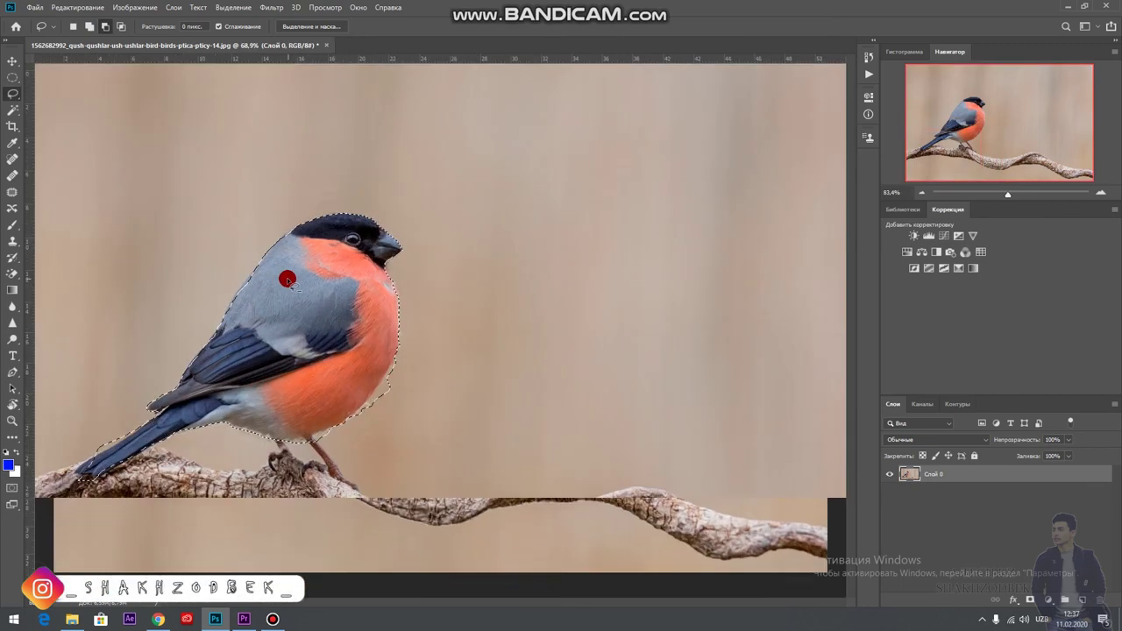
pyautogui.scroll(2, 194, 333)
pyautogui.scroll(2, 523, 435)
pyautogui.moveTo(500, 283); pyautogui.dragTo(476, 325)
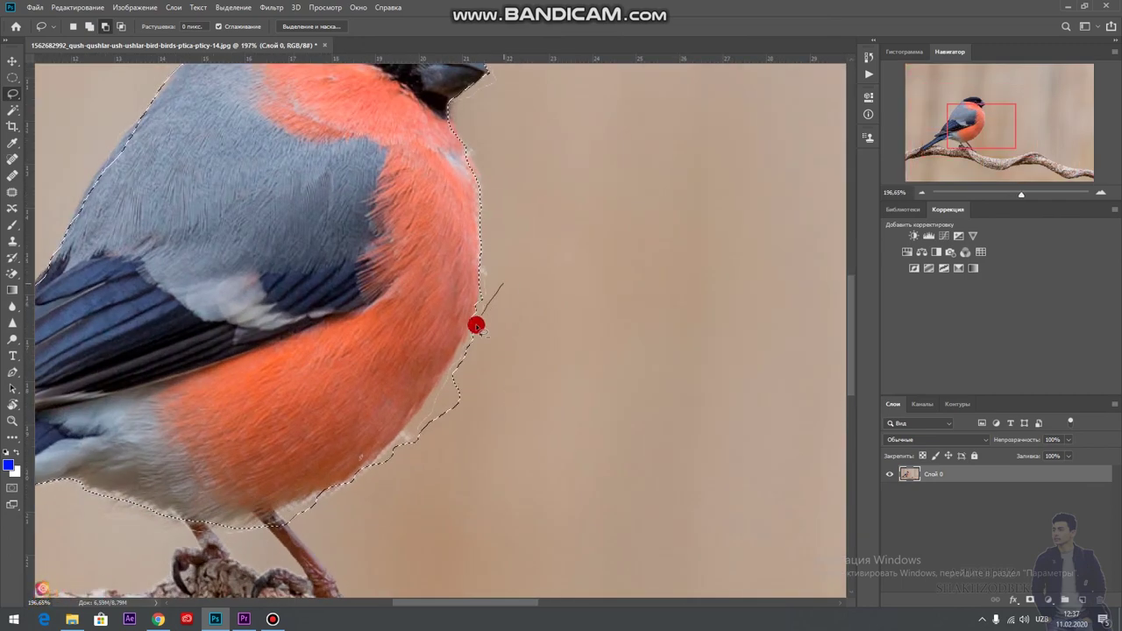
pyautogui.moveTo(373, 479); pyautogui.dragTo(385, 469)
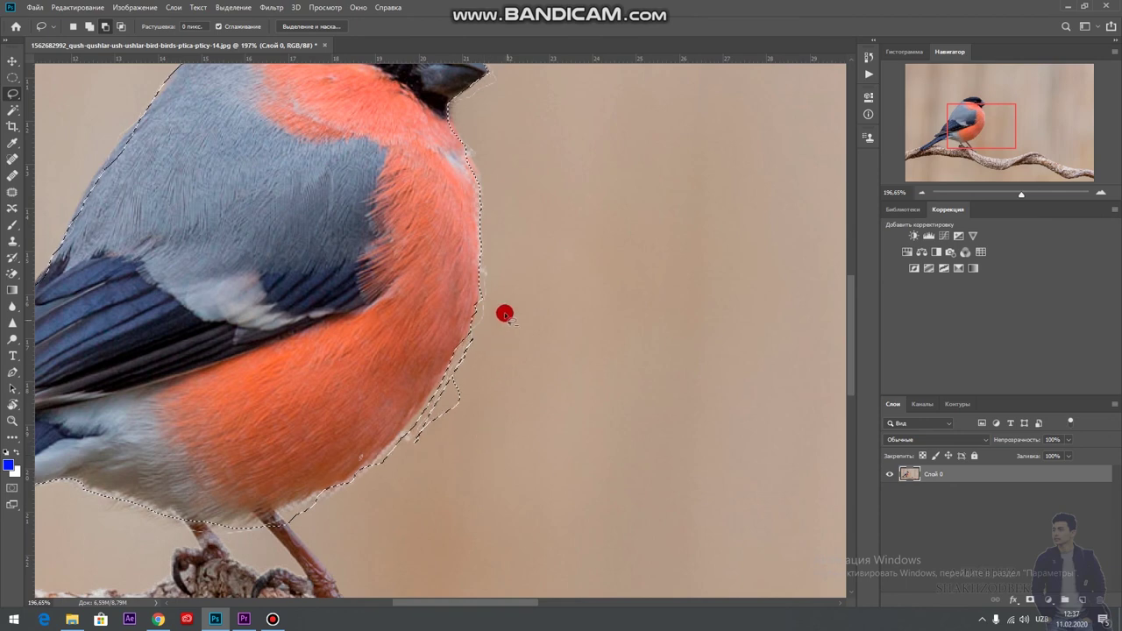
pyautogui.moveTo(502, 311); pyautogui.dragTo(453, 359)
pyautogui.moveTo(397, 444)
pyautogui.mouseDown()
pyautogui.moveTo(526, 303)
pyautogui.moveTo(483, 328)
pyautogui.mouseUp()
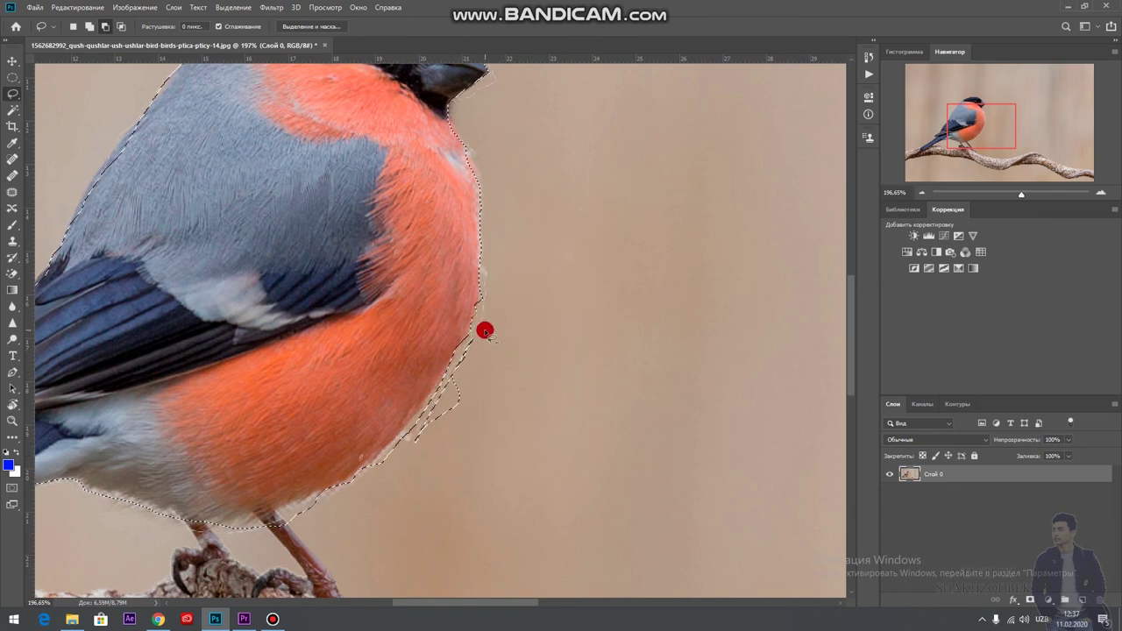
pyautogui.scroll(-3, 336, 317)
pyautogui.scroll(-2, 336, 318)
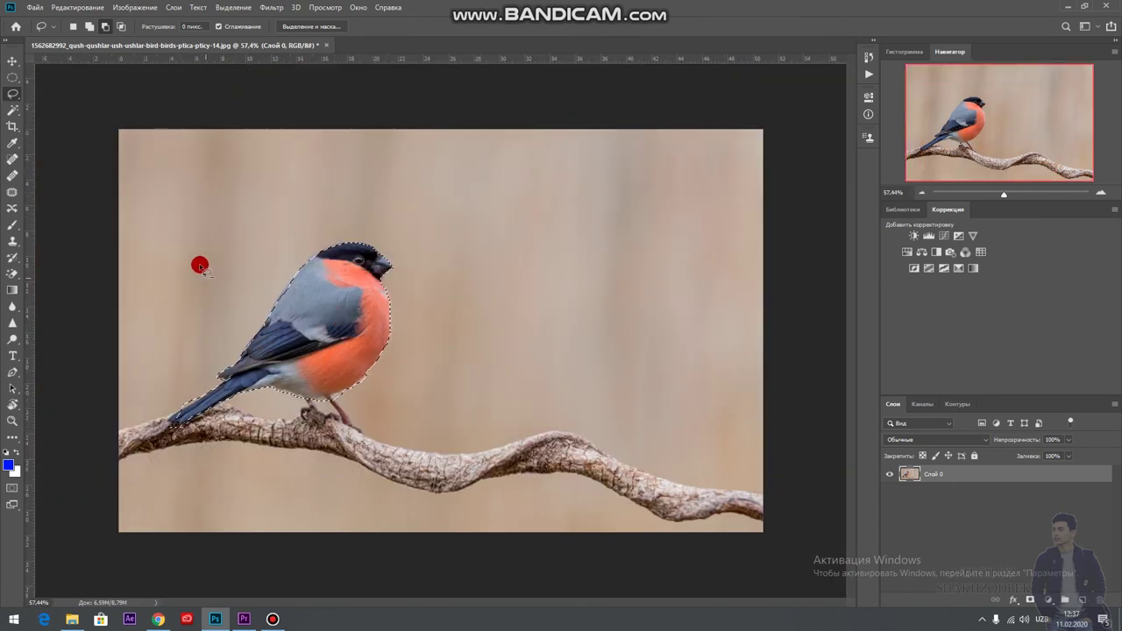
# Switch to the Move tool to frame the selected bullfinch with a bounding box
pyautogui.click(11, 63)
pyautogui.scroll(-1, 336, 299)
pyautogui.scroll(-1, 339, 304)
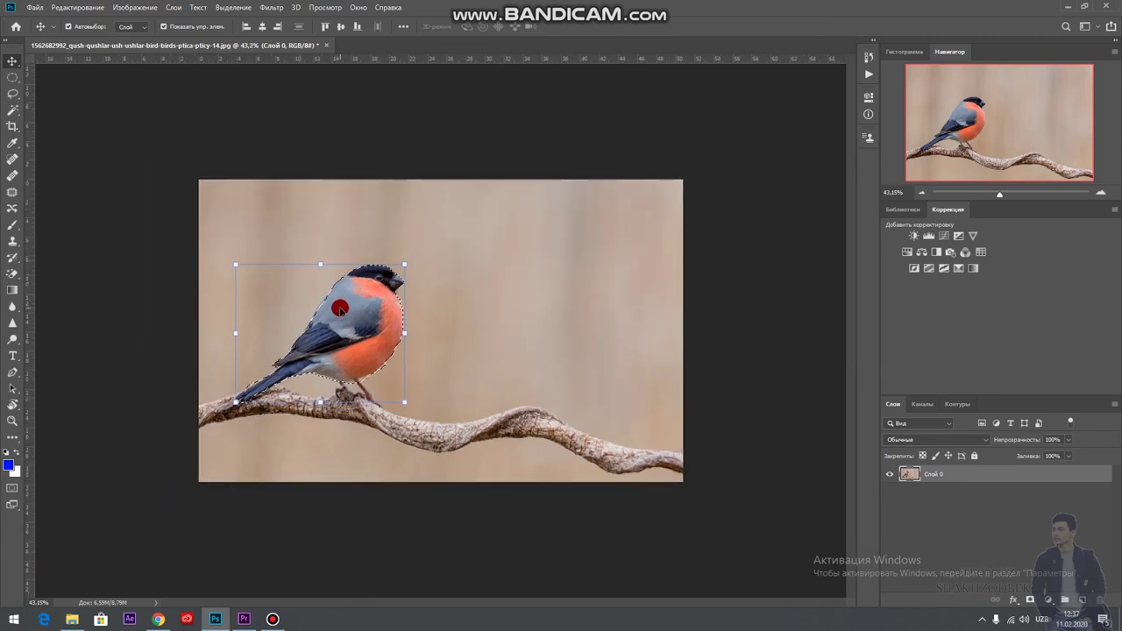
pyautogui.scroll(2, 340, 306)
pyautogui.scroll(-1, 263, 328)
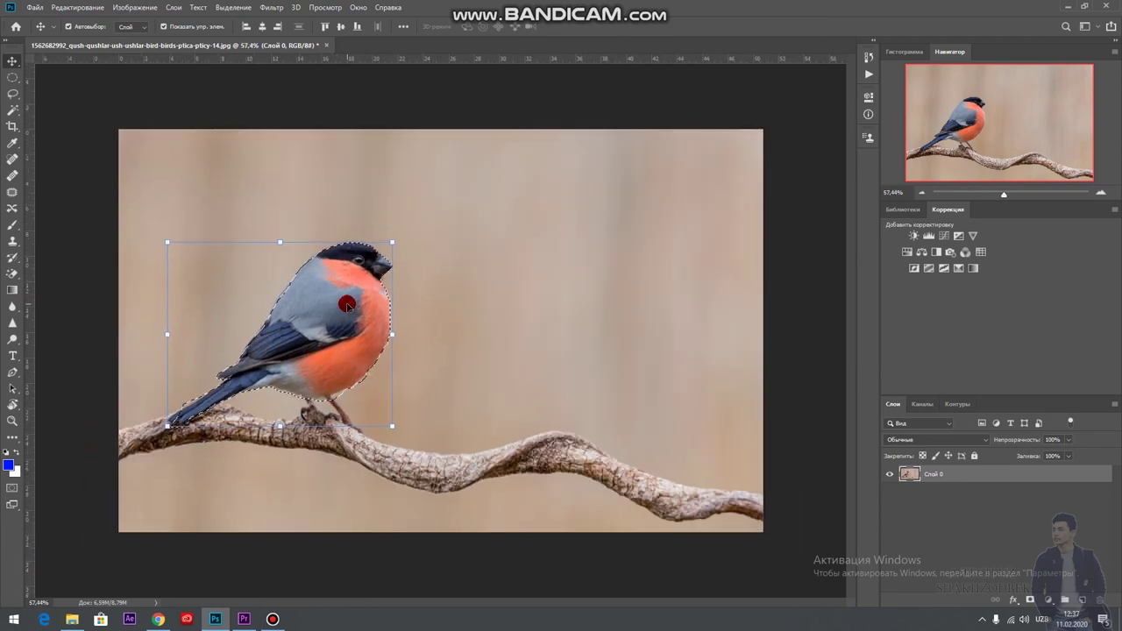
pyautogui.scroll(-2, 207, 348)
pyautogui.scroll(3, 179, 353)
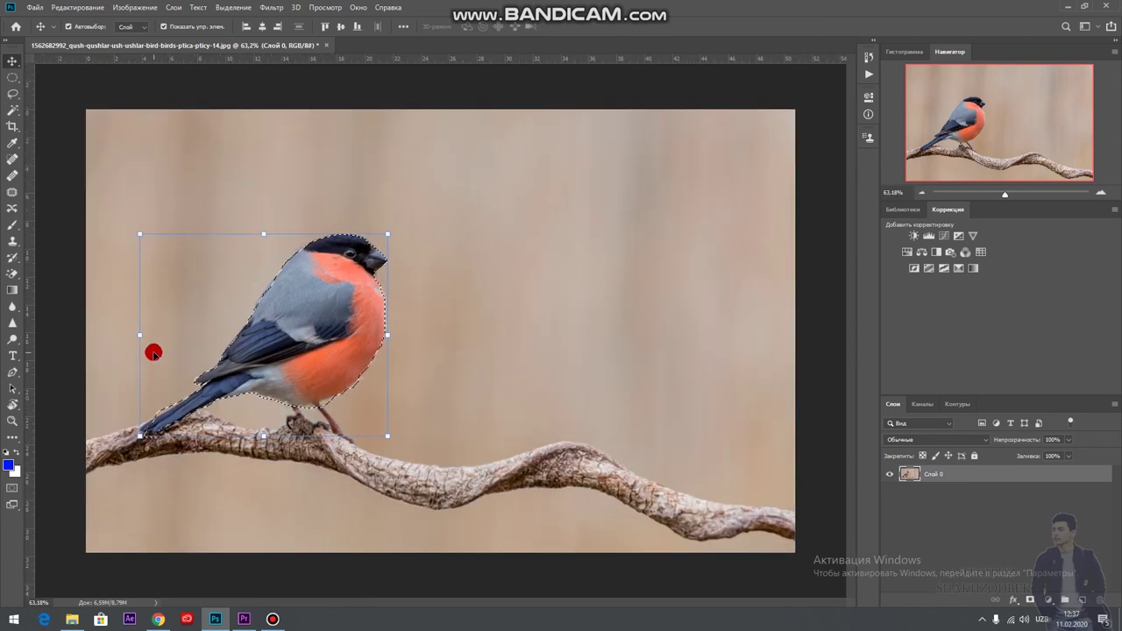